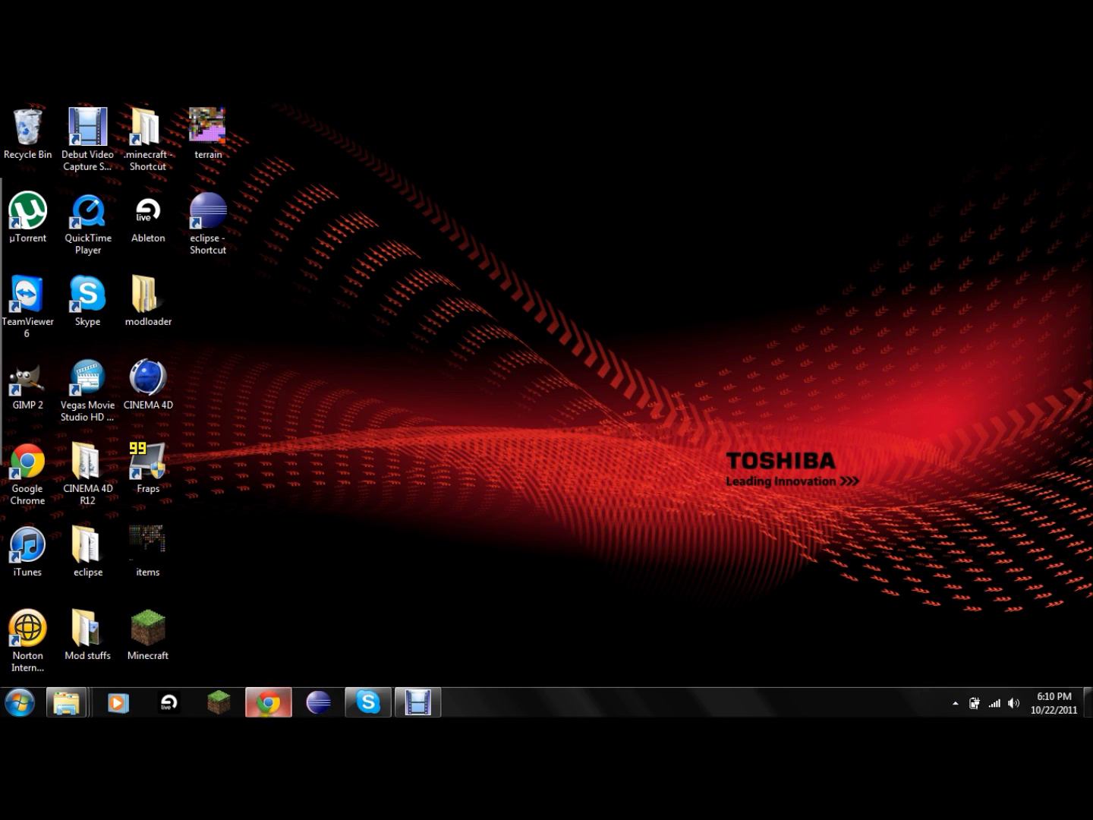
Restore the Chrome window showing Oracle's Java SE Downloads page with JDK 7u1.
left_click(271, 700)
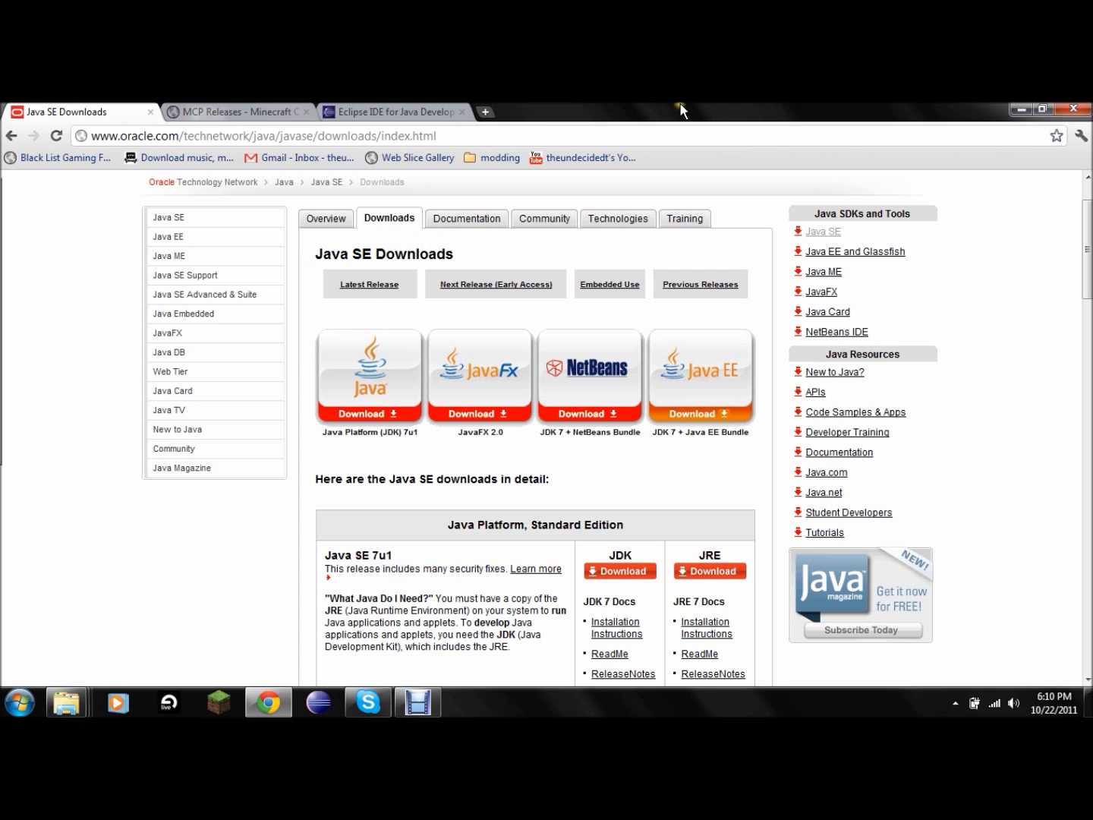
Minimize Chrome to reveal the Windows desktop.
left_click(1018, 109)
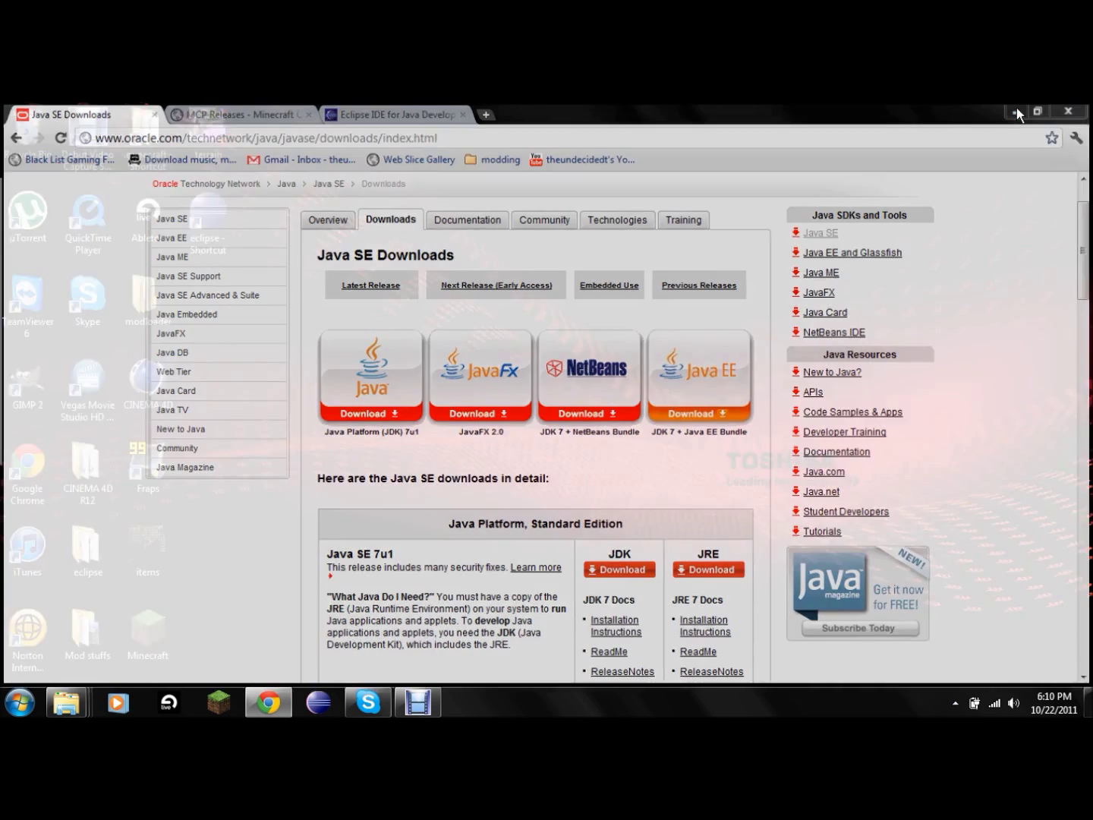
Close the Mod stuffs Explorer window from its taskbar thumbnail.
left_click(19, 701)
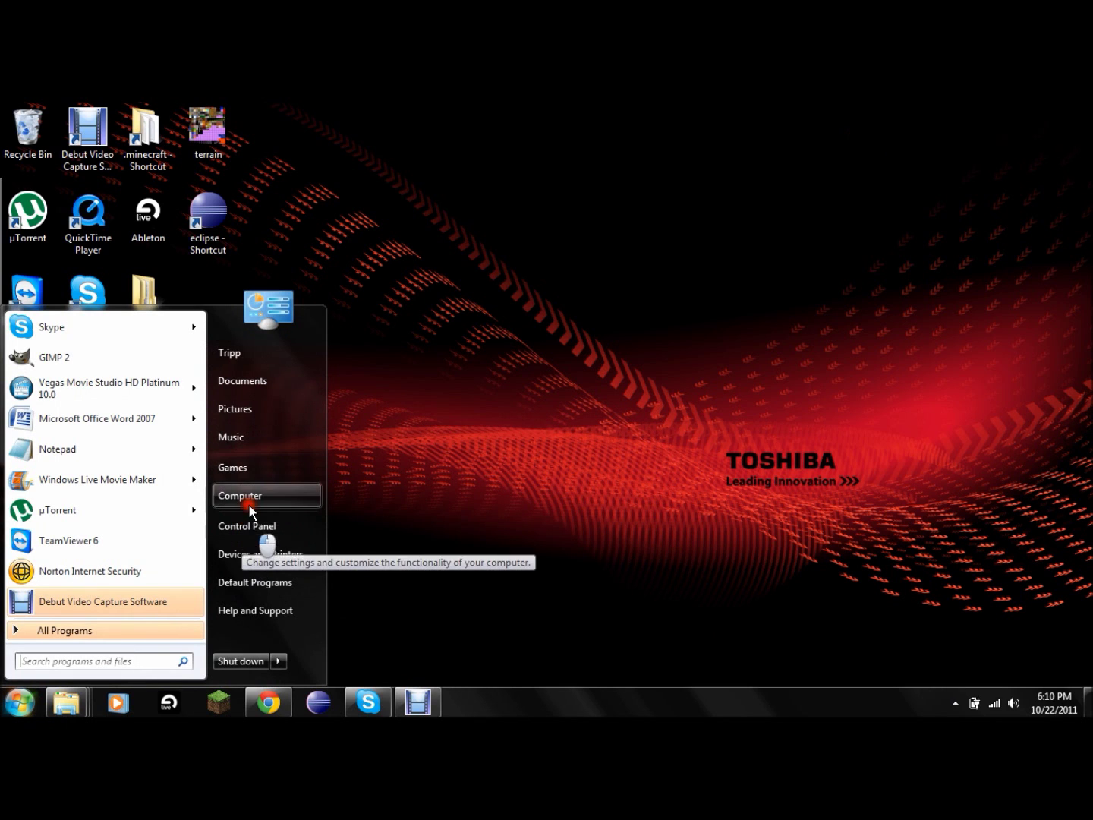
left_click(66, 702)
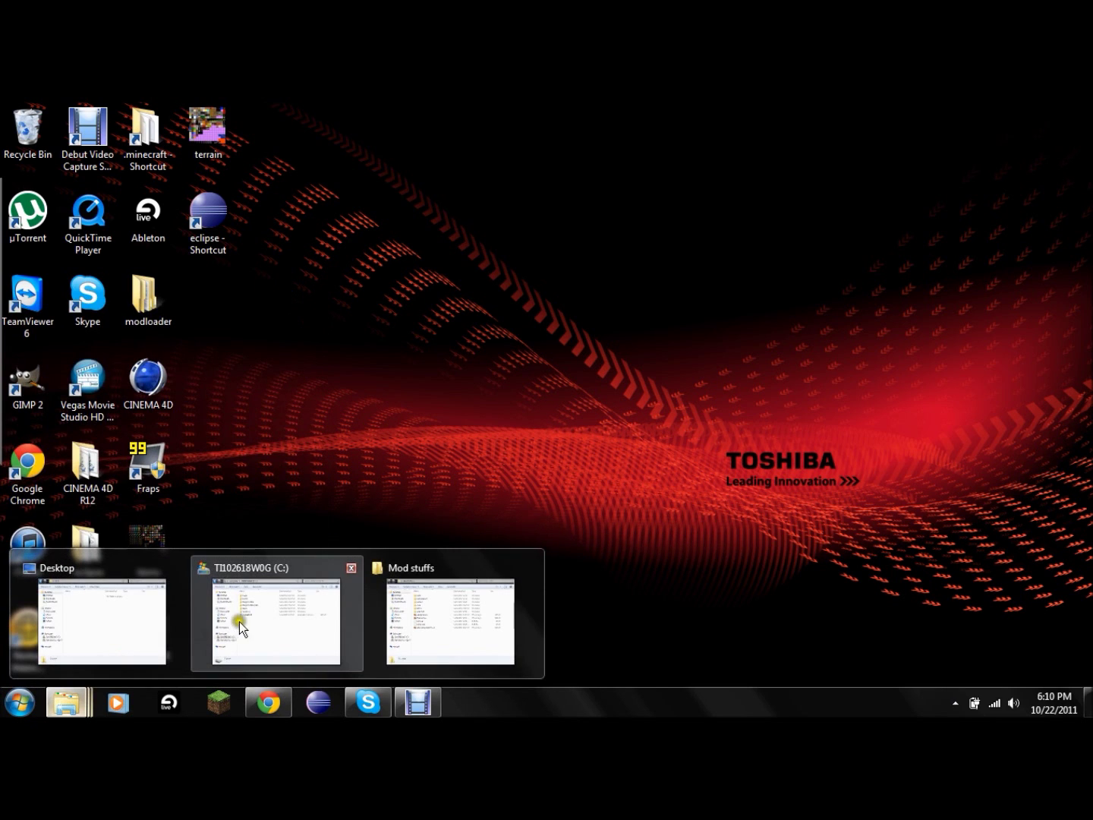
mouse_move(350, 586)
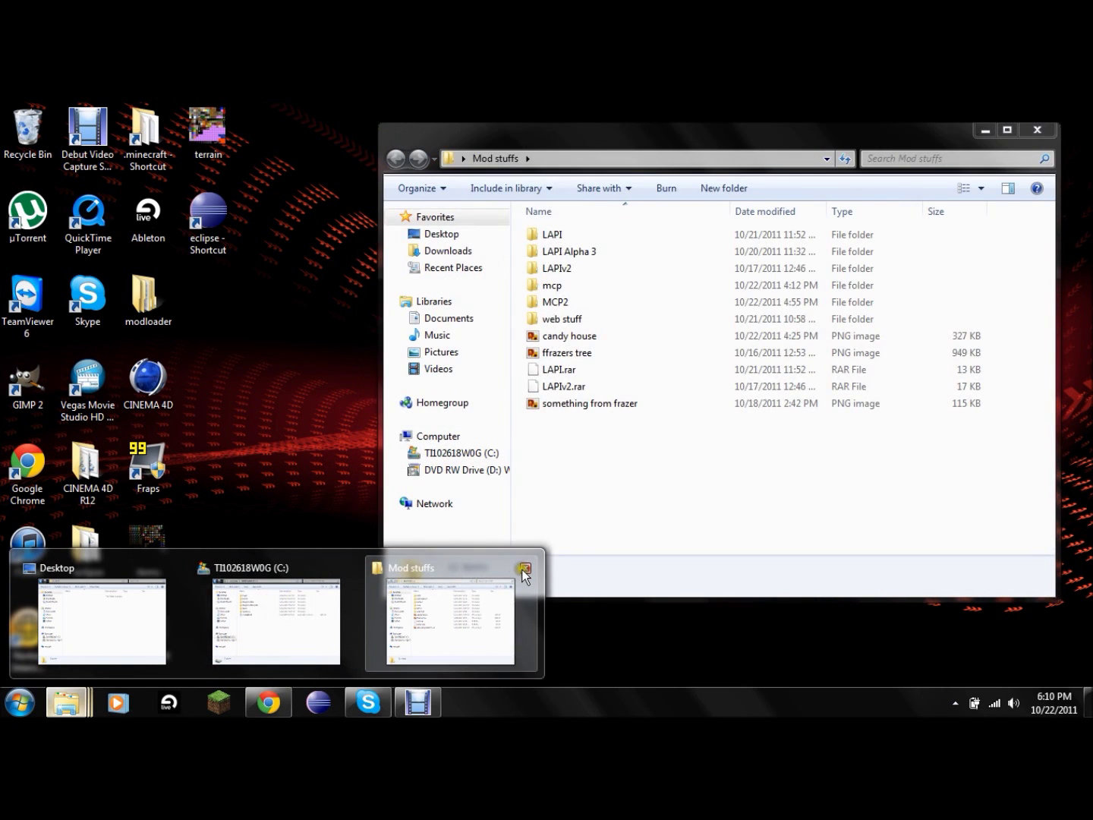
left_click(522, 566)
Restore the C: window and browse from Computer into C:\Program Files.
left_click(273, 617)
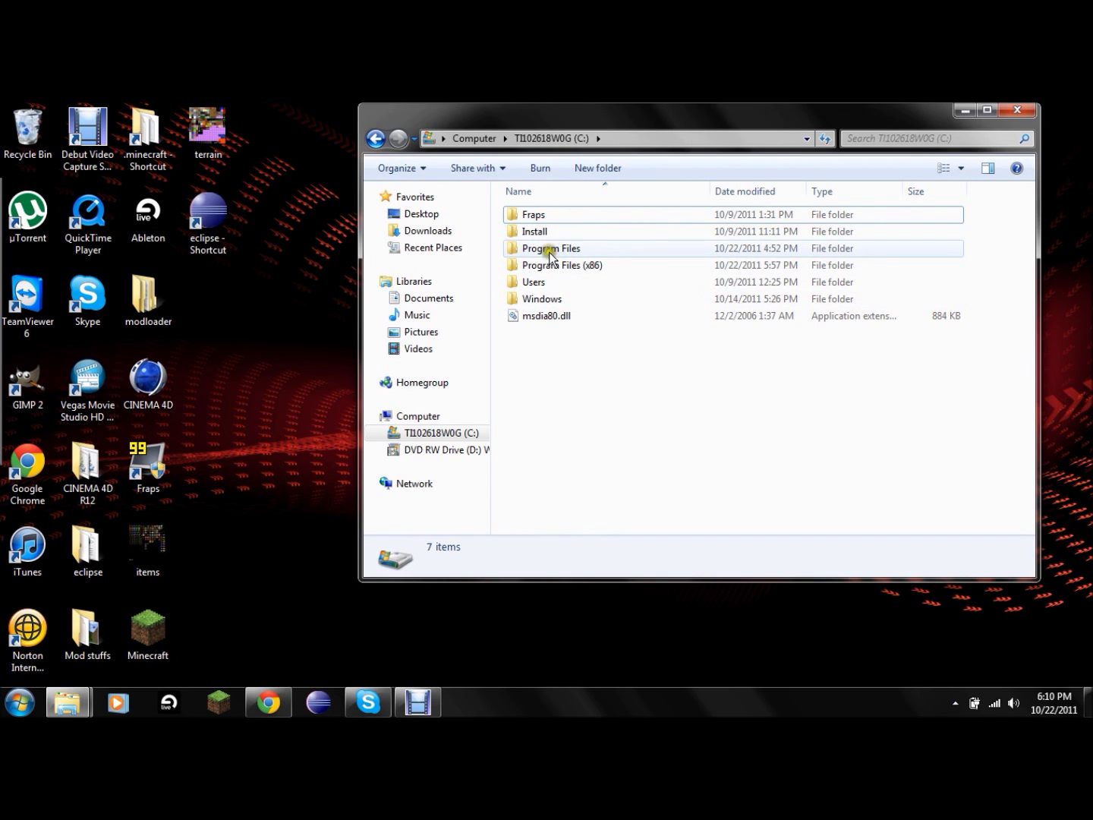
left_click(471, 136)
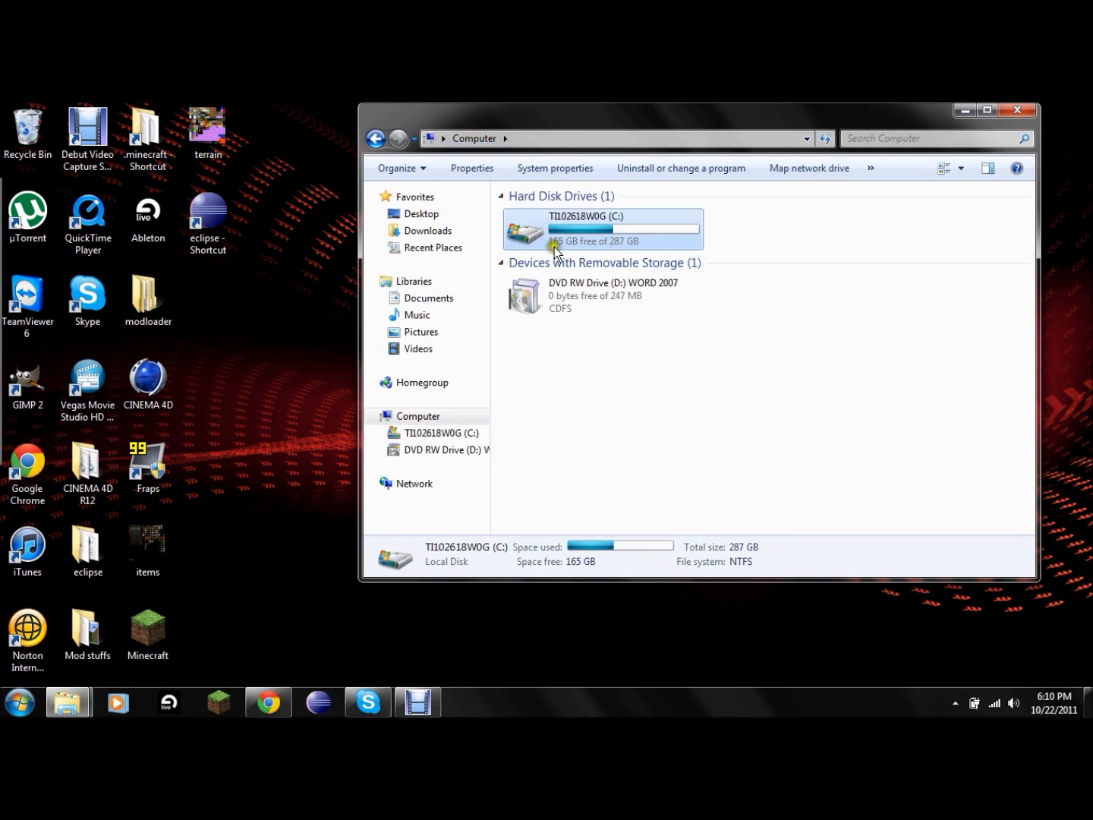
double_click(572, 234)
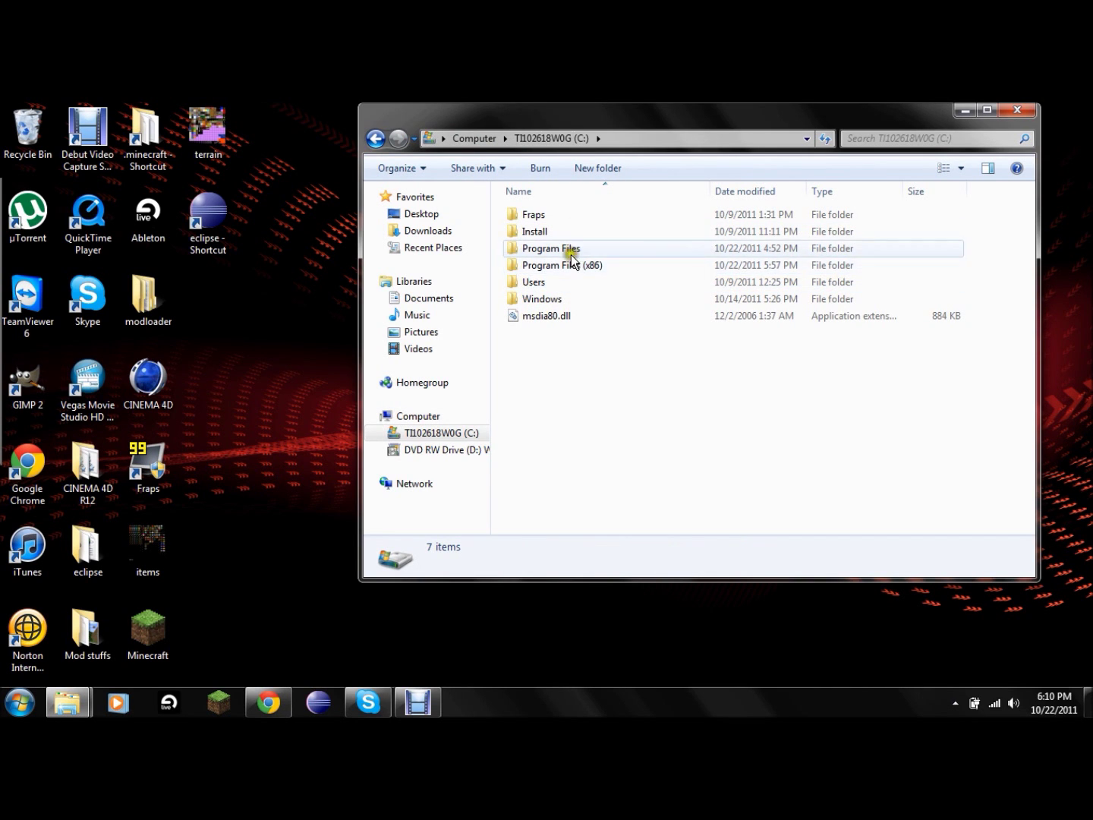
double_click(568, 248)
Open the C:\Program Files\Java\jdk1.7.0_01\bin folder.
double_click(535, 349)
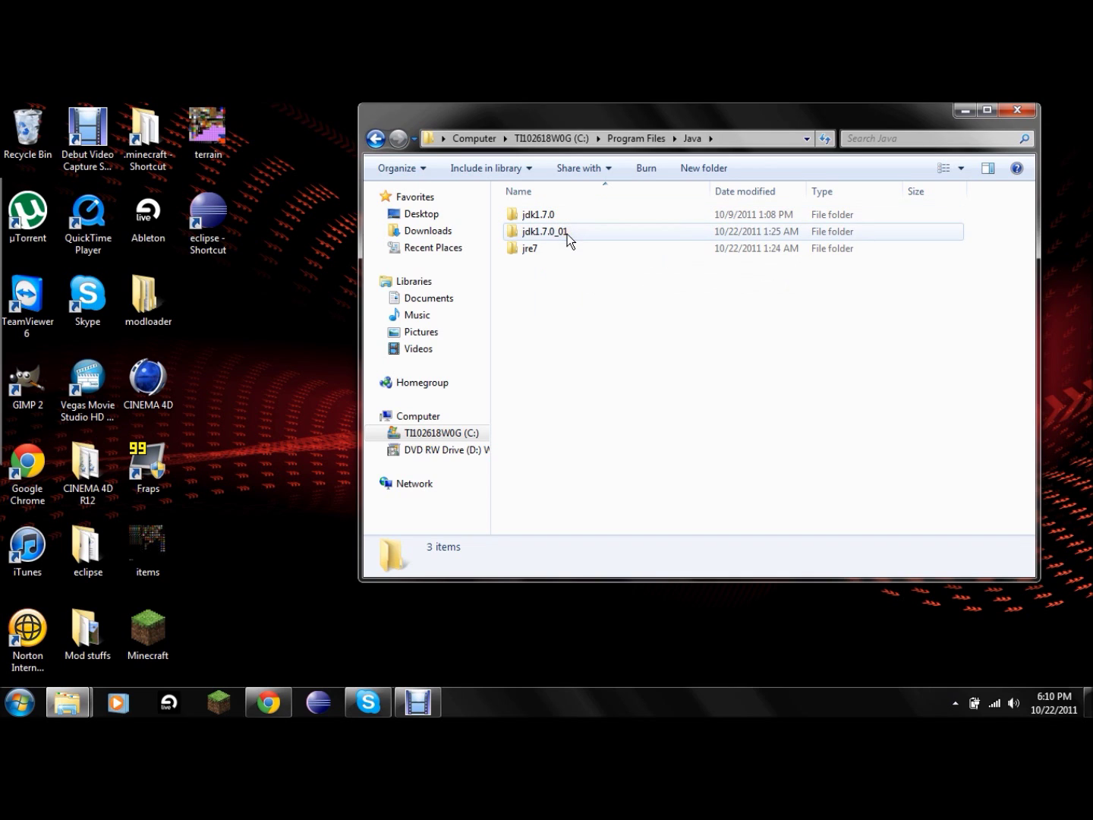
mouse_move(568, 235)
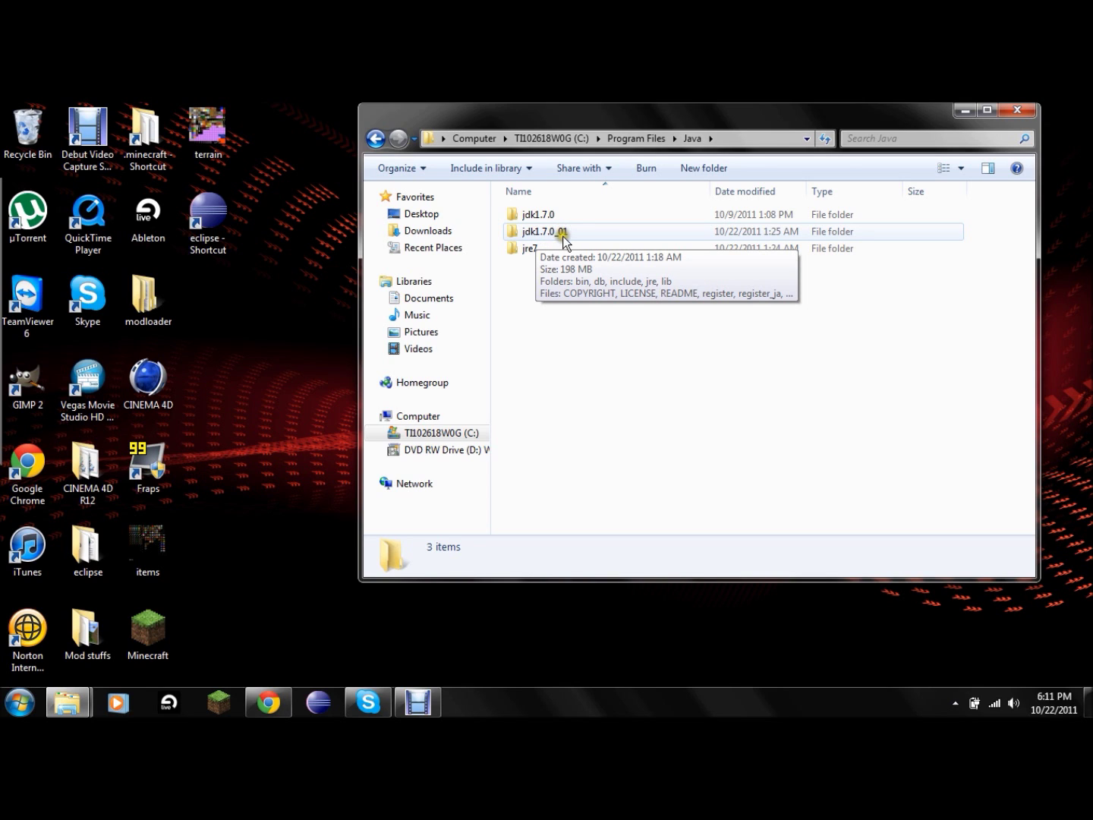
left_click(564, 231)
double_click(563, 231)
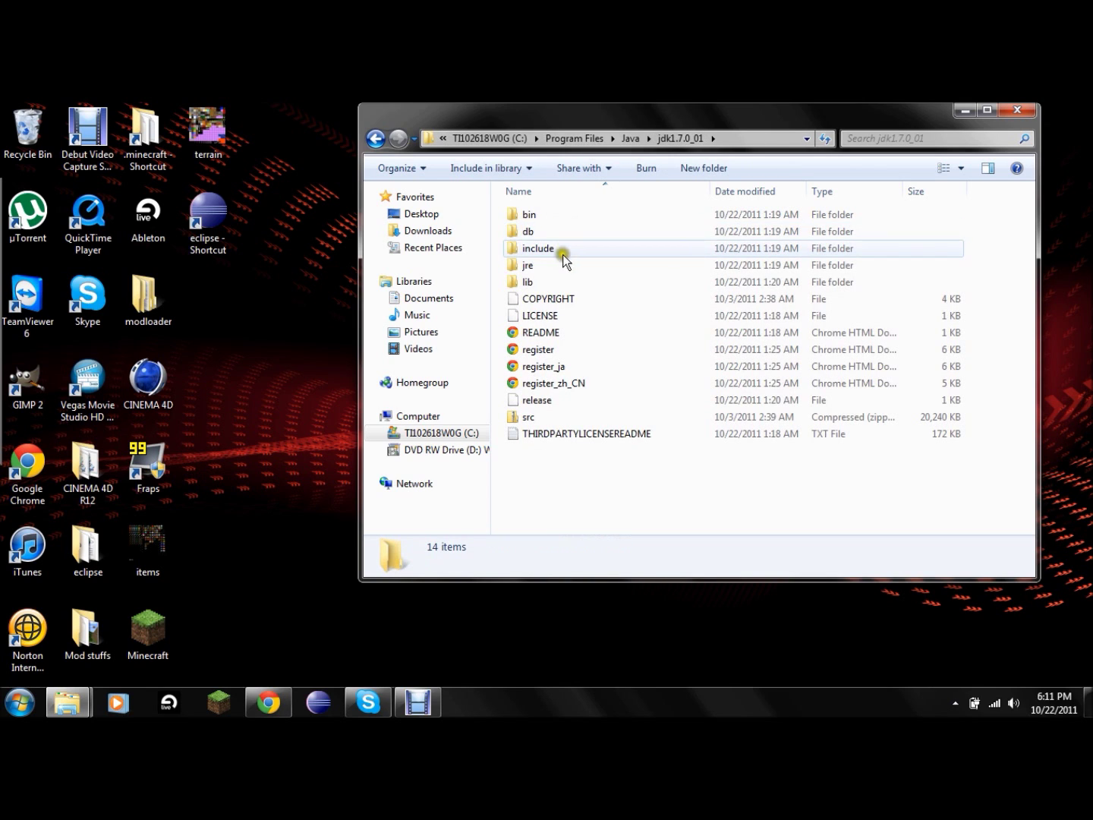
double_click(534, 219)
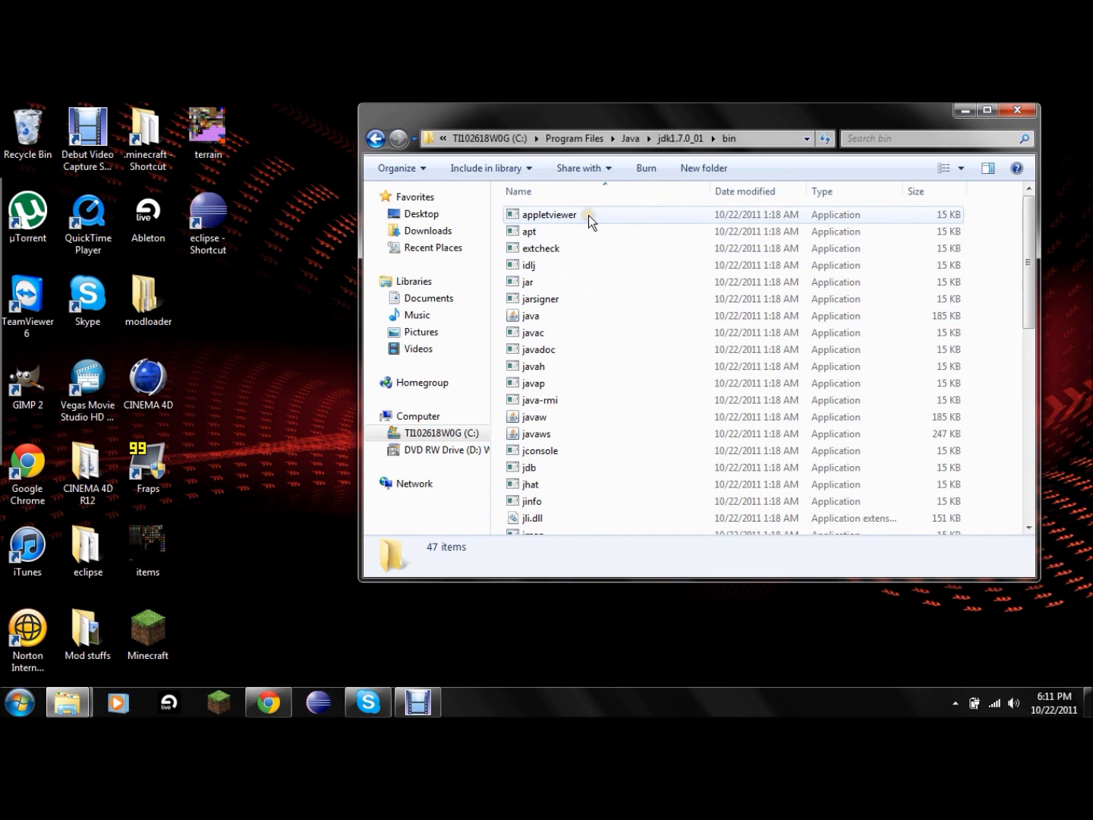
Copy the JDK folder location from the bin folder's Properties dialog to the clipboard.
right_click(588, 215)
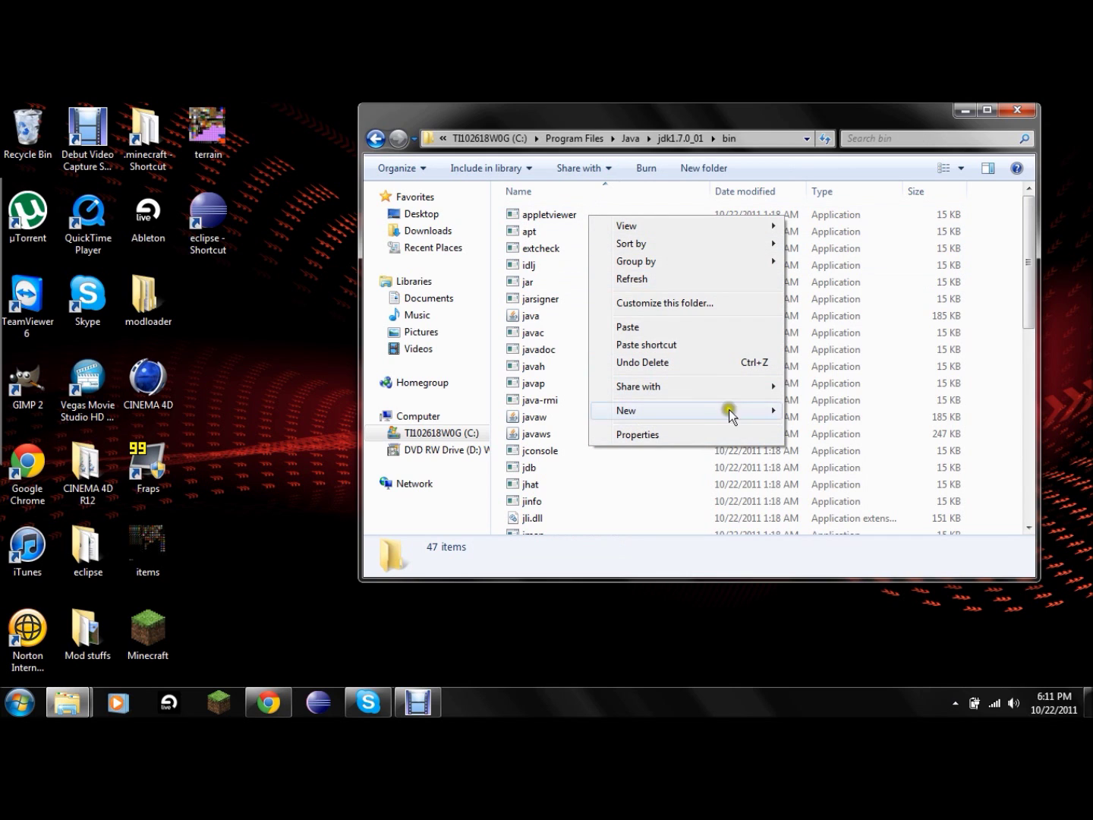
left_click(651, 433)
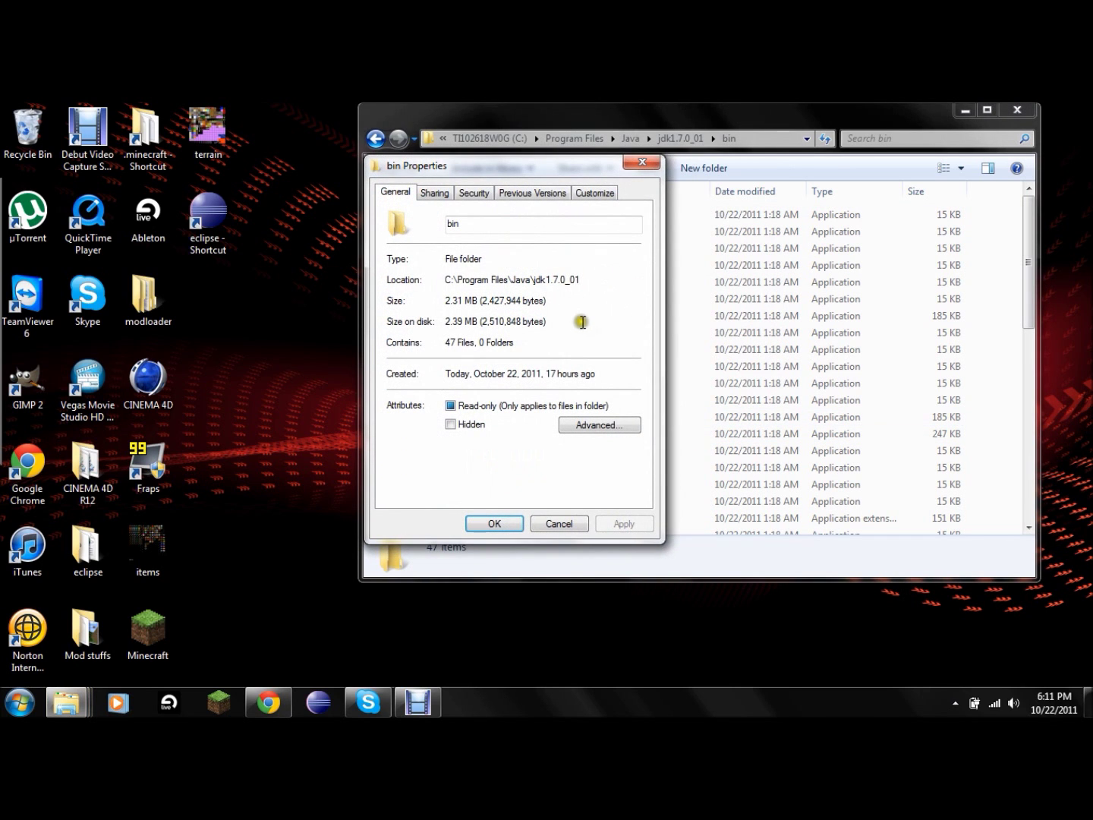
left_click_drag(581, 280, 399, 284)
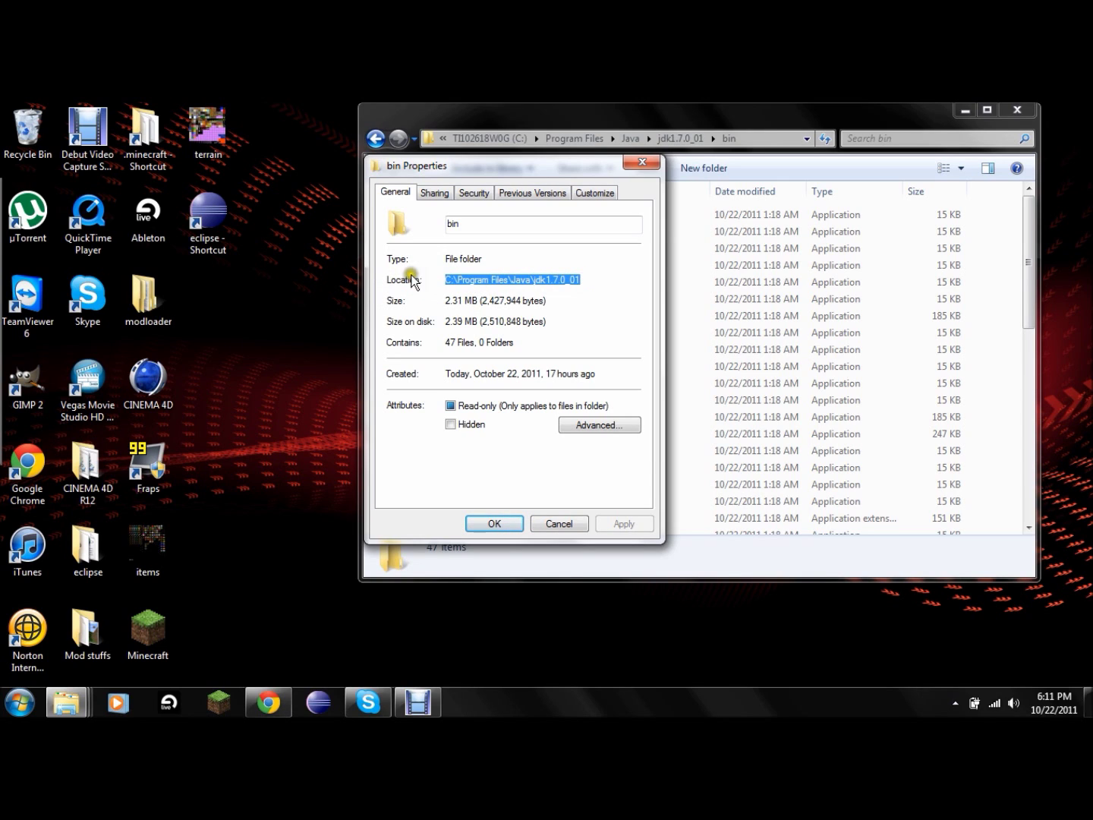
right_click(509, 281)
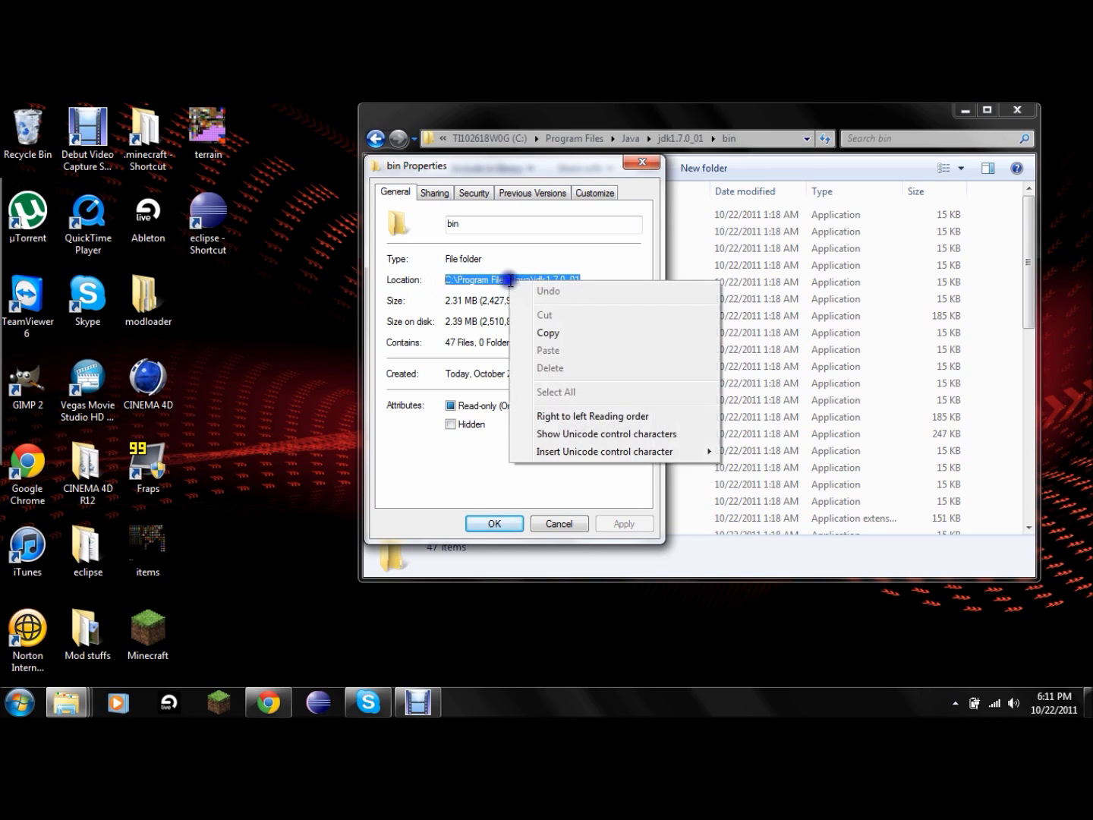
left_click(544, 332)
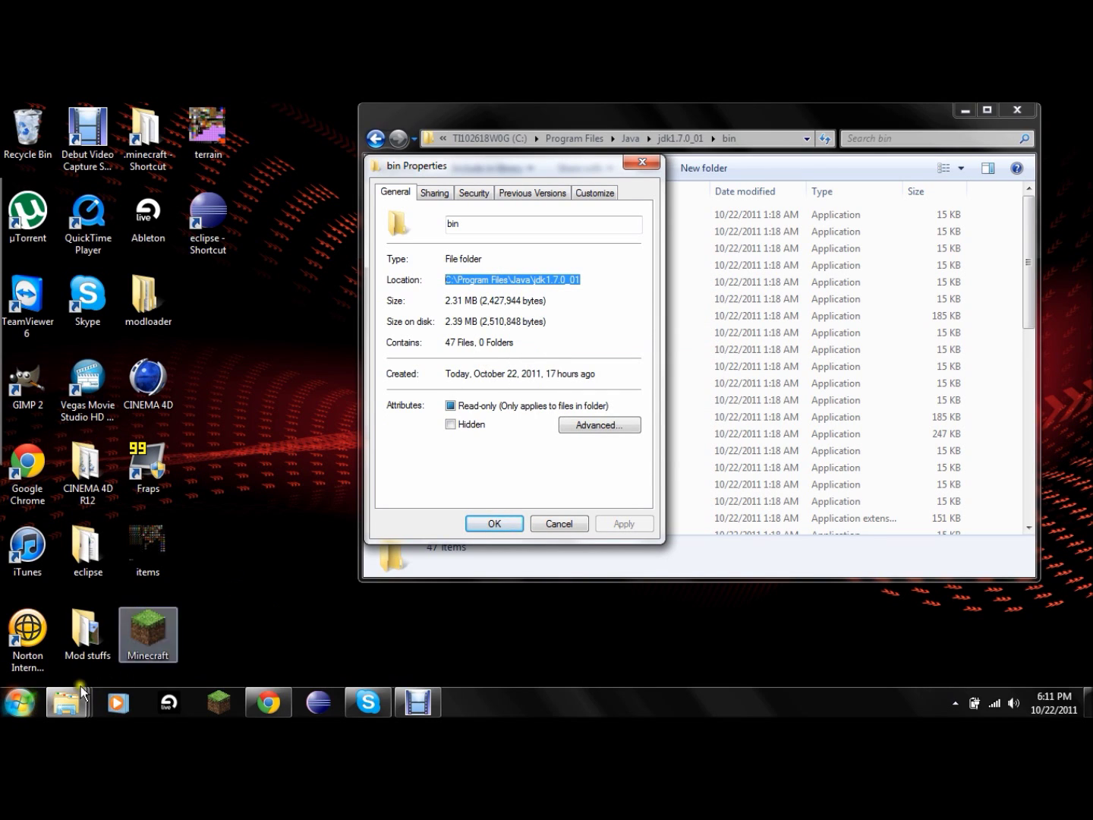
left_click(646, 156)
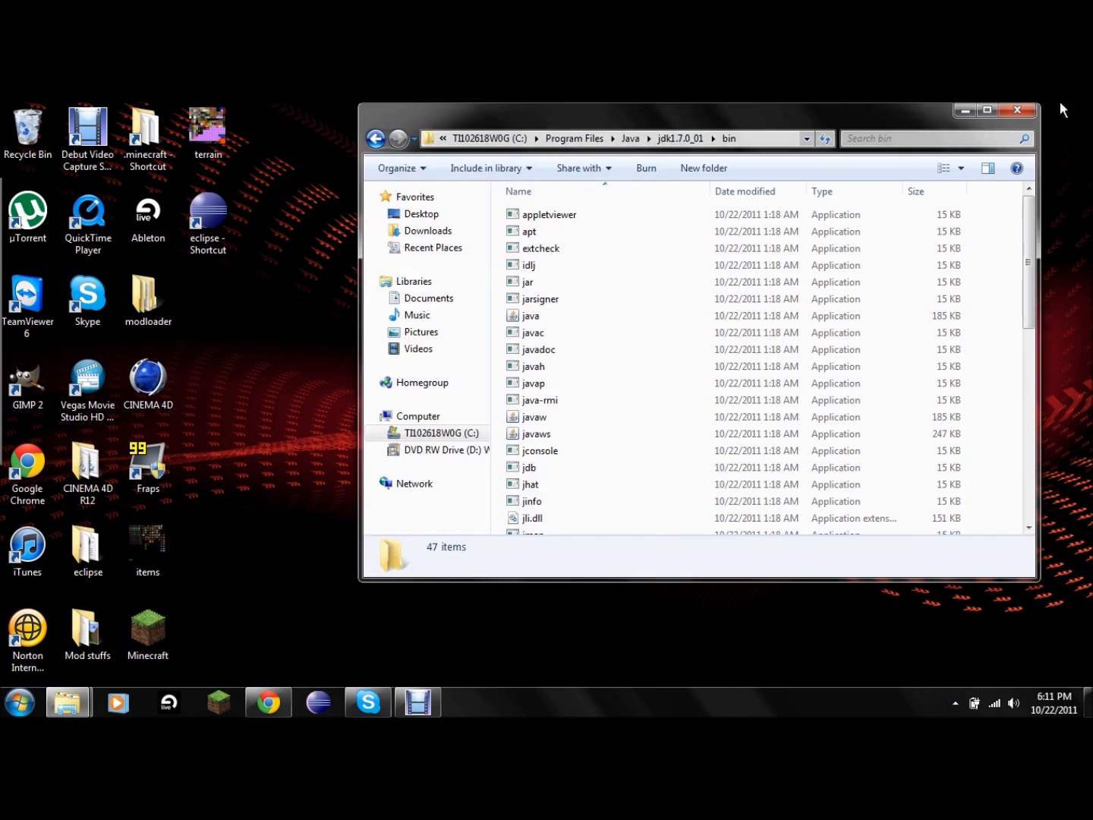
Close Explorer and reach Environment Variables through Computer's Properties and Advanced system settings.
left_click(1016, 111)
left_click(19, 701)
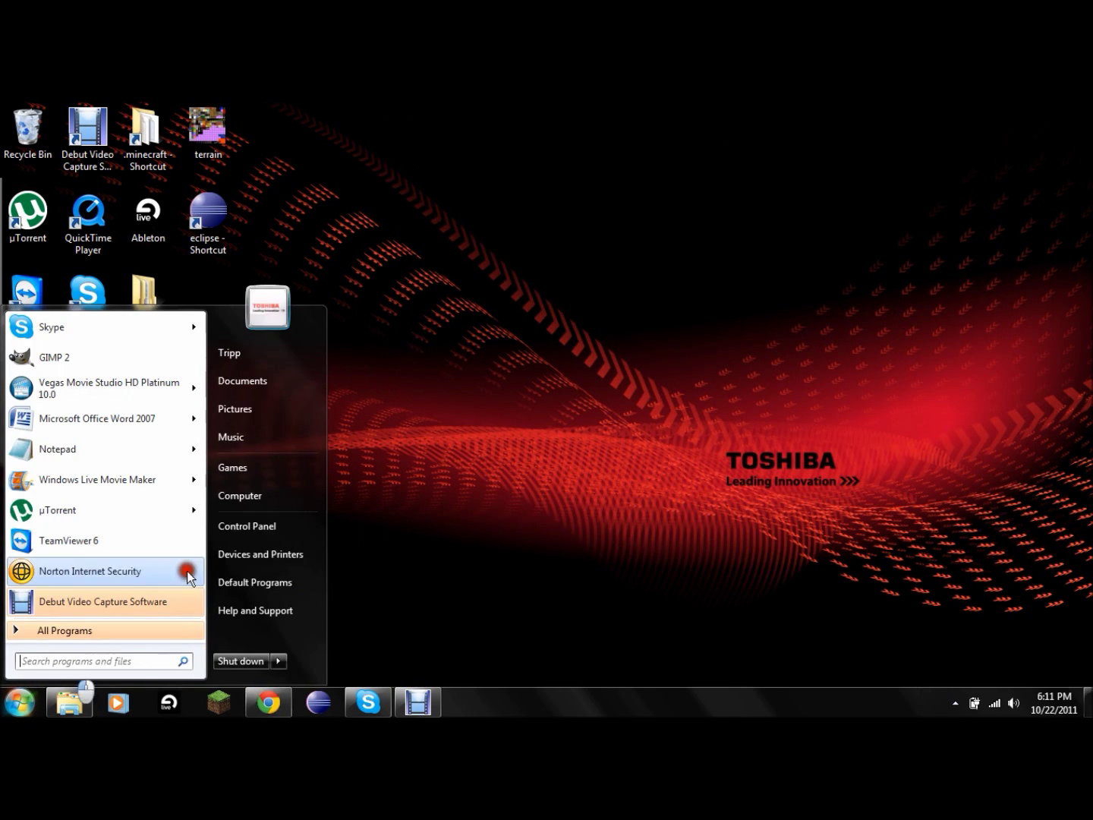
right_click(265, 499)
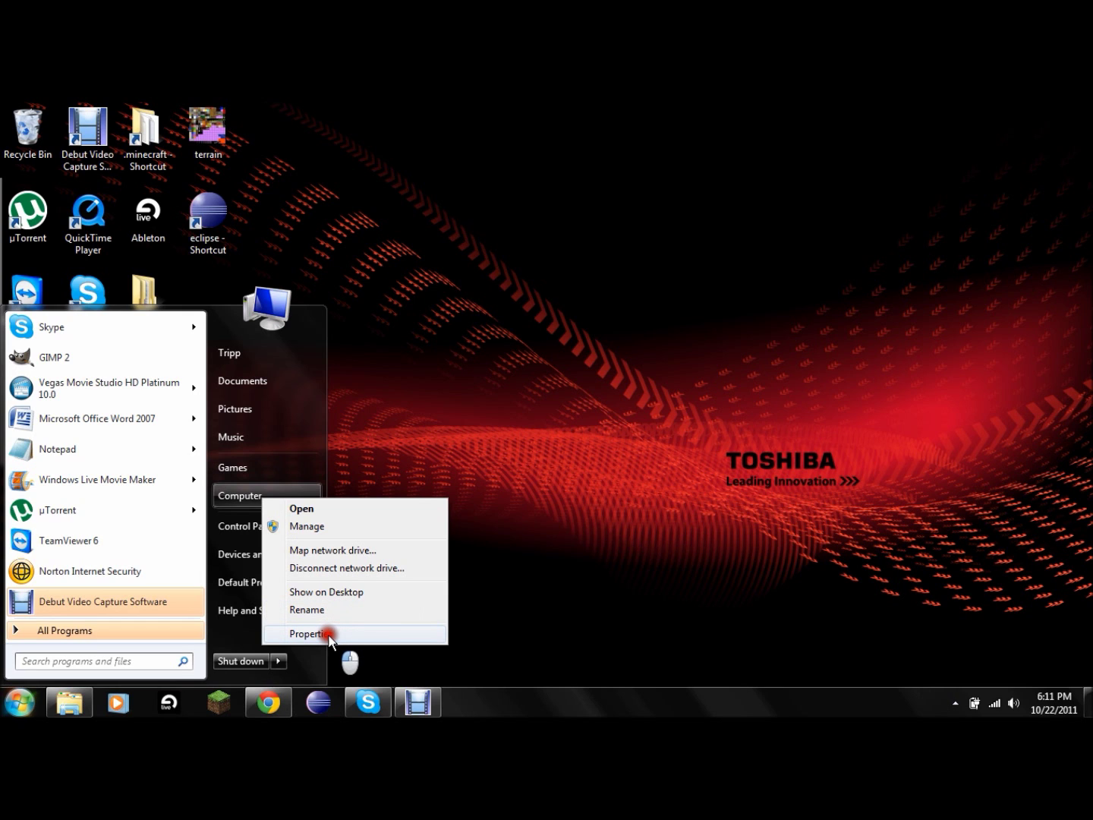
left_click(329, 639)
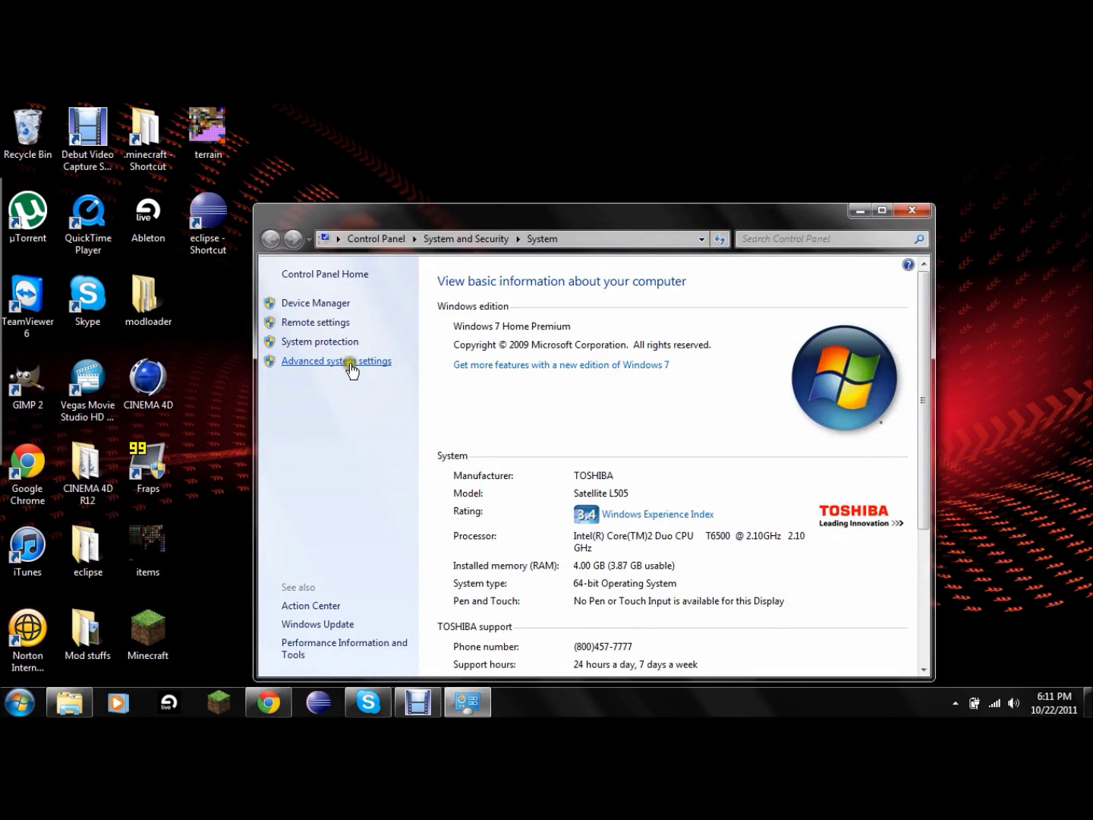
left_click(351, 362)
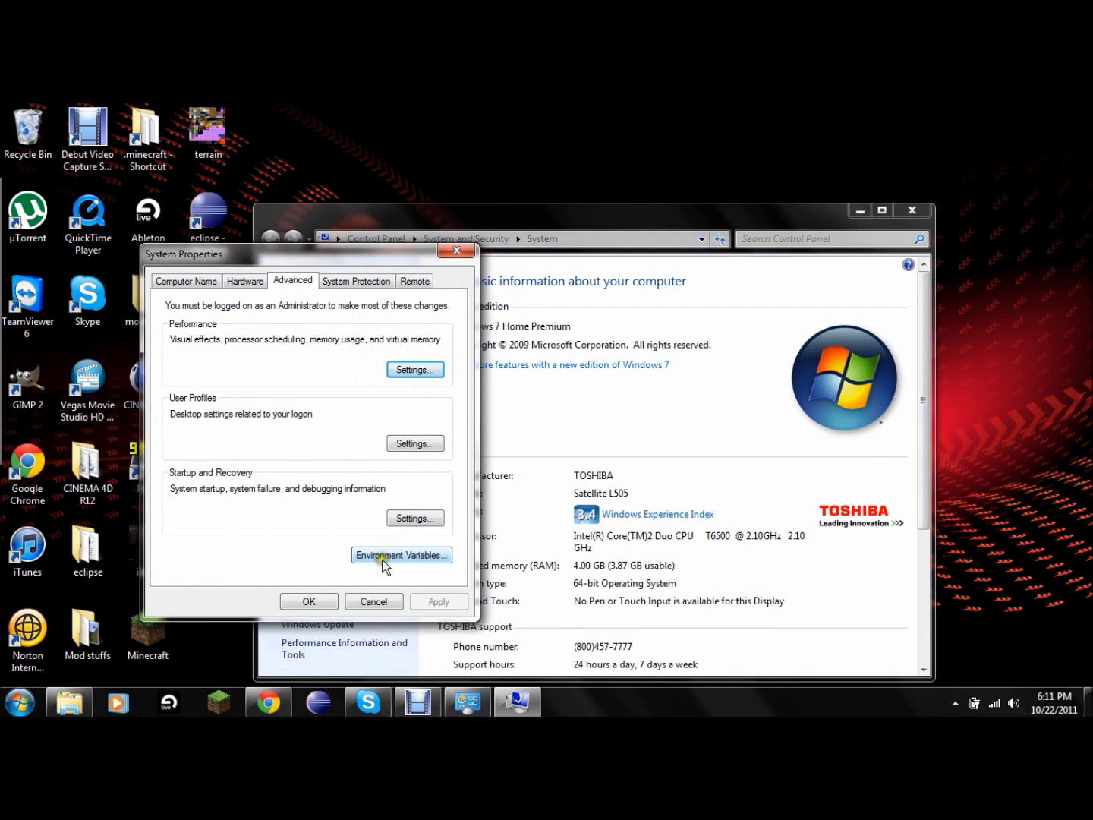
left_click(391, 558)
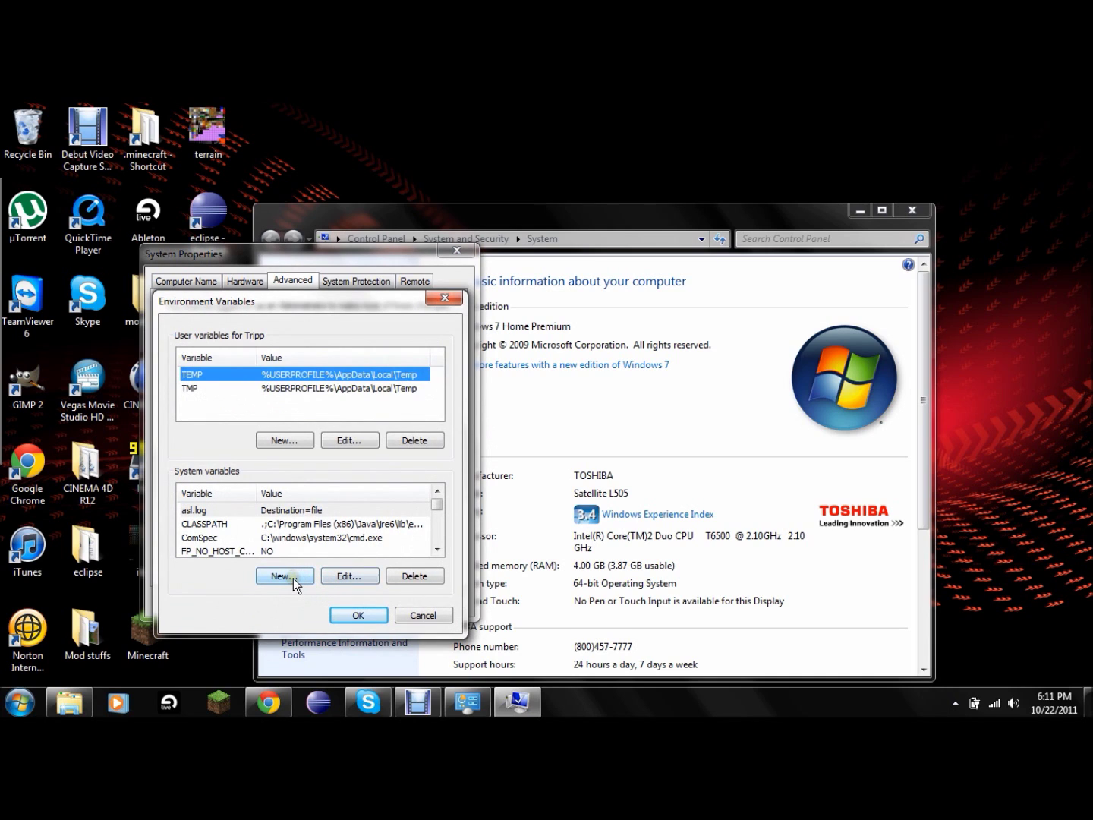
Add system variable Path with value C:\Program Files\Java\jdk1.7.0_01 and confirm the dialogs.
left_click(284, 576)
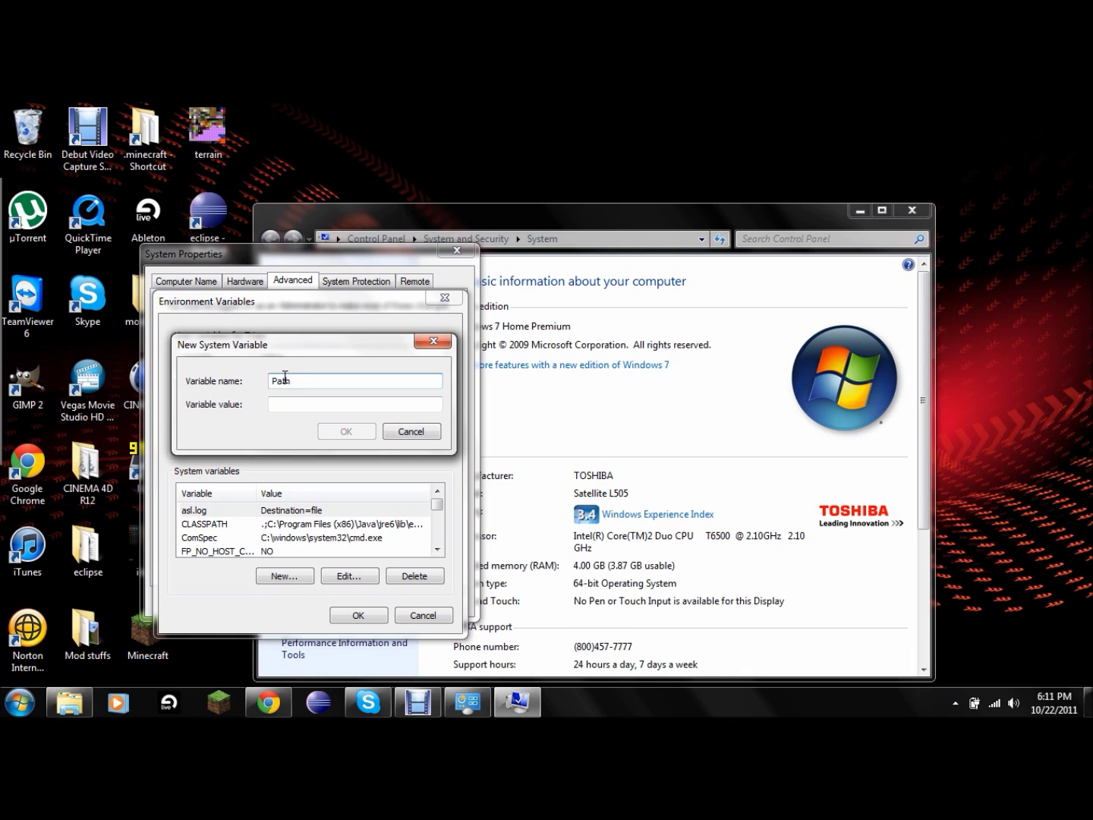
left_click(275, 404)
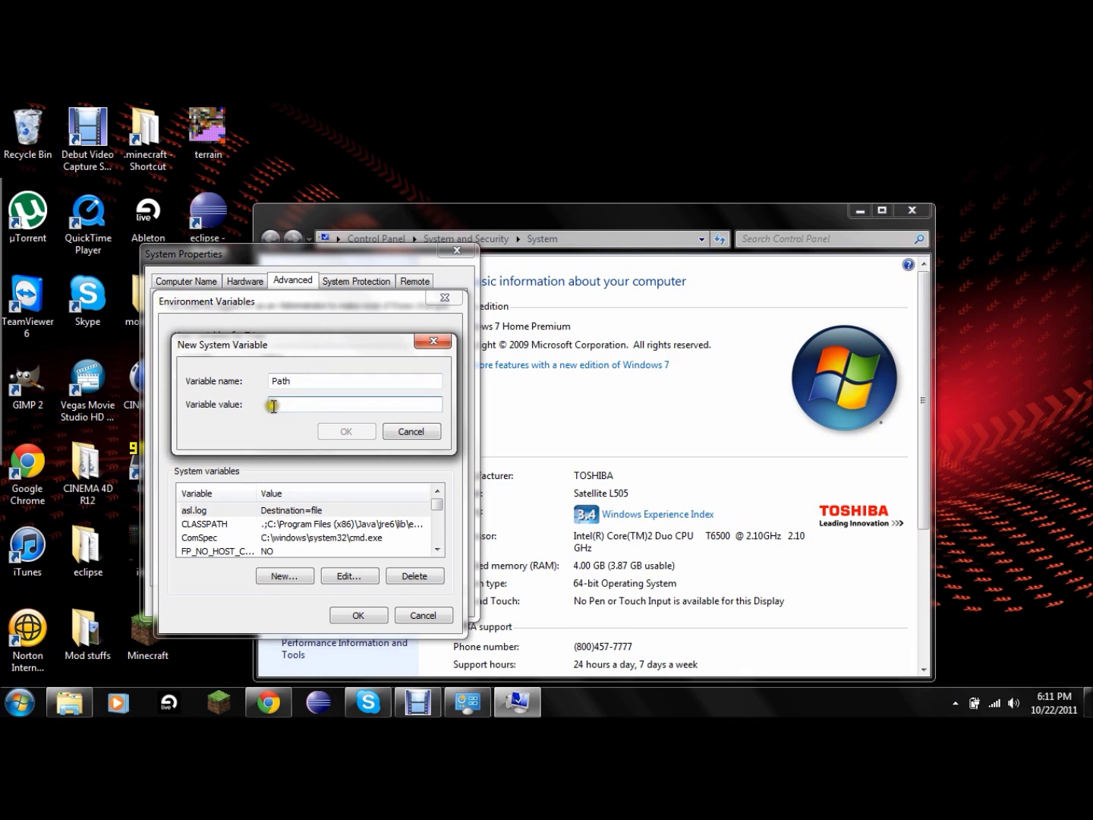
right_click(276, 405)
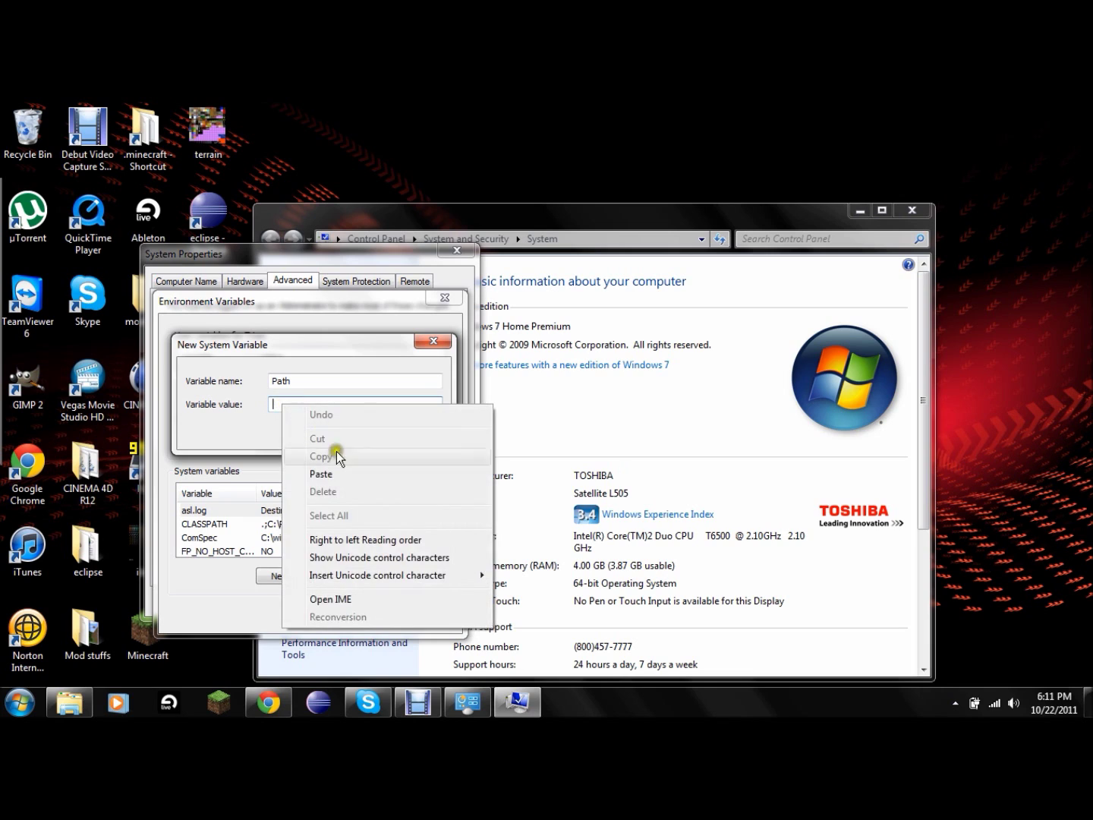
left_click(331, 473)
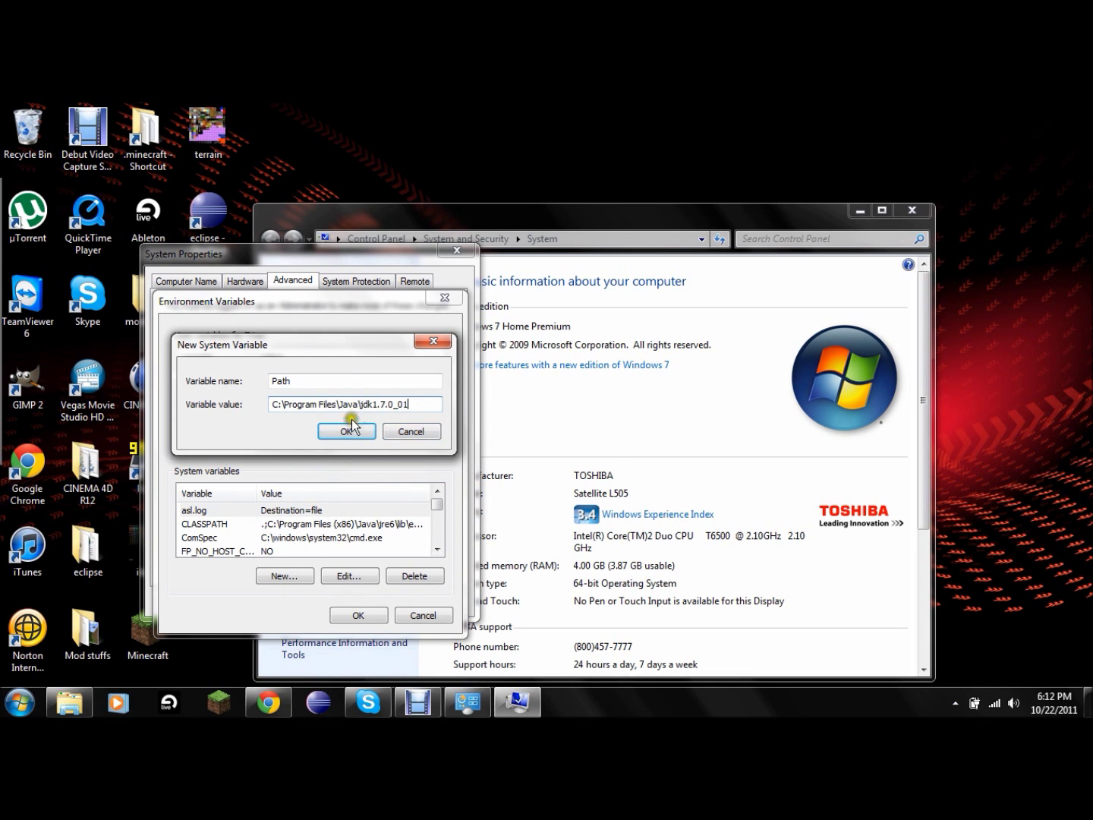
left_click(352, 430)
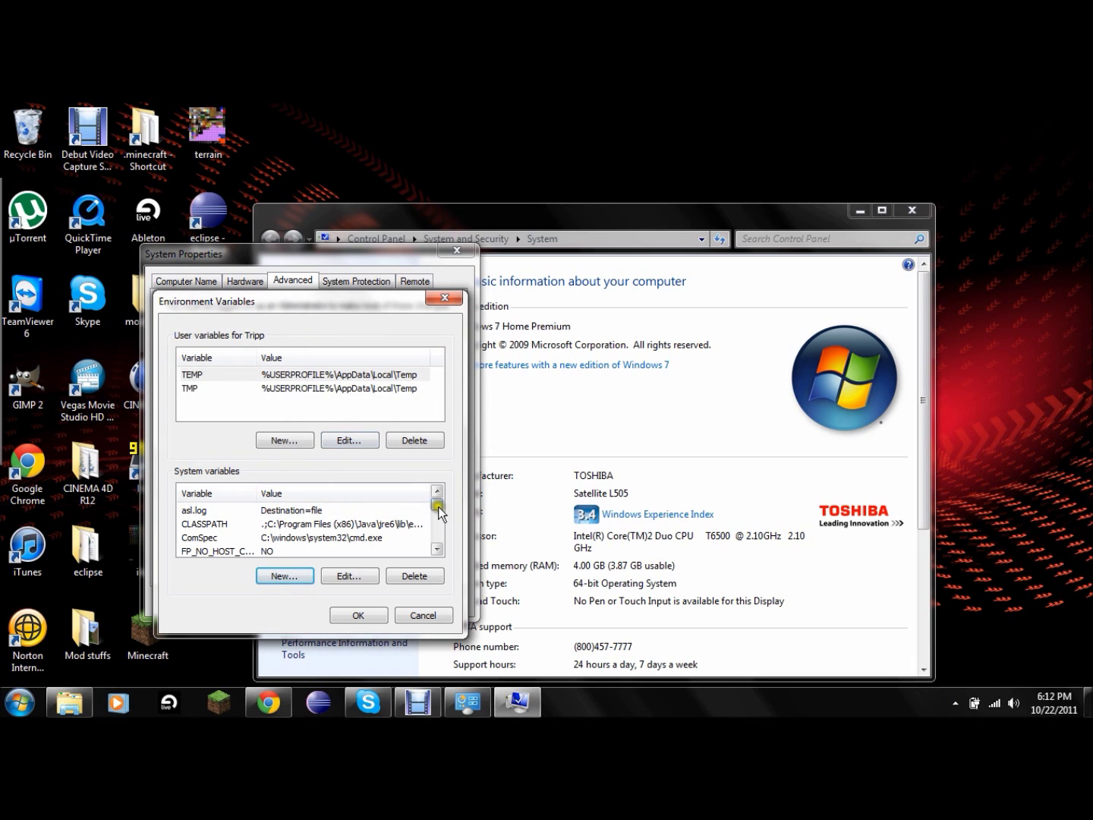
left_click_drag(436, 504, 437, 517)
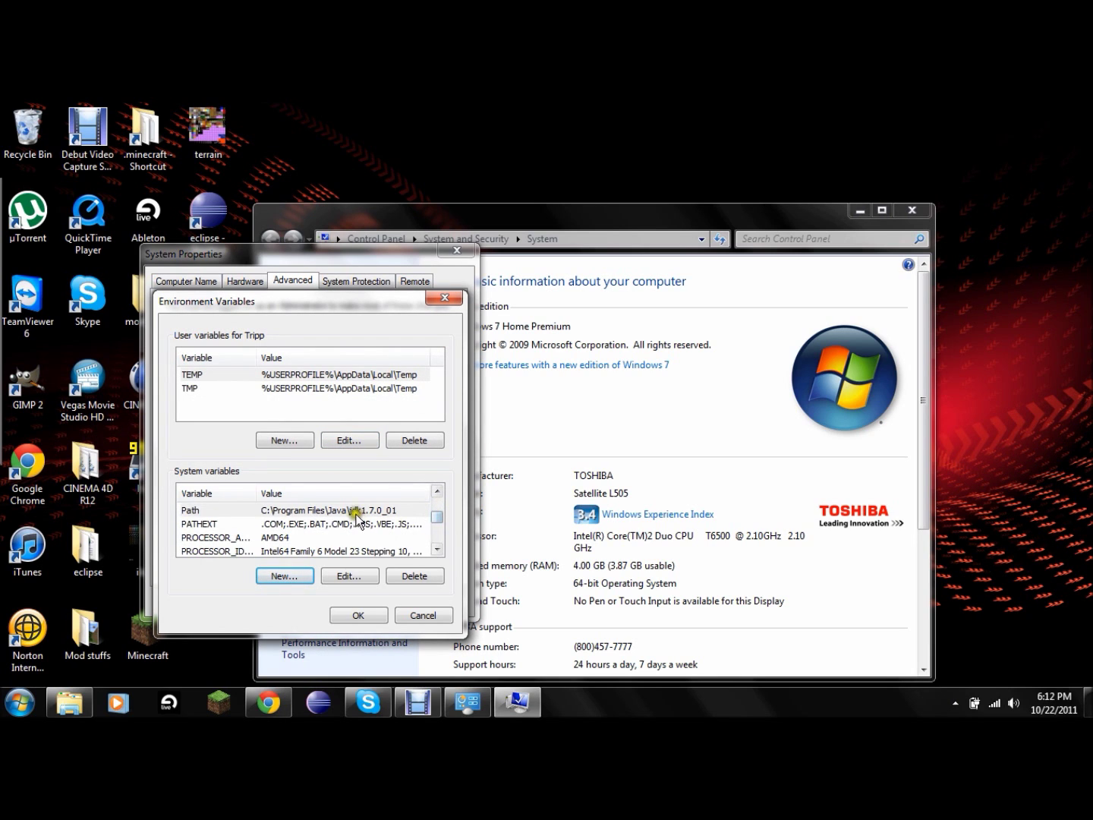
left_click(360, 615)
left_click(455, 249)
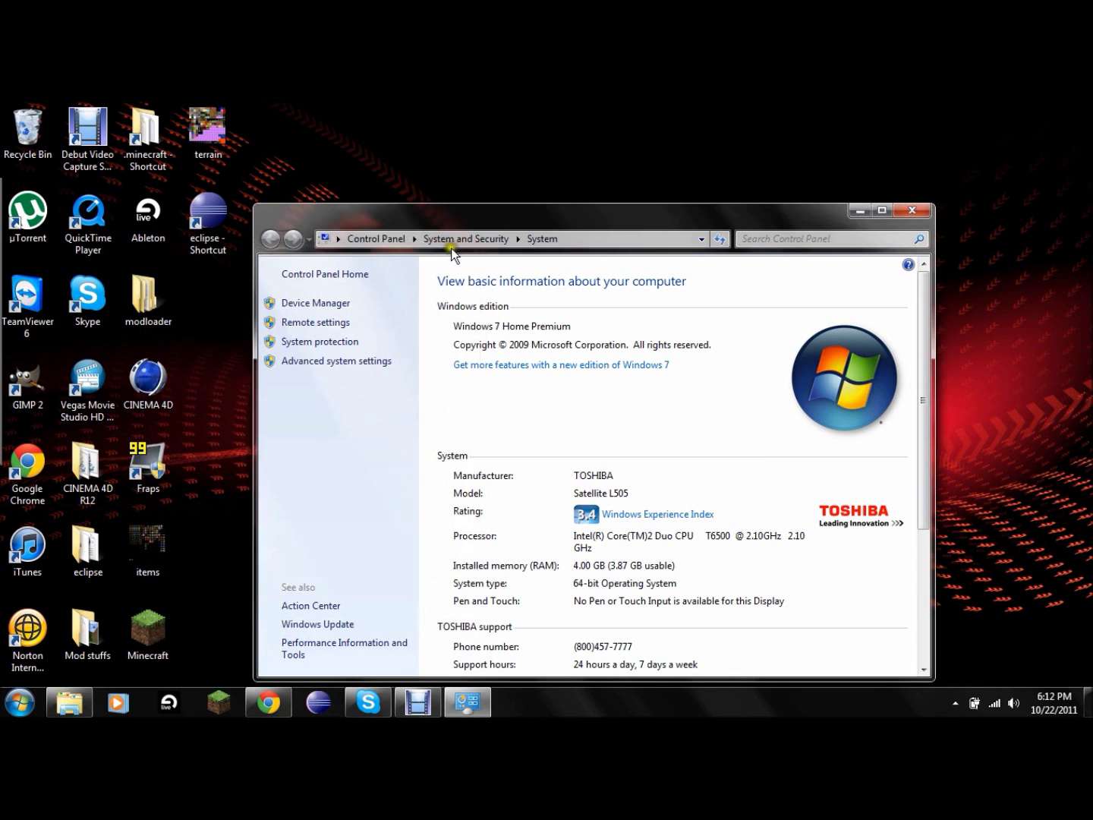
Close the System window, run javac in cmd, which reports 'not recognized', and close it.
left_click(912, 211)
left_click(19, 702)
left_click(52, 656)
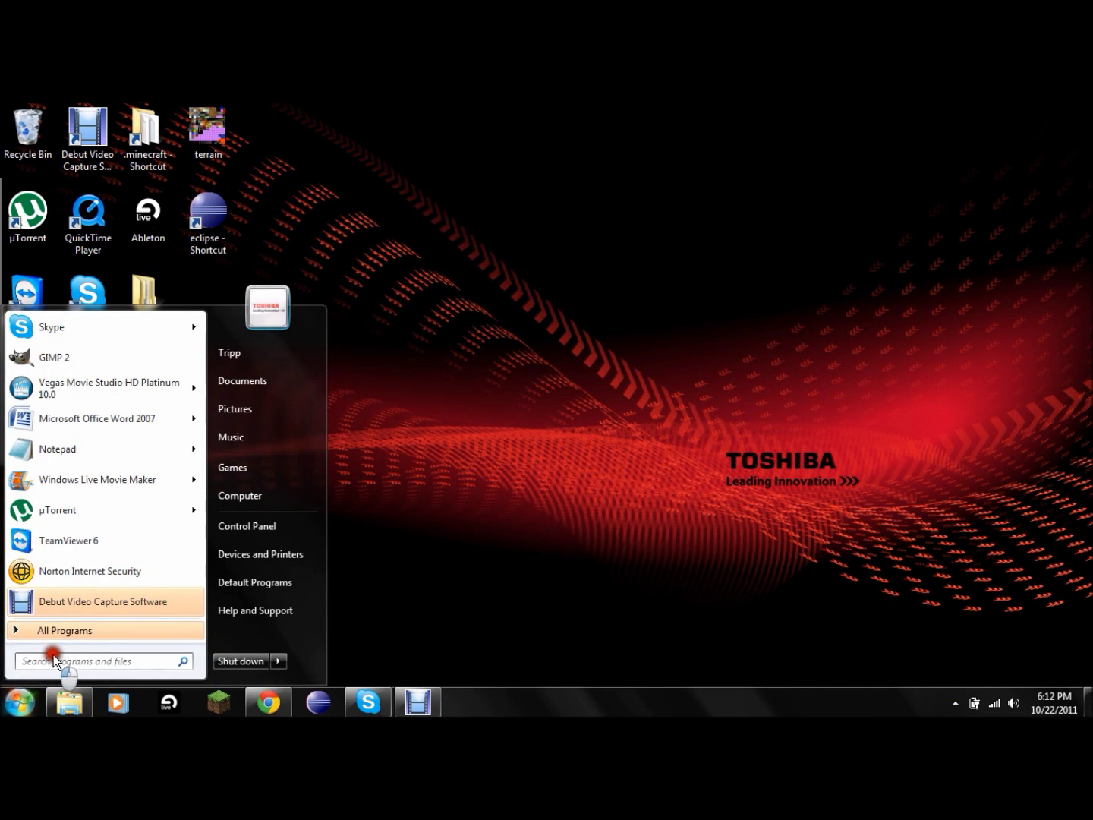
type("cmd")
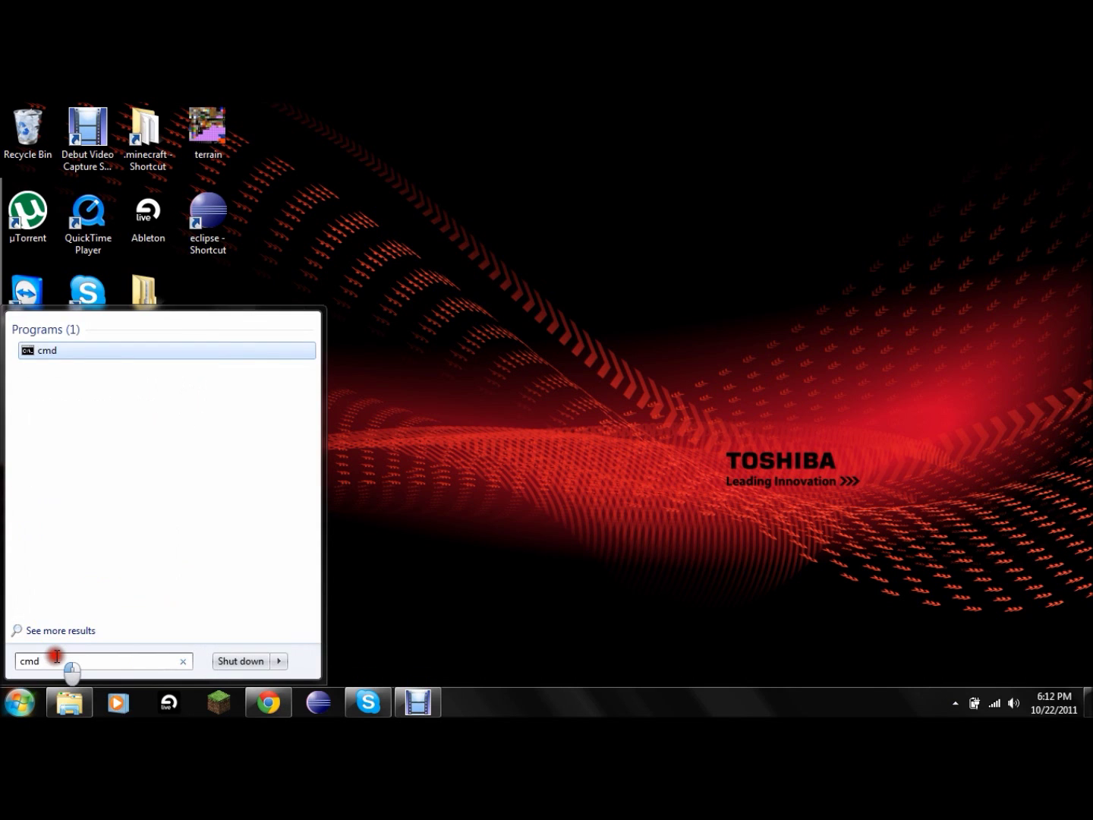
key("Return")
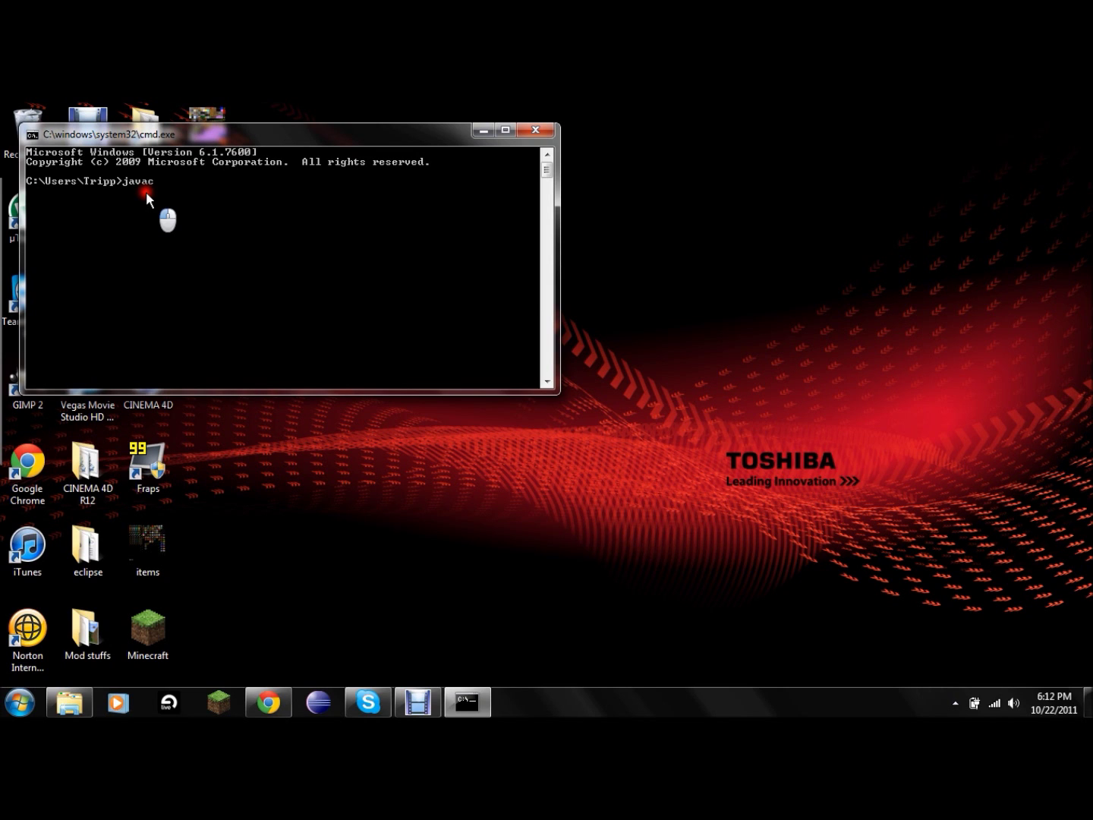
key("Return")
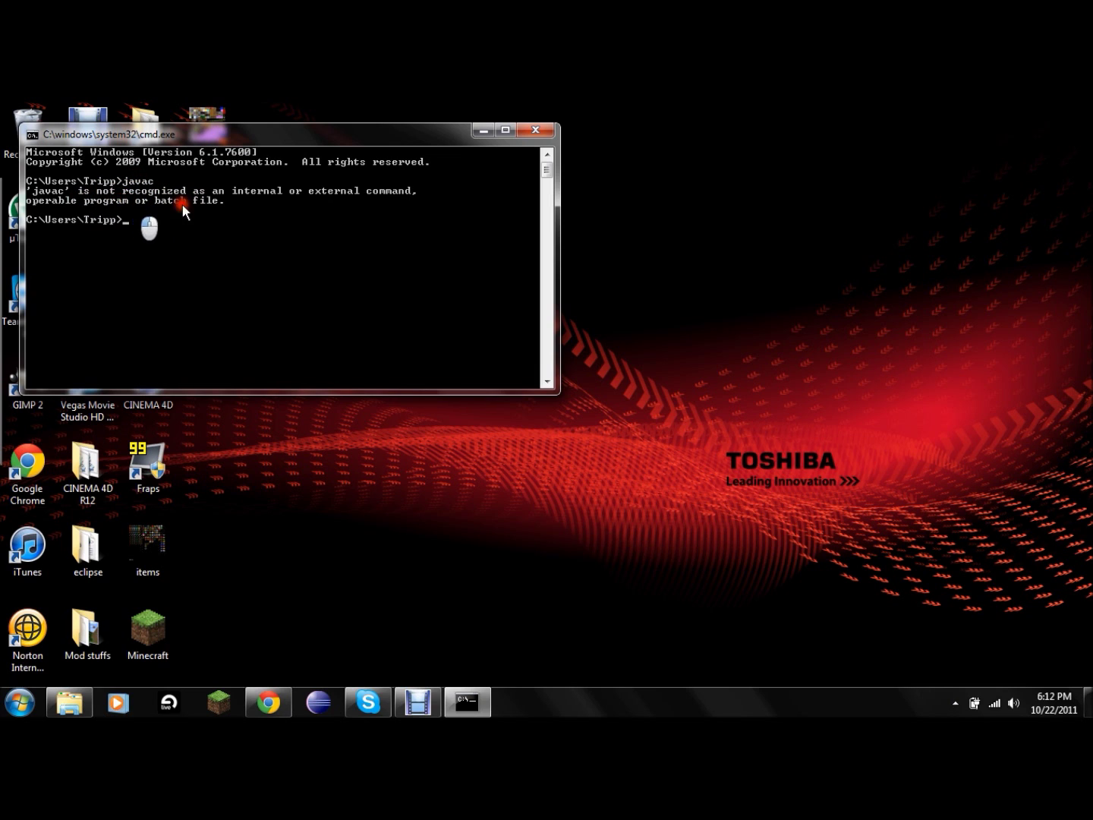
left_click(537, 130)
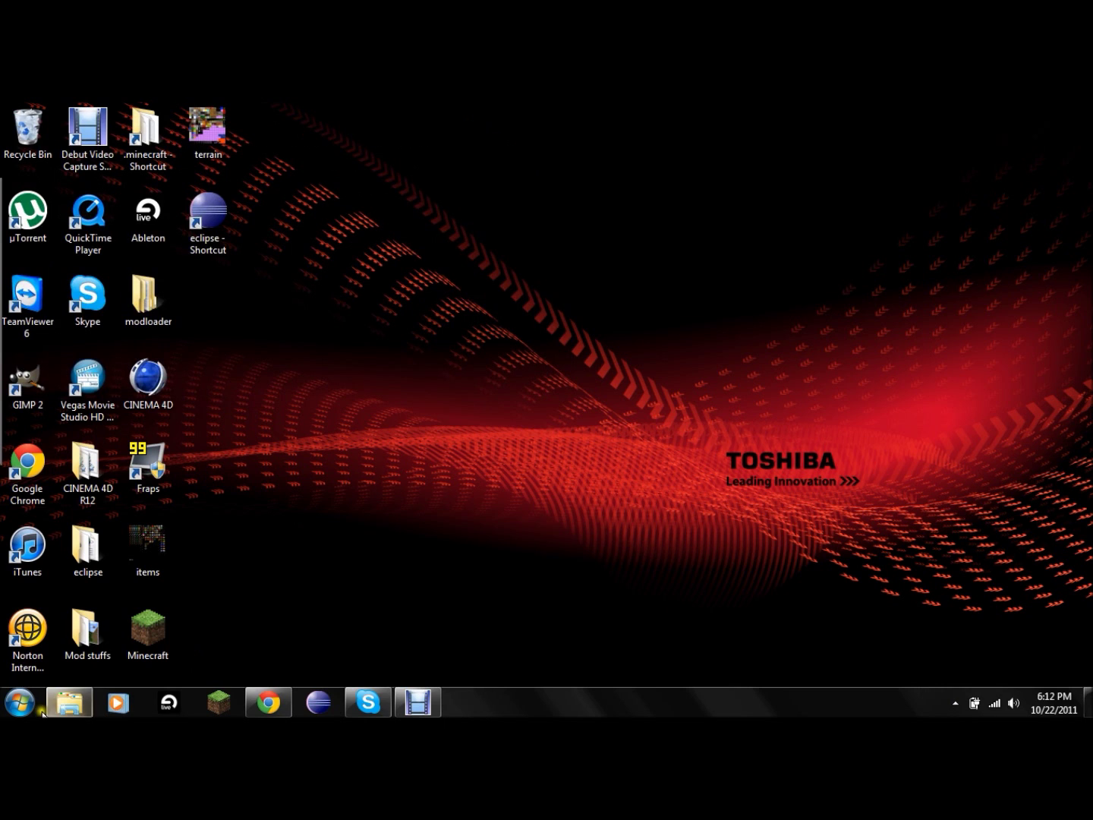
Reopen the Environment Variables dialog from Computer's Properties and browse the system variables.
left_click(19, 702)
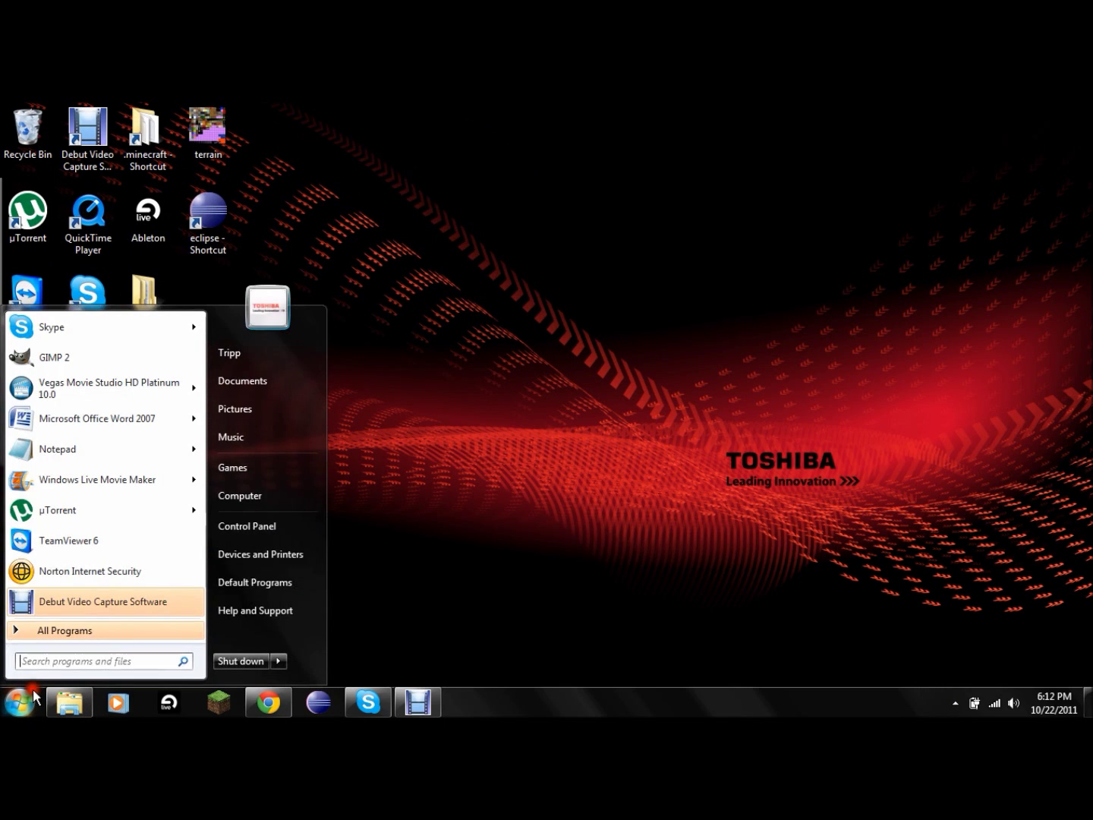
right_click(262, 499)
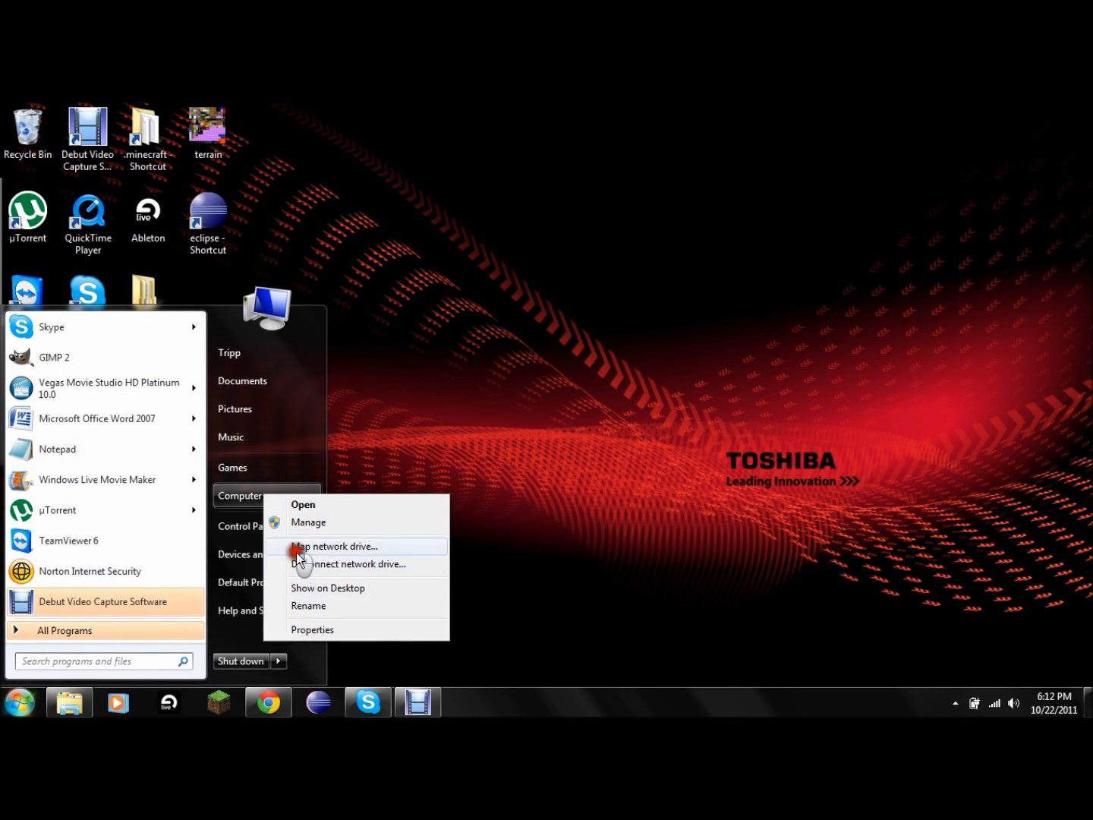
left_click(310, 631)
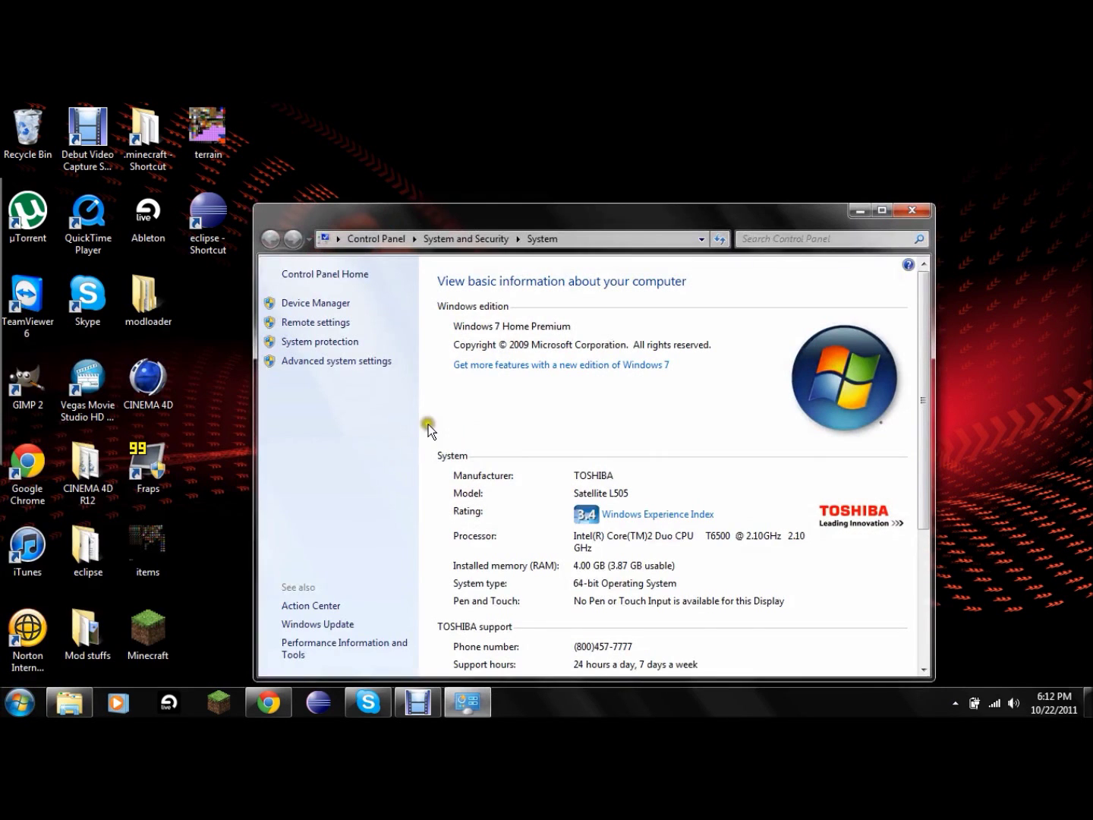
left_click(319, 364)
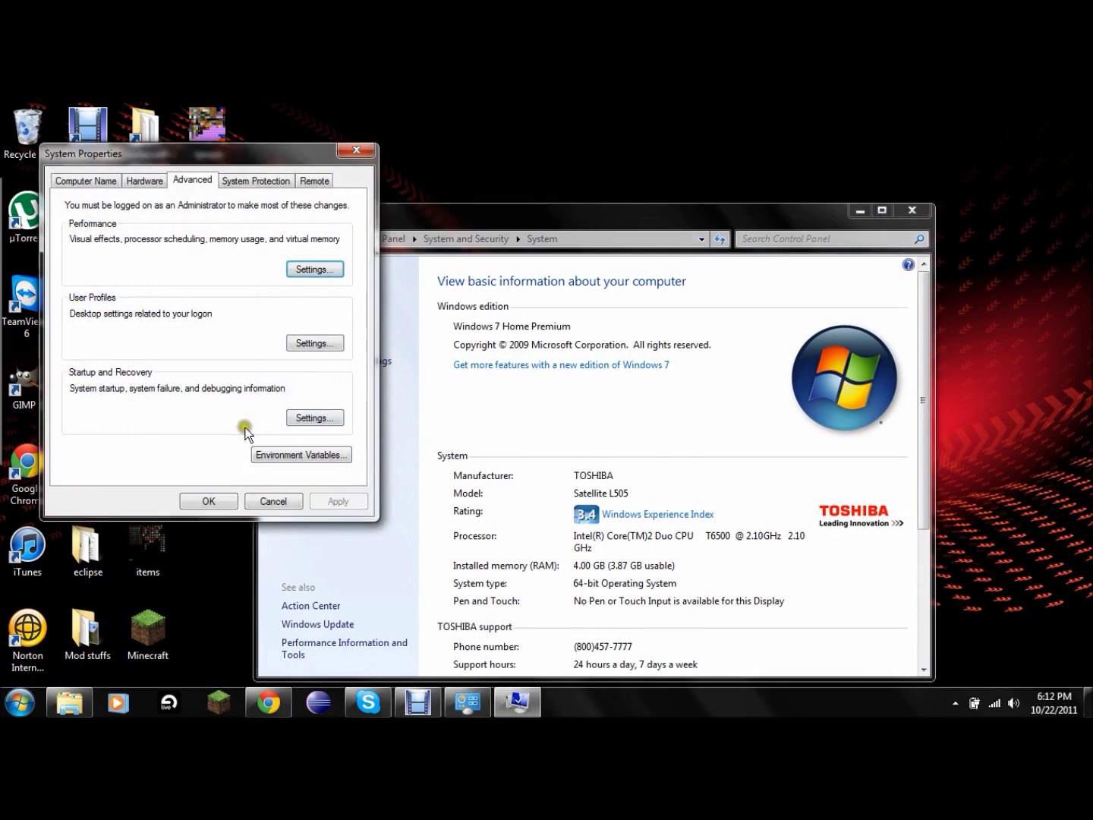
left_click(281, 456)
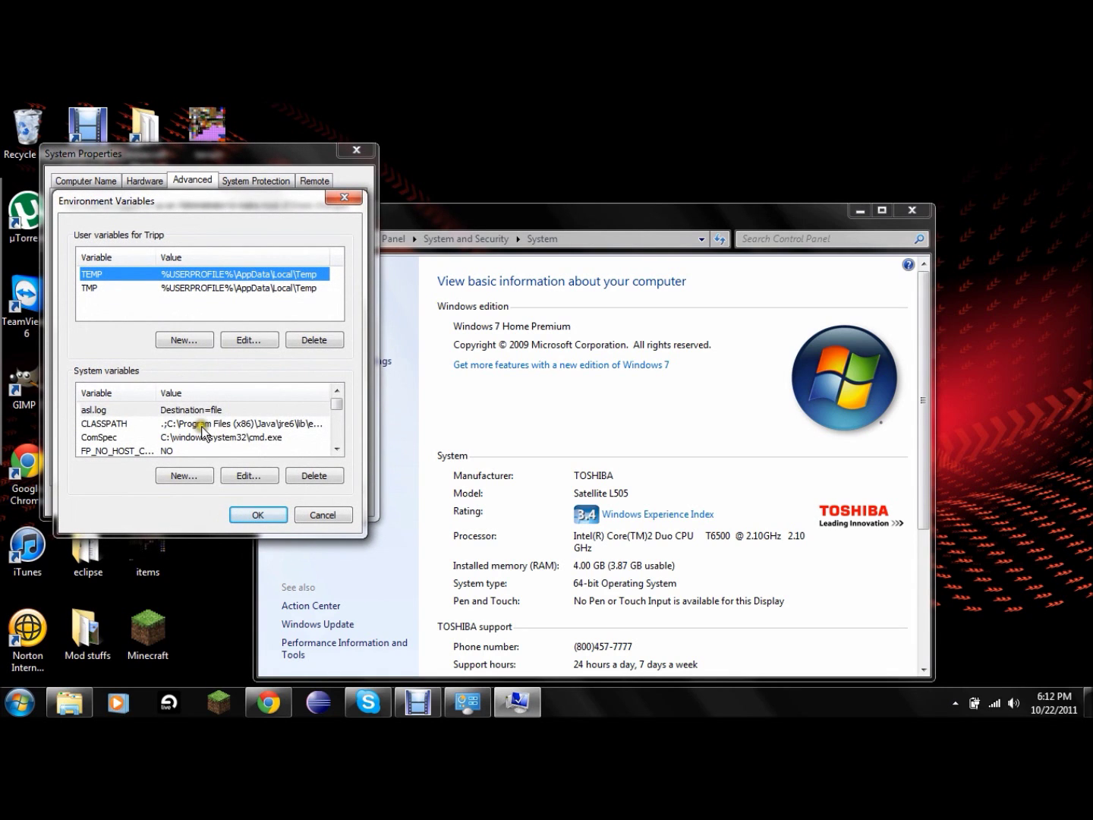
left_click(201, 425)
scroll(190, 433, "down", 2)
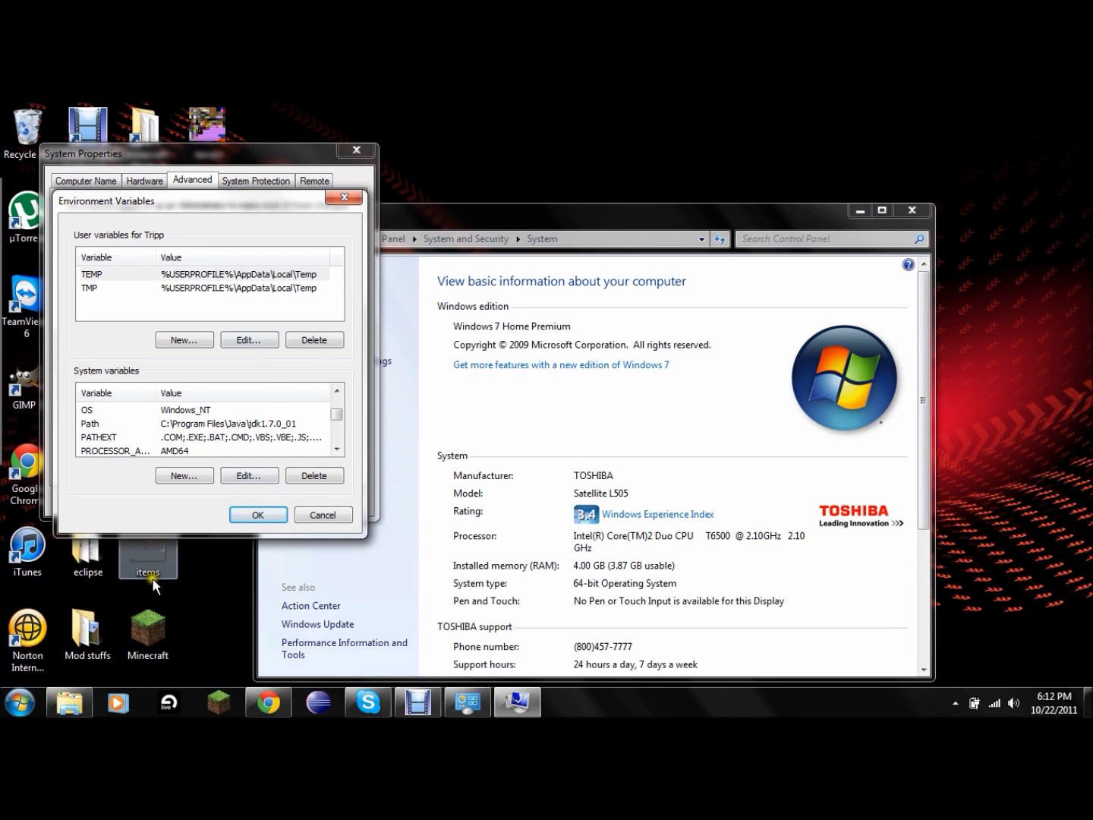
Check the jdk1.7.0_01 bin folder's location in Explorer through its Properties dialog.
left_click(19, 704)
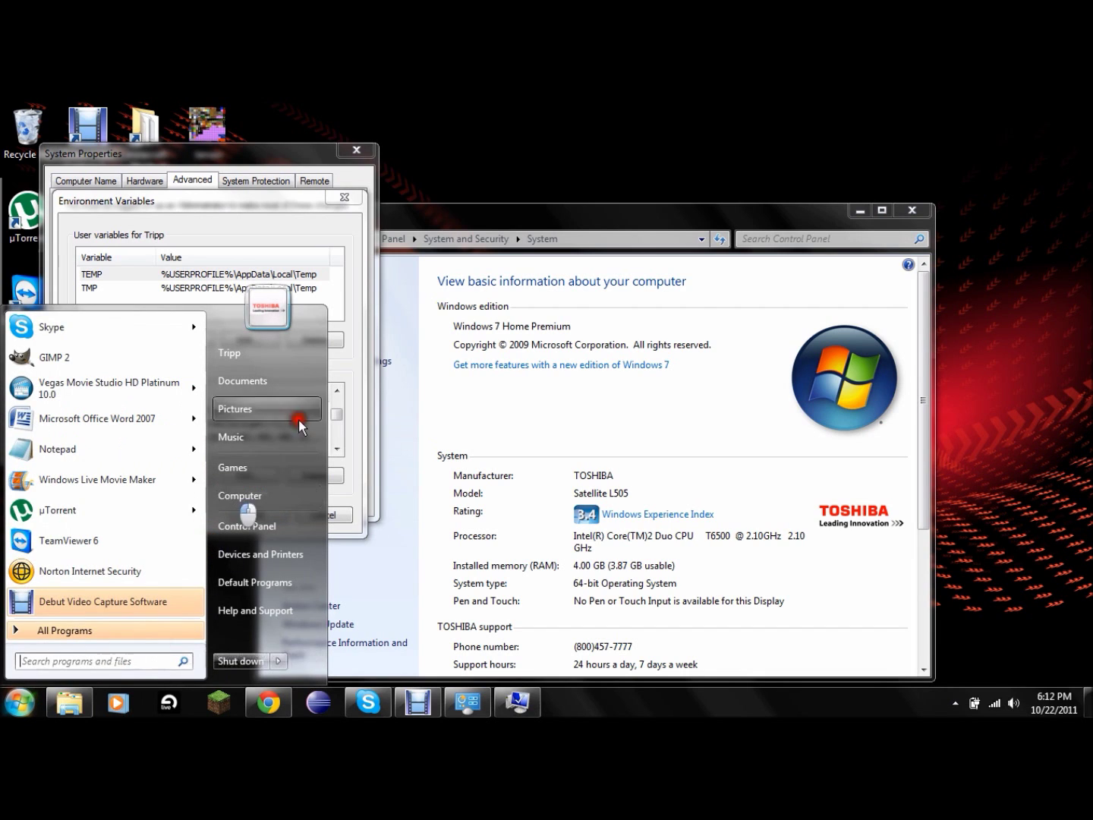
left_click(359, 403)
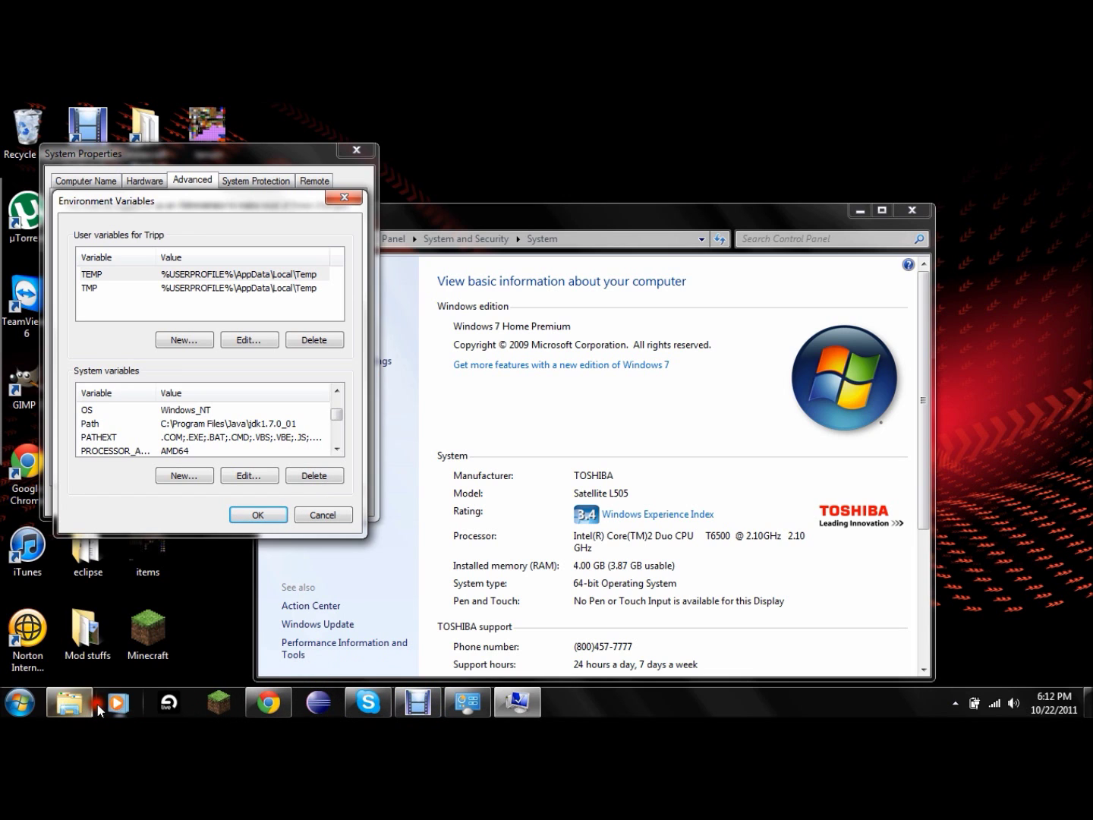
right_click(130, 705)
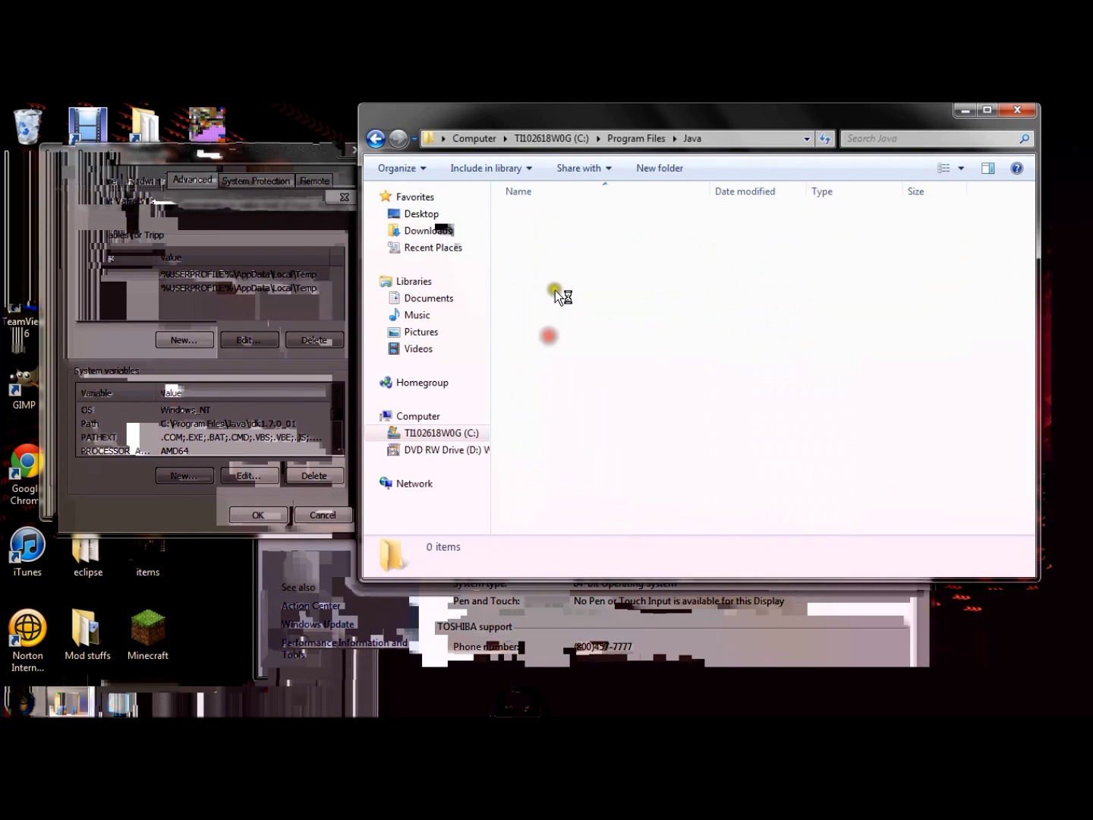
left_click(542, 235)
double_click(543, 234)
double_click(541, 216)
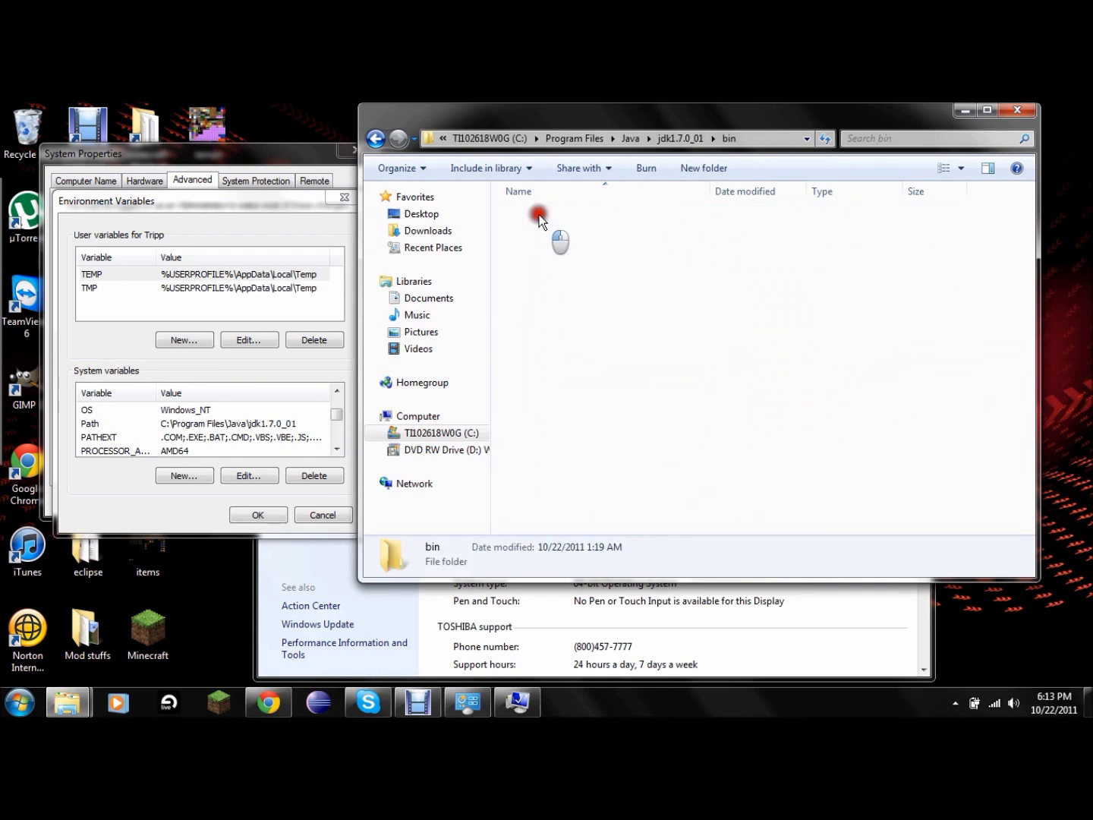
right_click(562, 249)
left_click(605, 468)
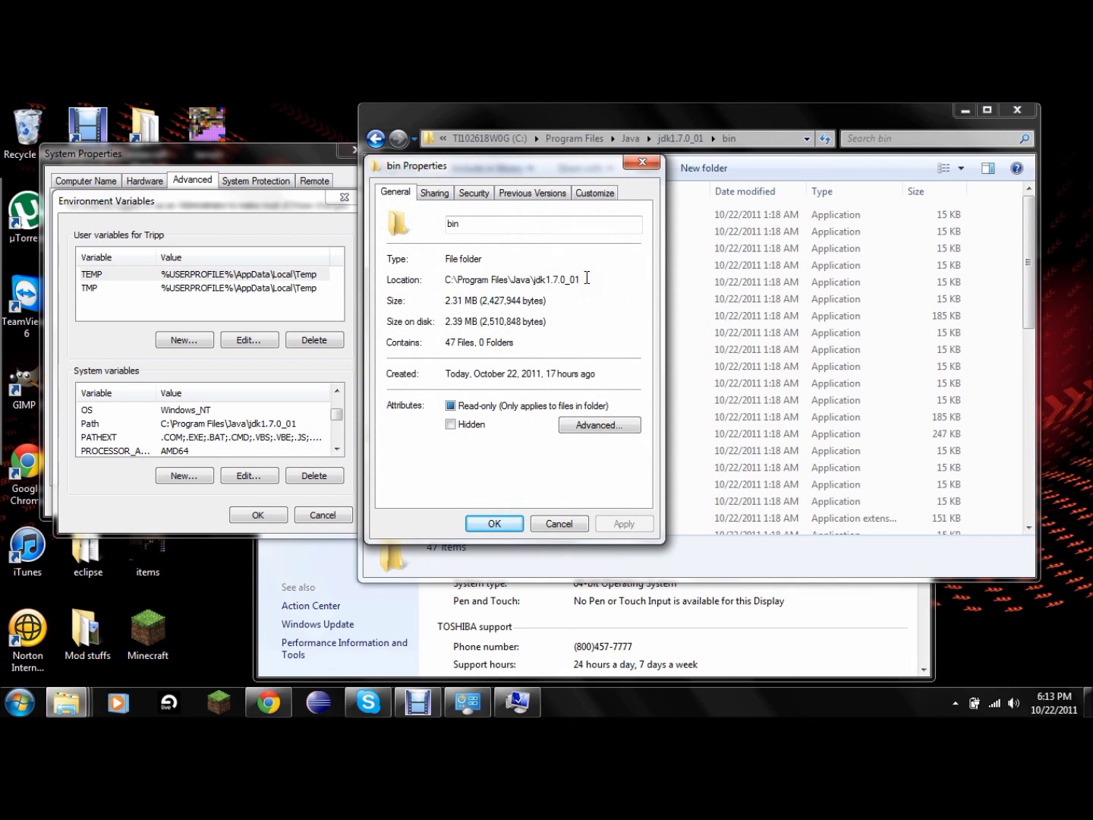
left_click(560, 523)
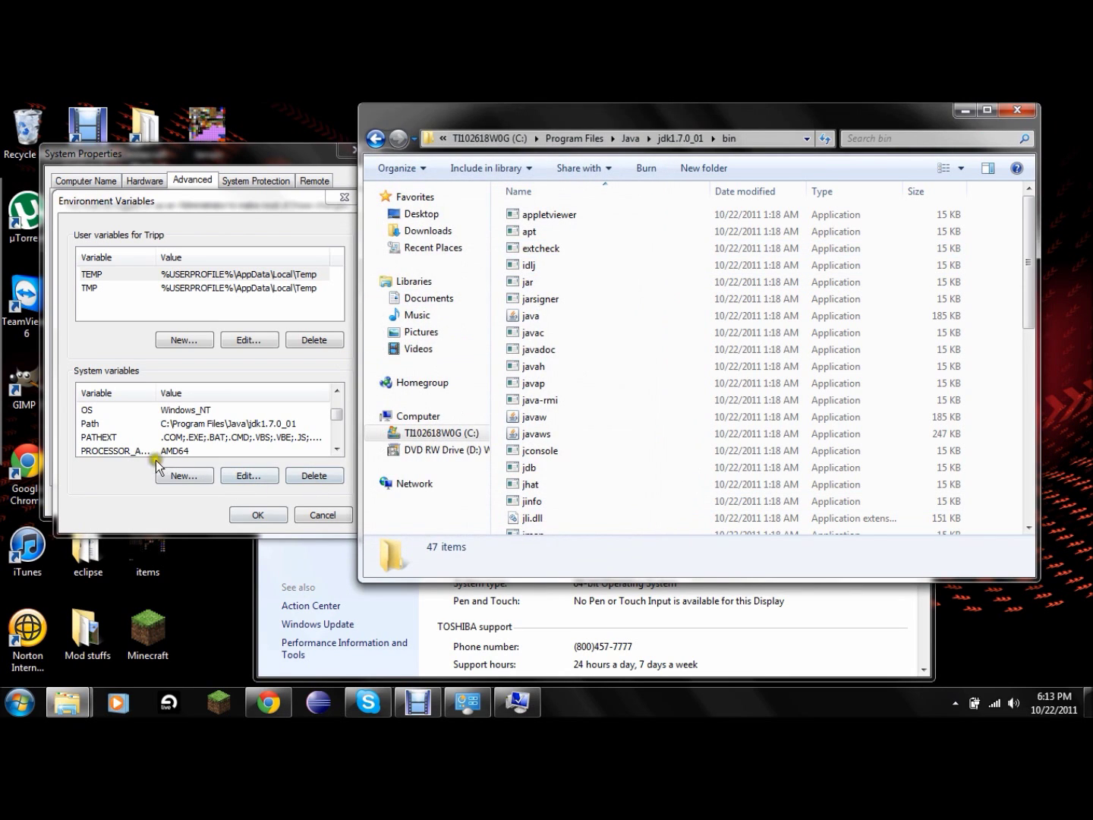
Change the system Path to C:\Program Files\Java\jdk1.7.0_01\bin, confirm all dialogs, close Explorer.
left_click(118, 420)
left_click(260, 473)
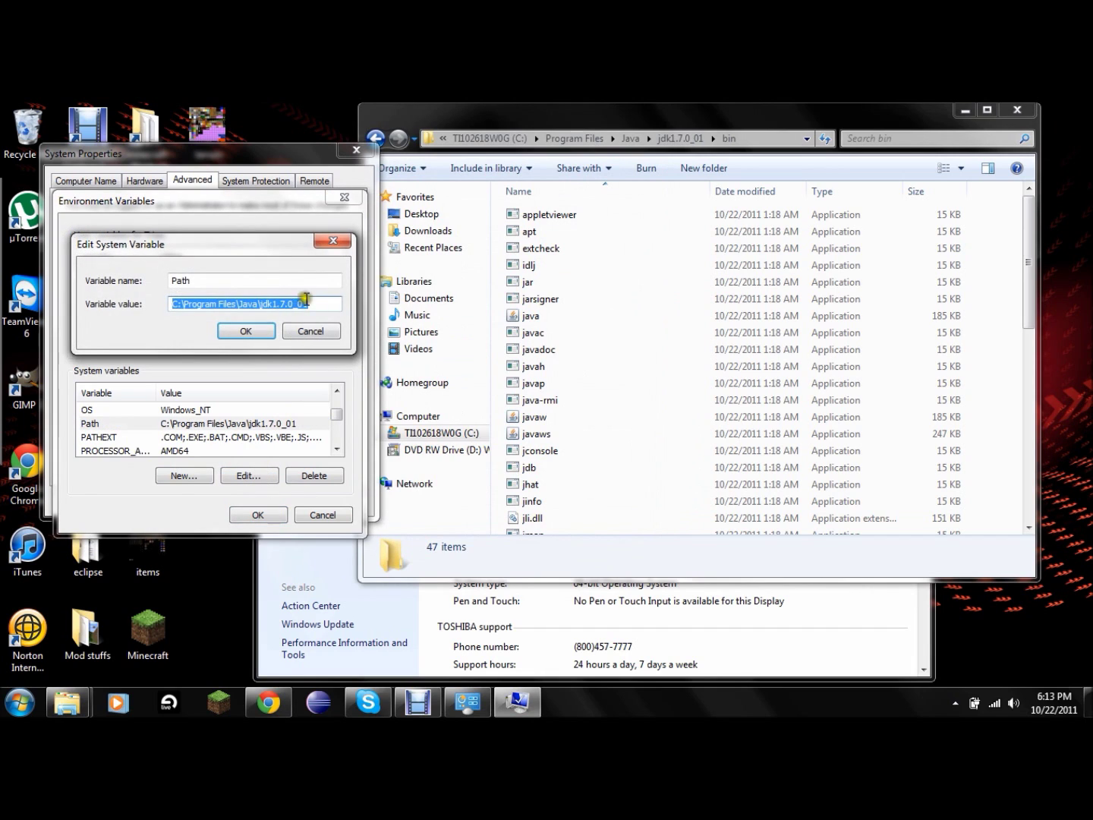
left_click(319, 304)
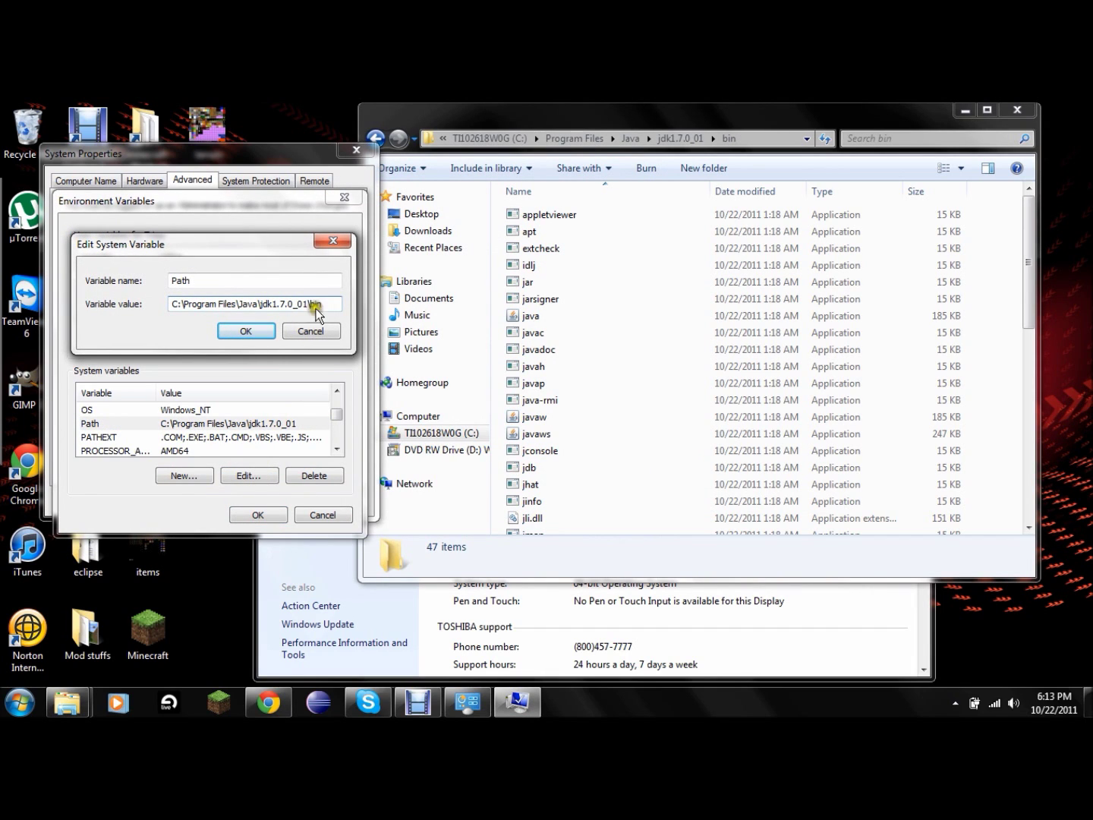
left_click(319, 304)
type("\bin")
left_click(246, 331)
left_click(258, 514)
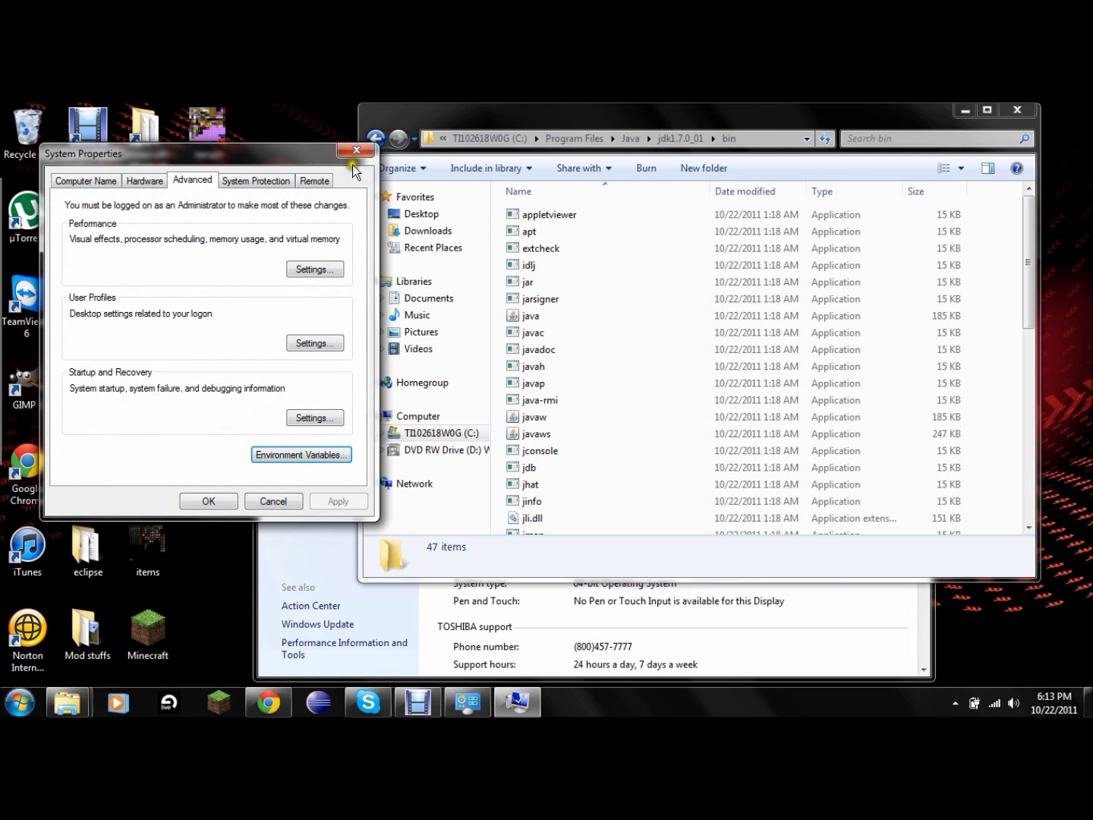
left_click(214, 502)
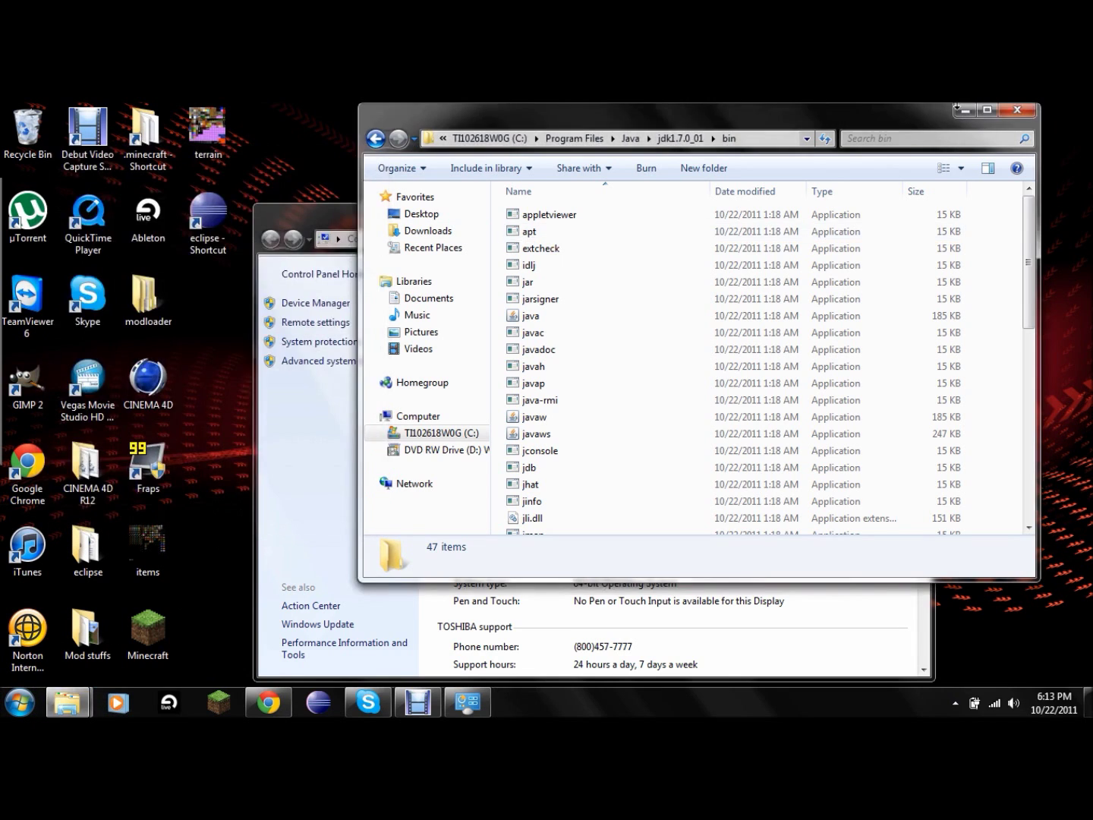
left_click(1016, 111)
Launch cmd from Start search, run javac, and scroll through its compiler options output.
left_click(36, 710)
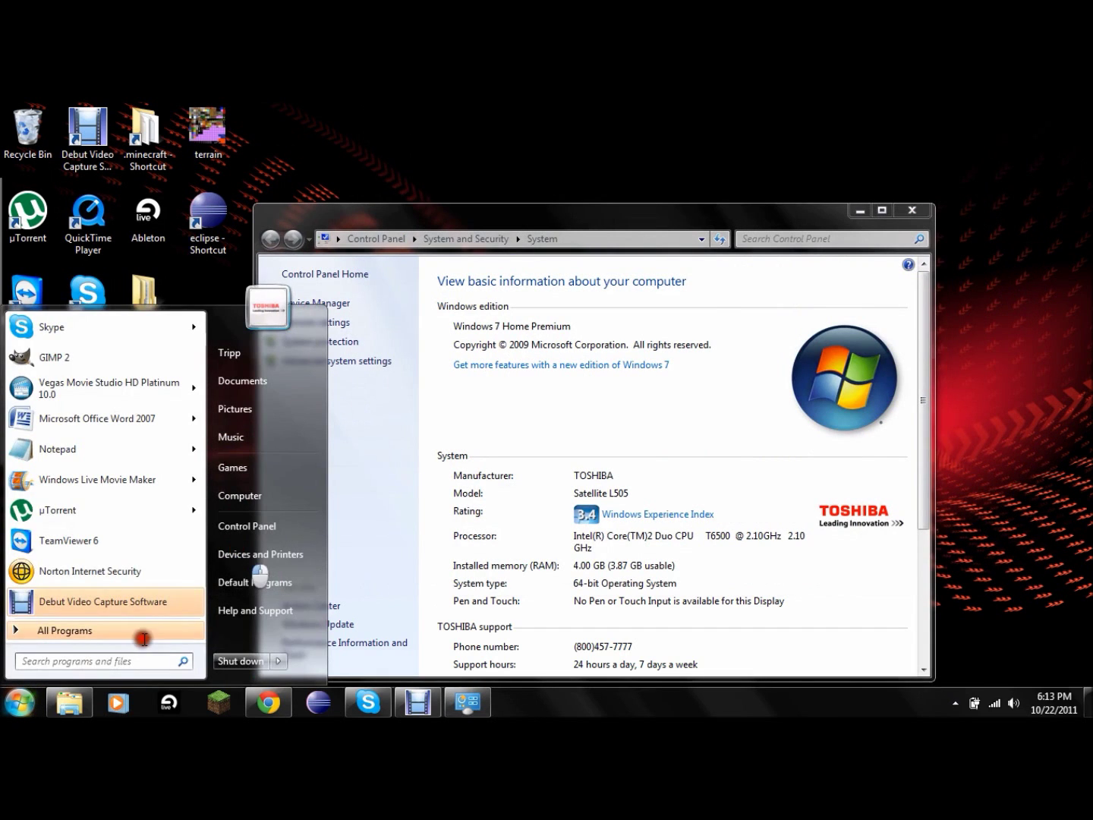
left_click(107, 664)
type("cmd")
key("Return")
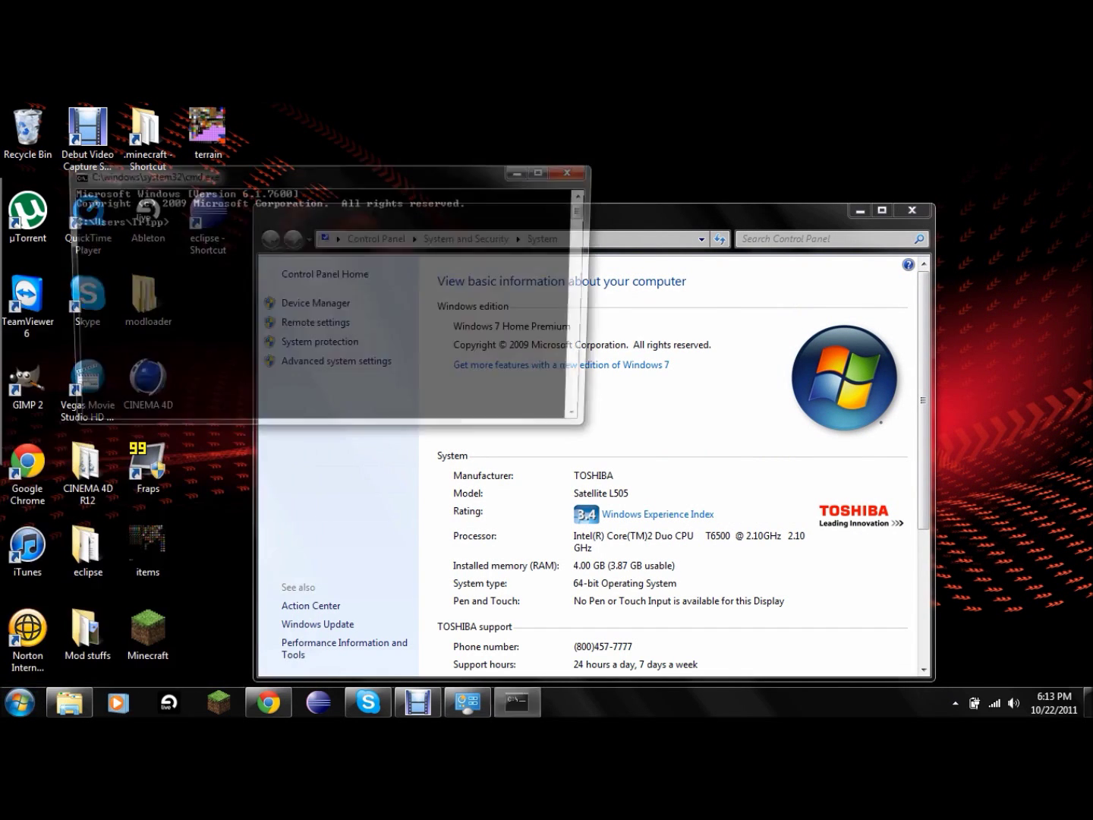
mouse_move(2, 455)
type("java")
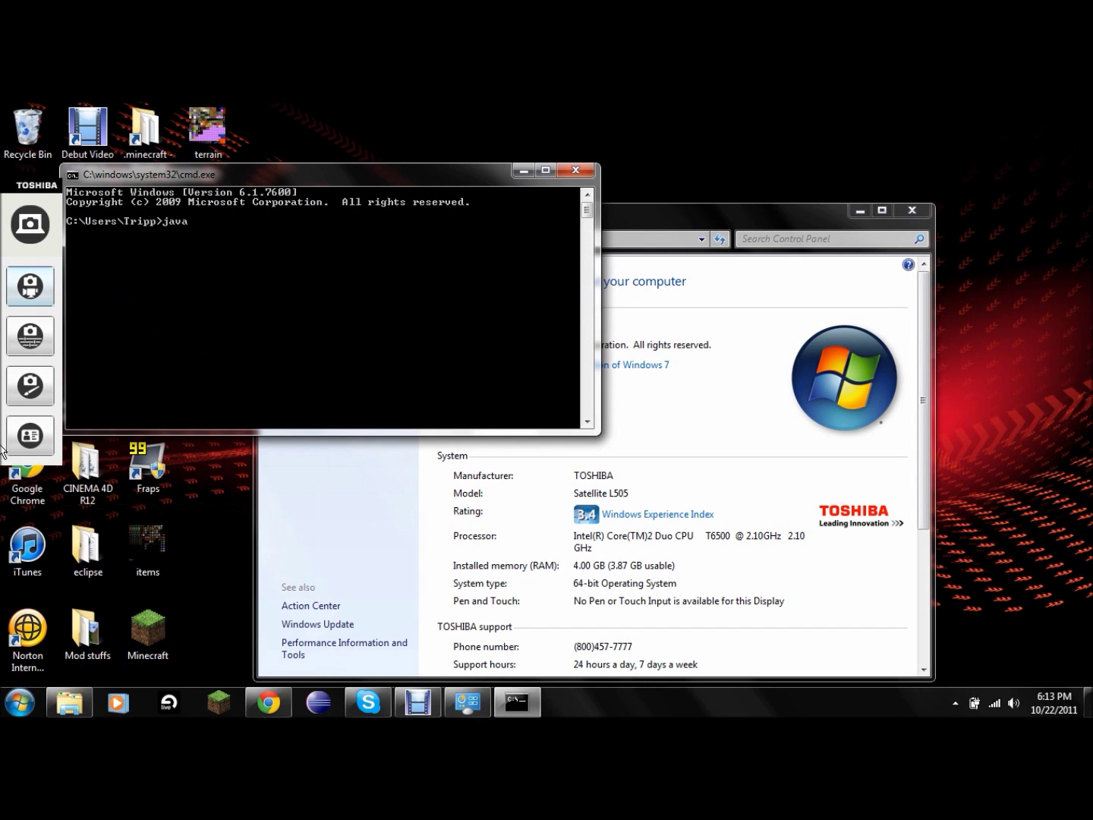
type("c")
key("Return")
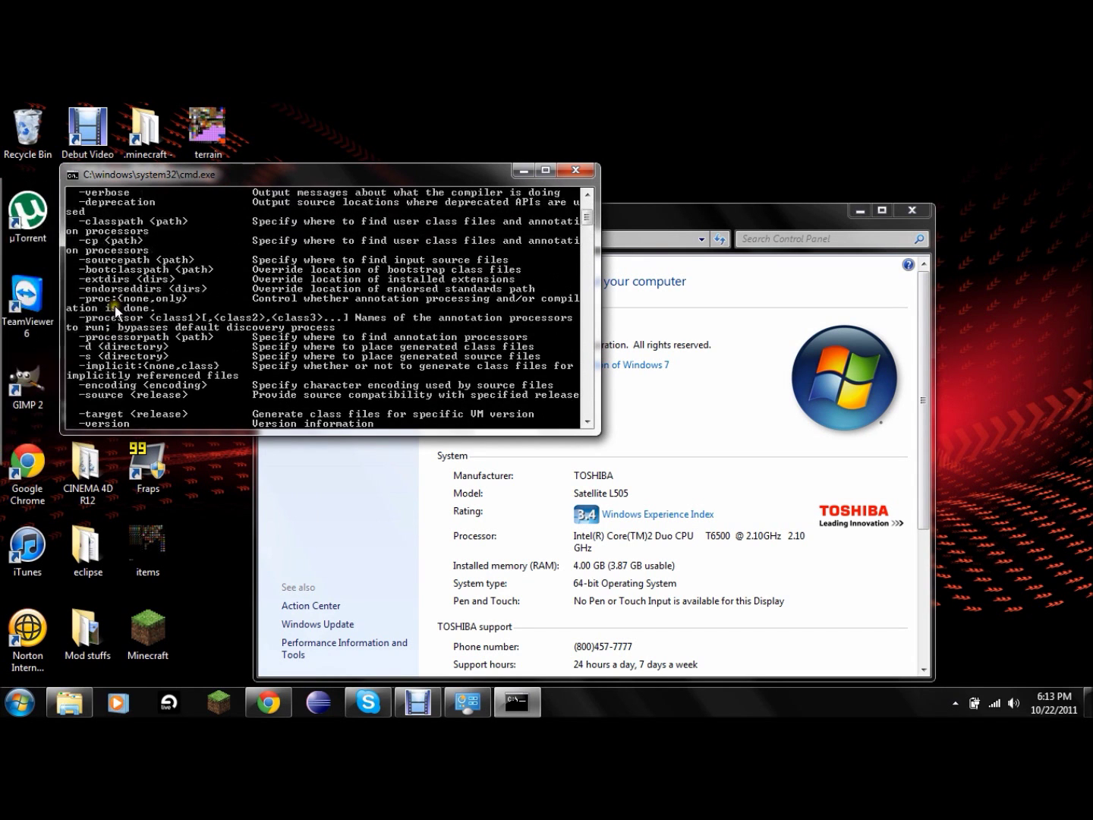
scroll(115, 306, "up", 4)
scroll(116, 309, "down", 7)
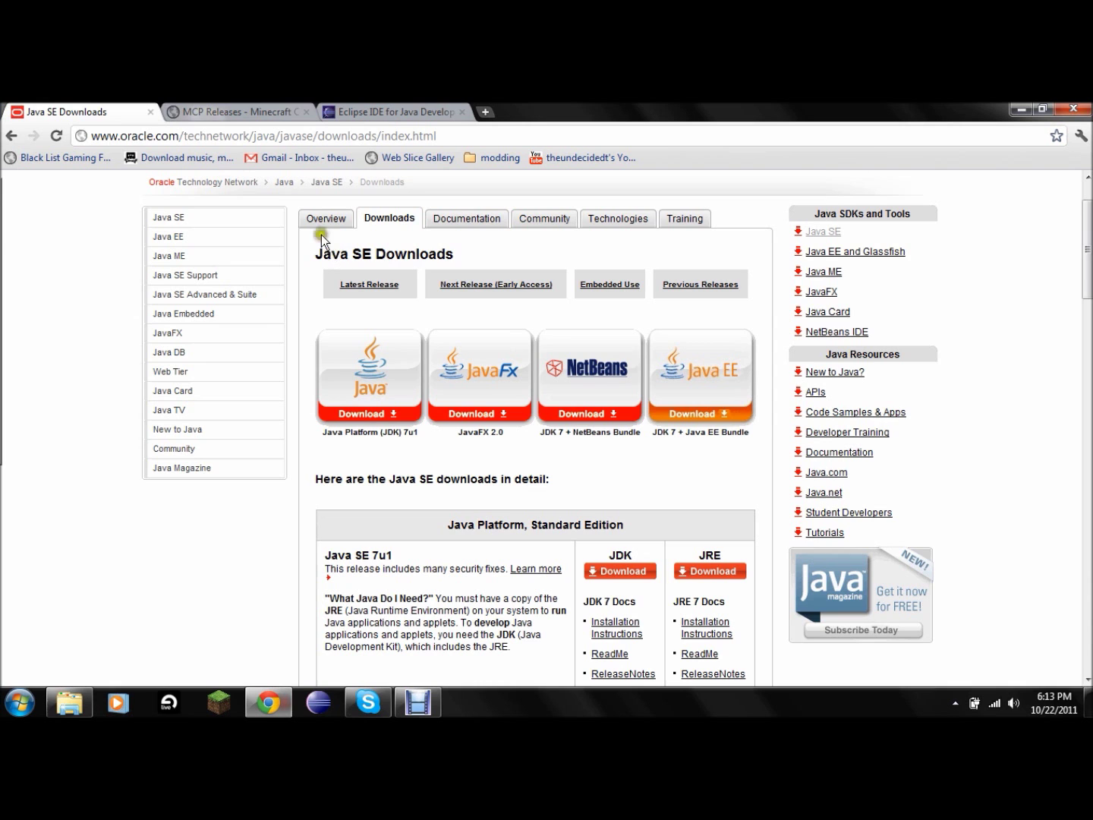
Download mcp44.zip from the MCP 4.4 mirror link on the MCP Releases page and open it.
left_click(219, 112)
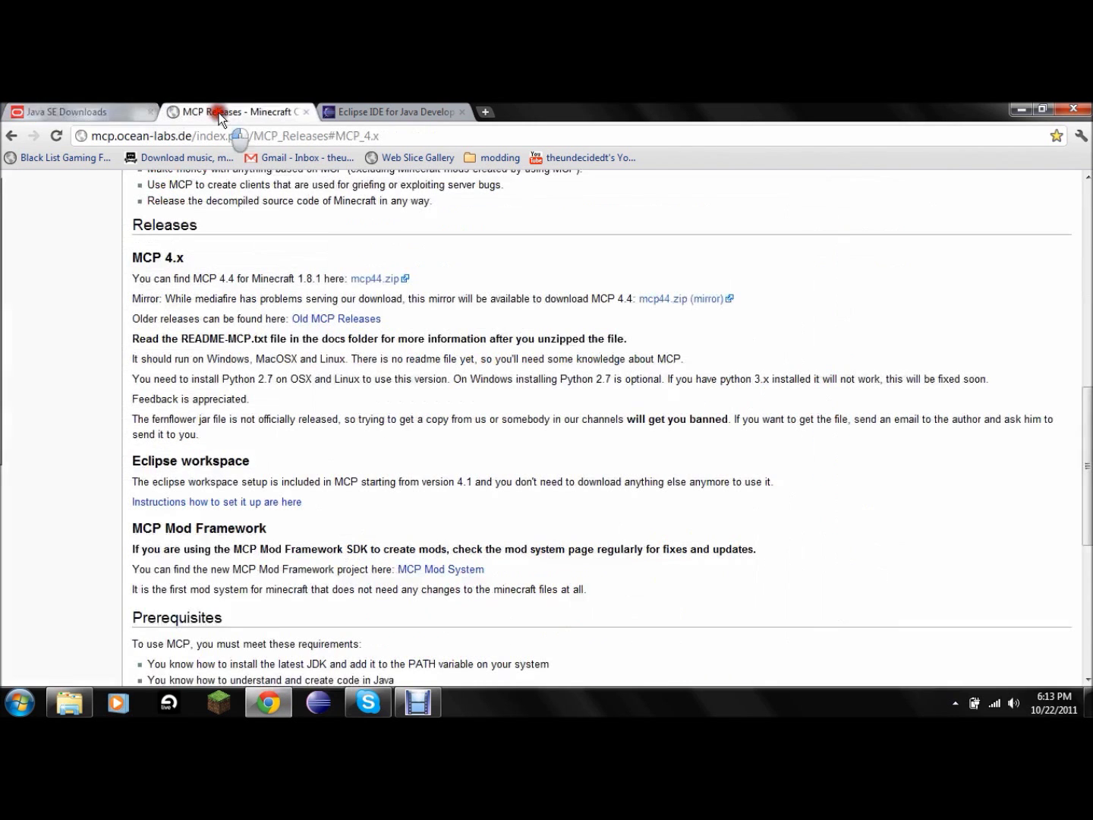
left_click(701, 304)
left_click(75, 666)
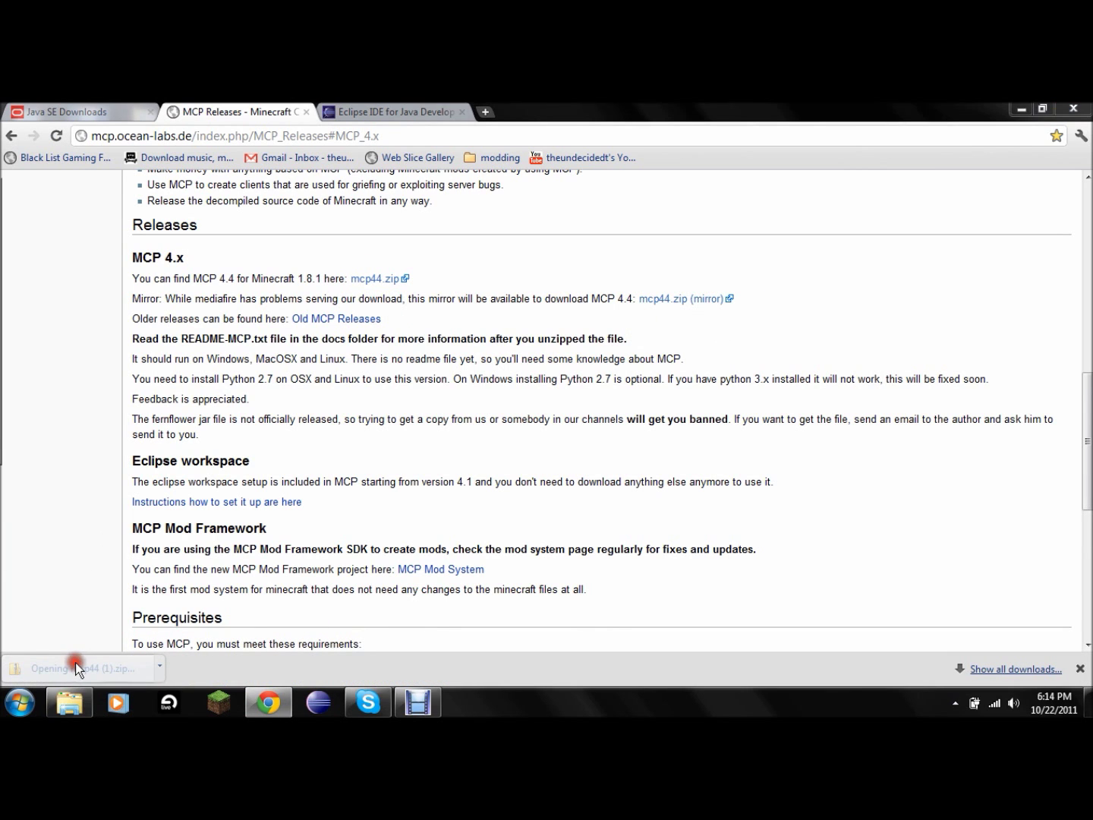
Select conf through updatenames in mcp44.zip, excluding the eight .sh scripts.
left_click(546, 215)
scroll(638, 358, "down", 1)
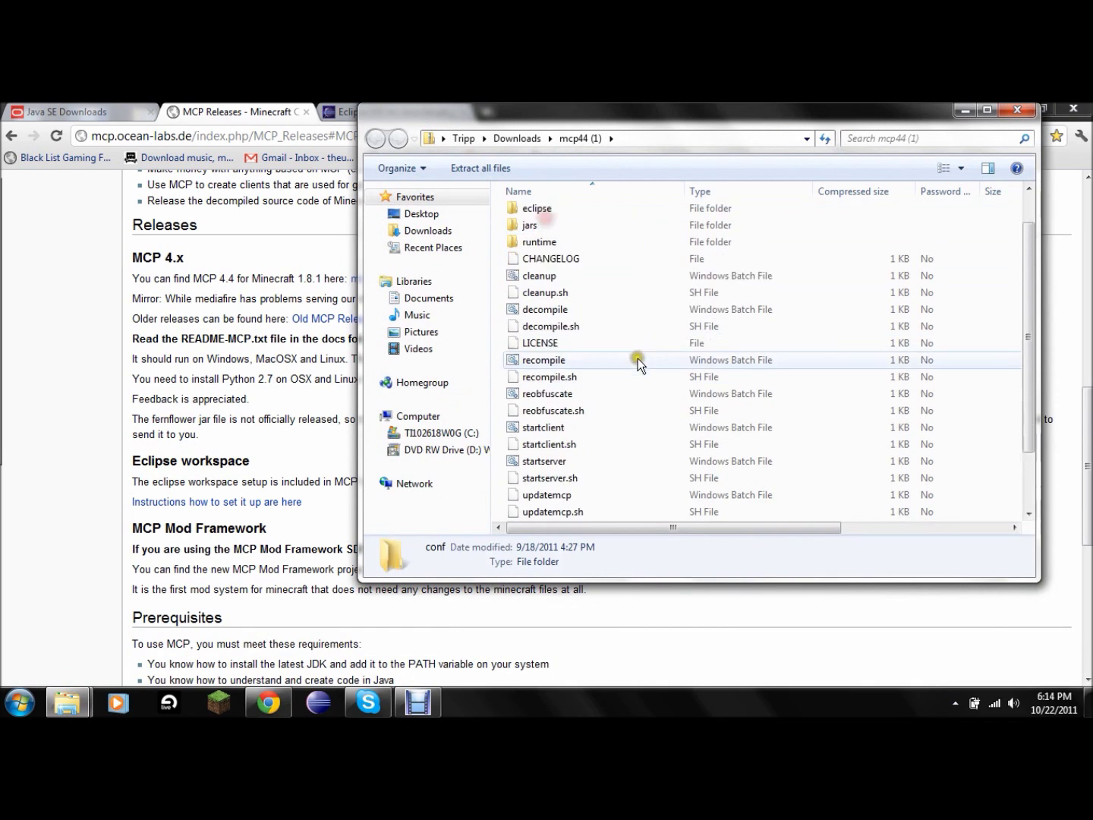
scroll(639, 358, "down", 1)
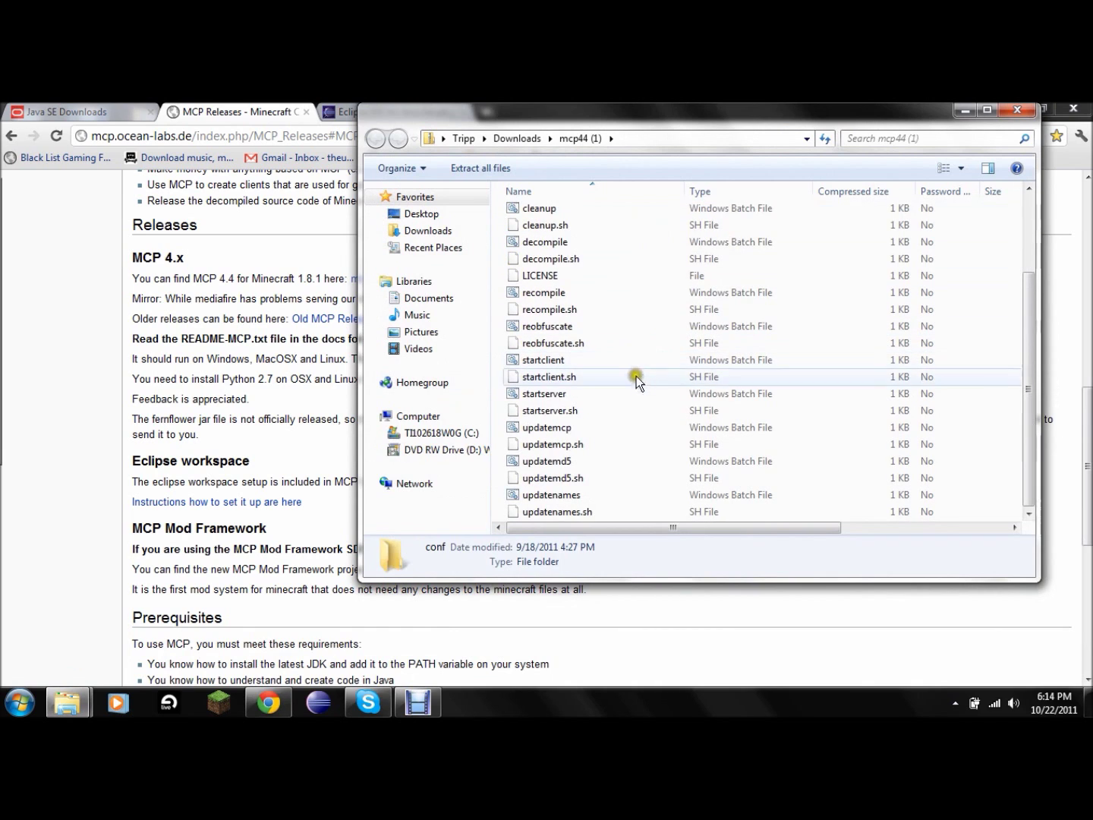
left_click(585, 497, "shift")
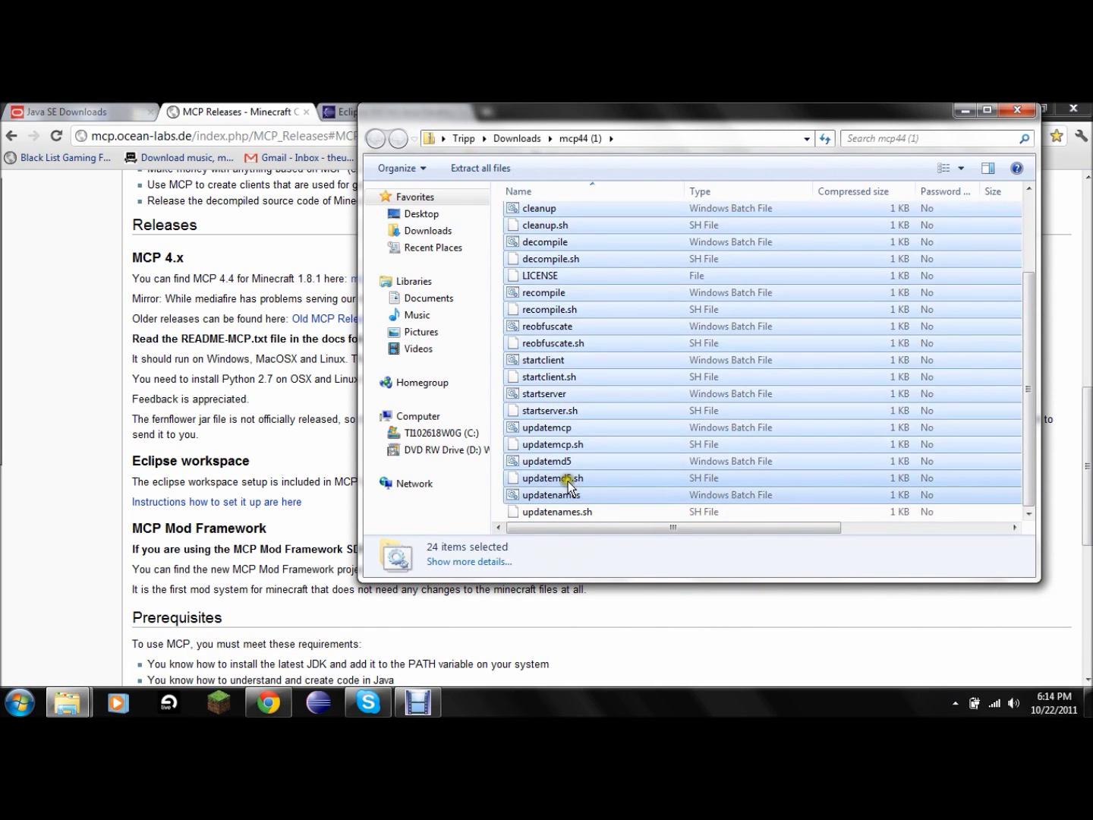
left_click(568, 478, "ctrl")
left_click(575, 445, "ctrl")
left_click(565, 411, "ctrl")
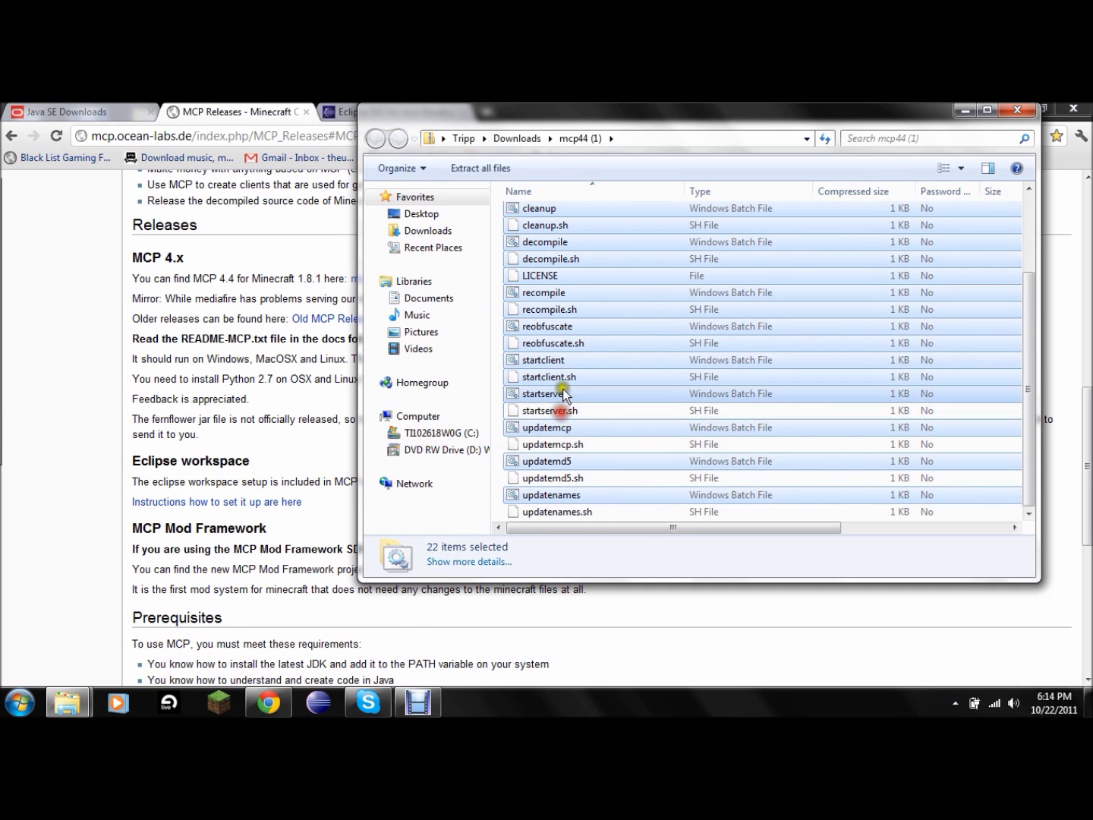
left_click(562, 377, "ctrl")
left_click(571, 344, "ctrl")
left_click(563, 309, "ctrl")
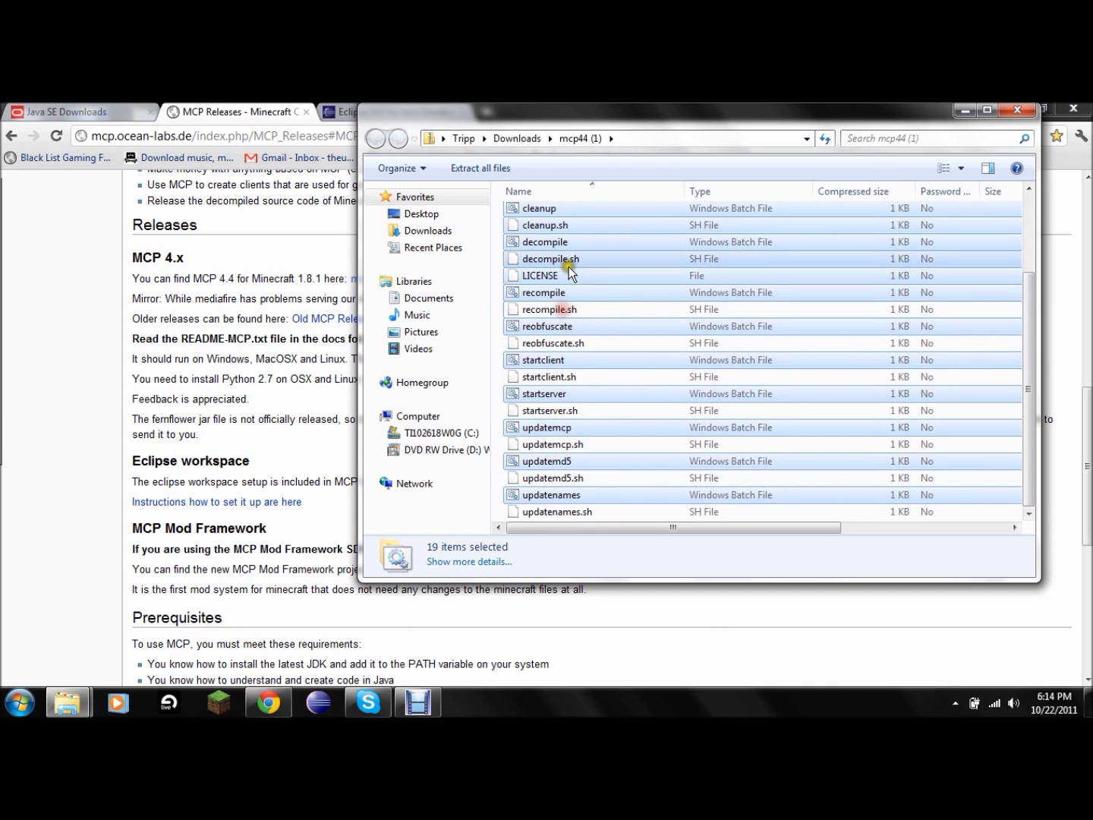
left_click(571, 259, "ctrl")
left_click(583, 228, "ctrl")
scroll(594, 250, "up", 2)
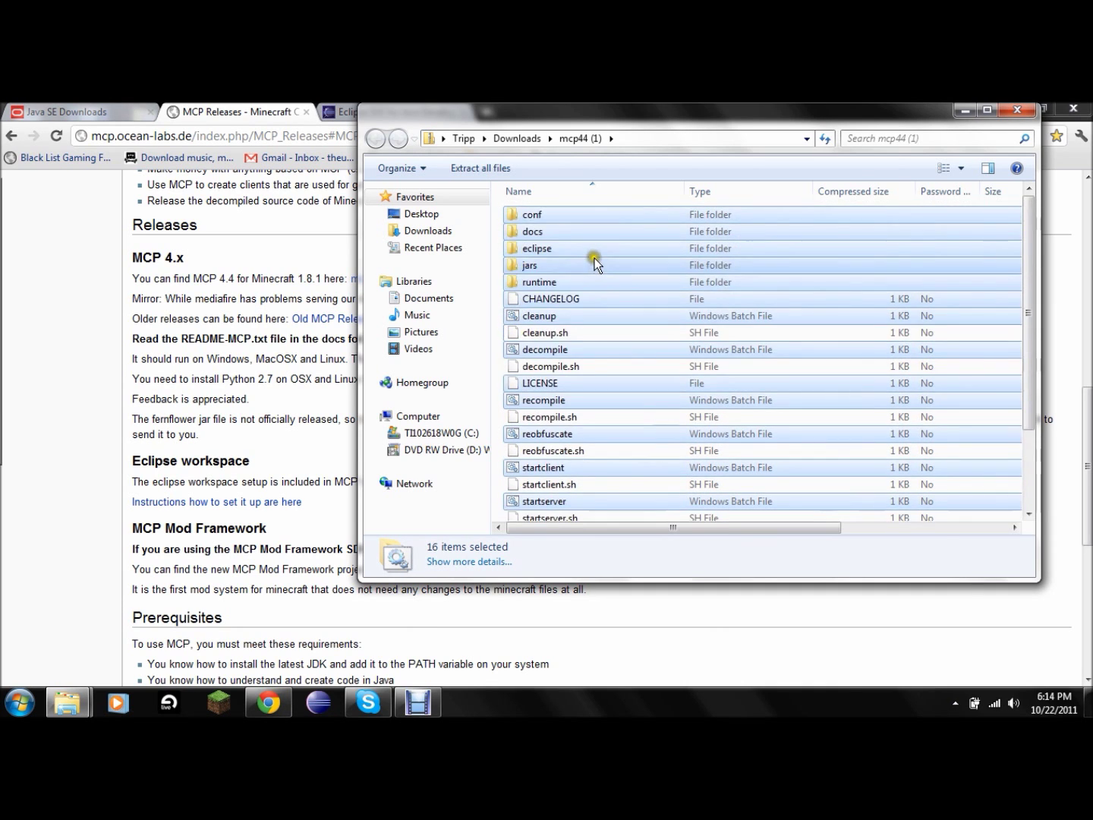
scroll(597, 263, "down", 2)
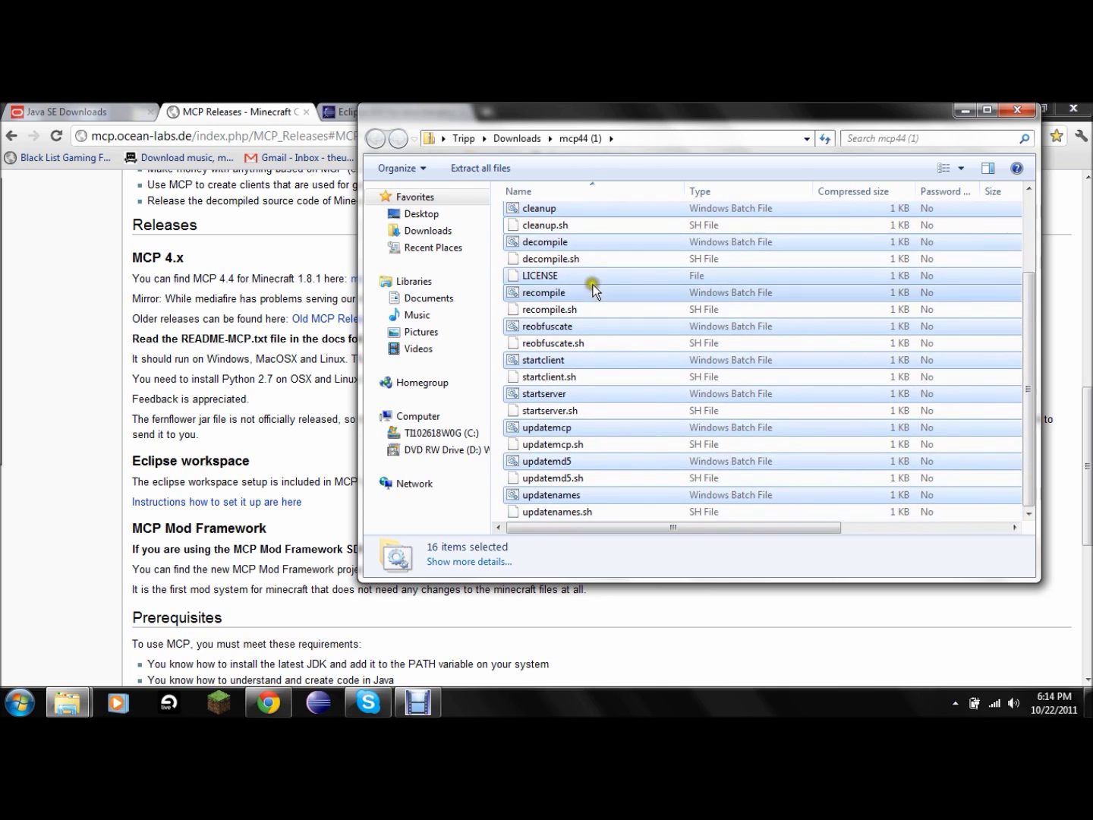
Copy the 16 selected items and show the desktop.
right_click(588, 328)
left_click(632, 380)
key("super+d")
right_click(401, 385)
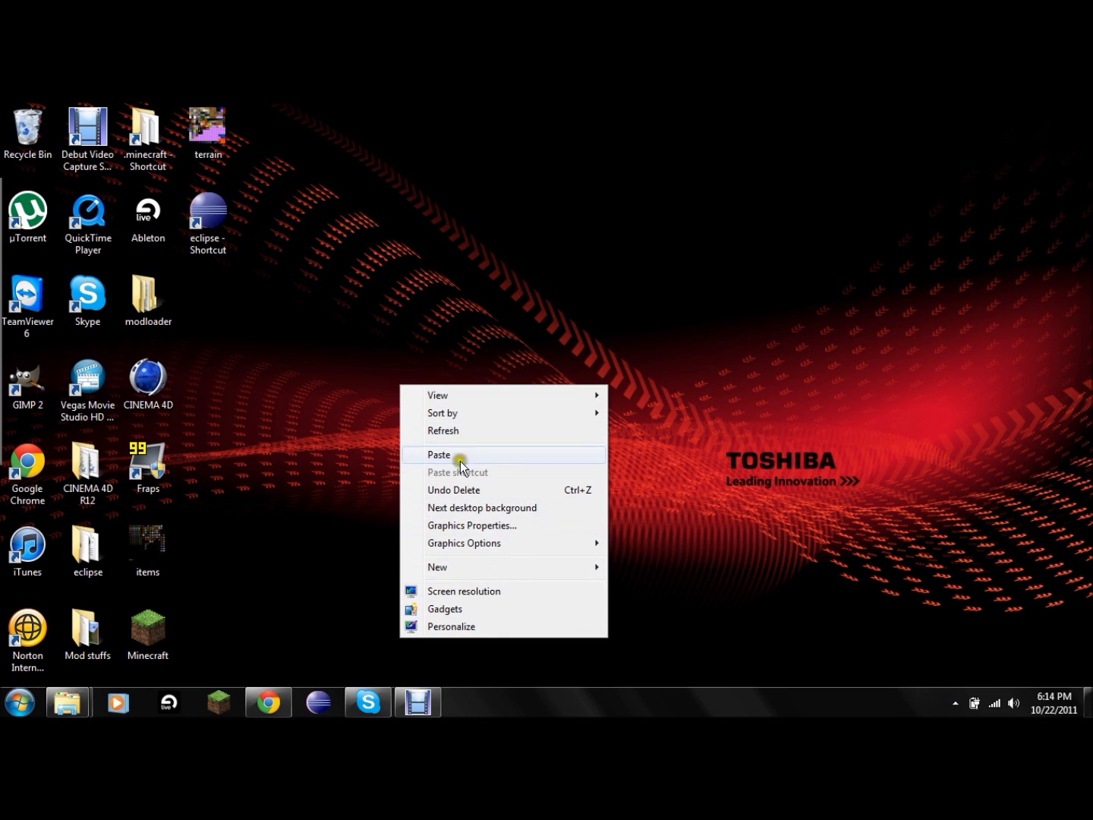
Create a new desktop folder named MCP and place it beside the modloader folder.
mouse_move(436, 568)
left_click(645, 385)
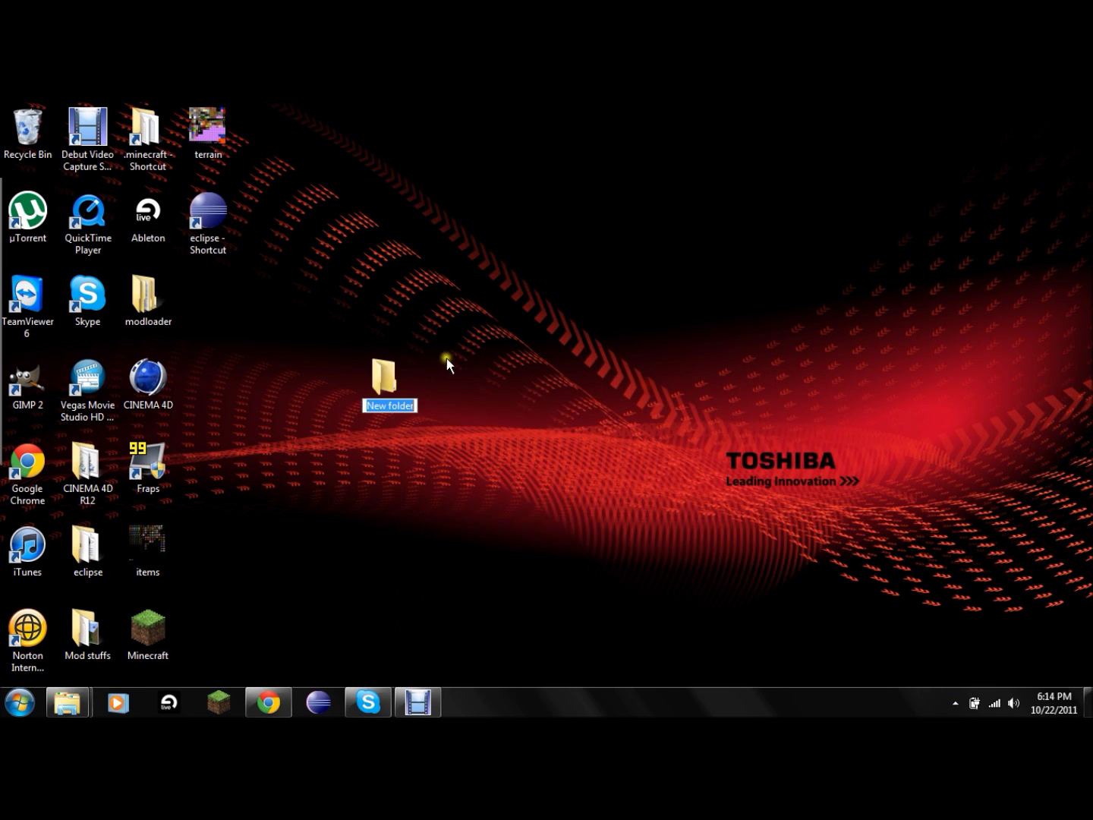
type("MCP")
left_click(465, 364)
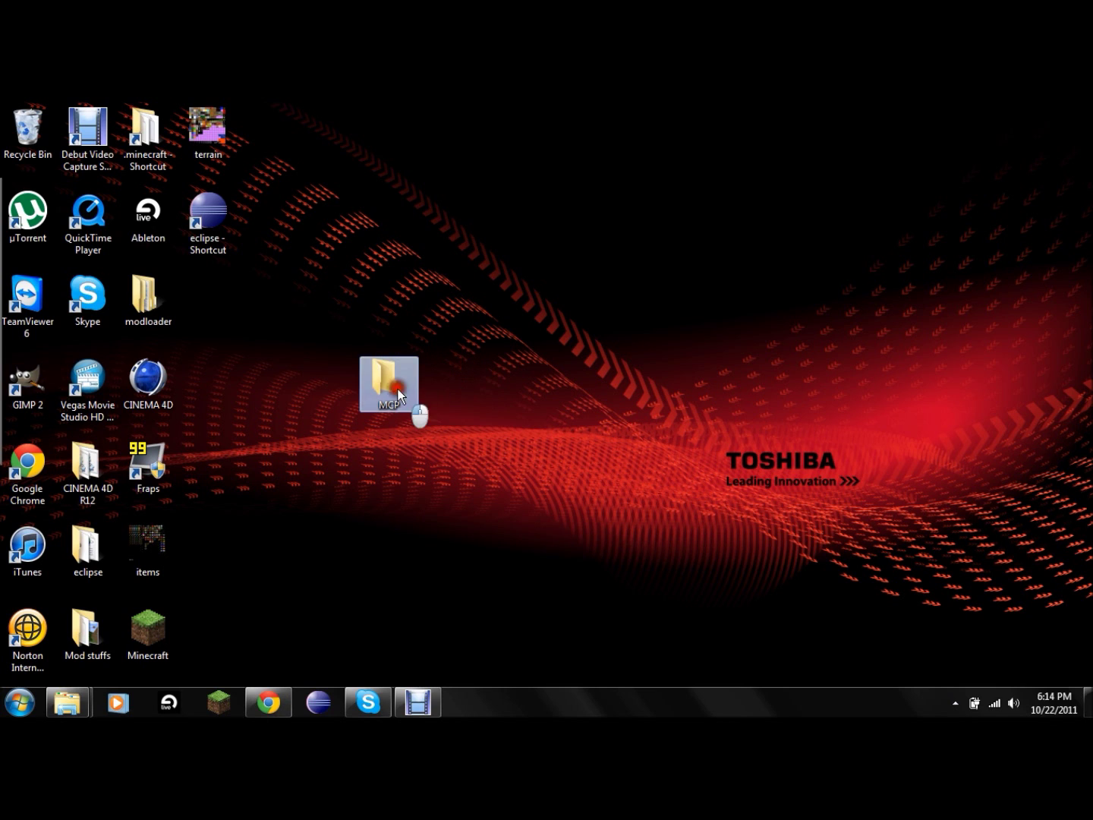
left_click_drag(229, 307, 180, 311)
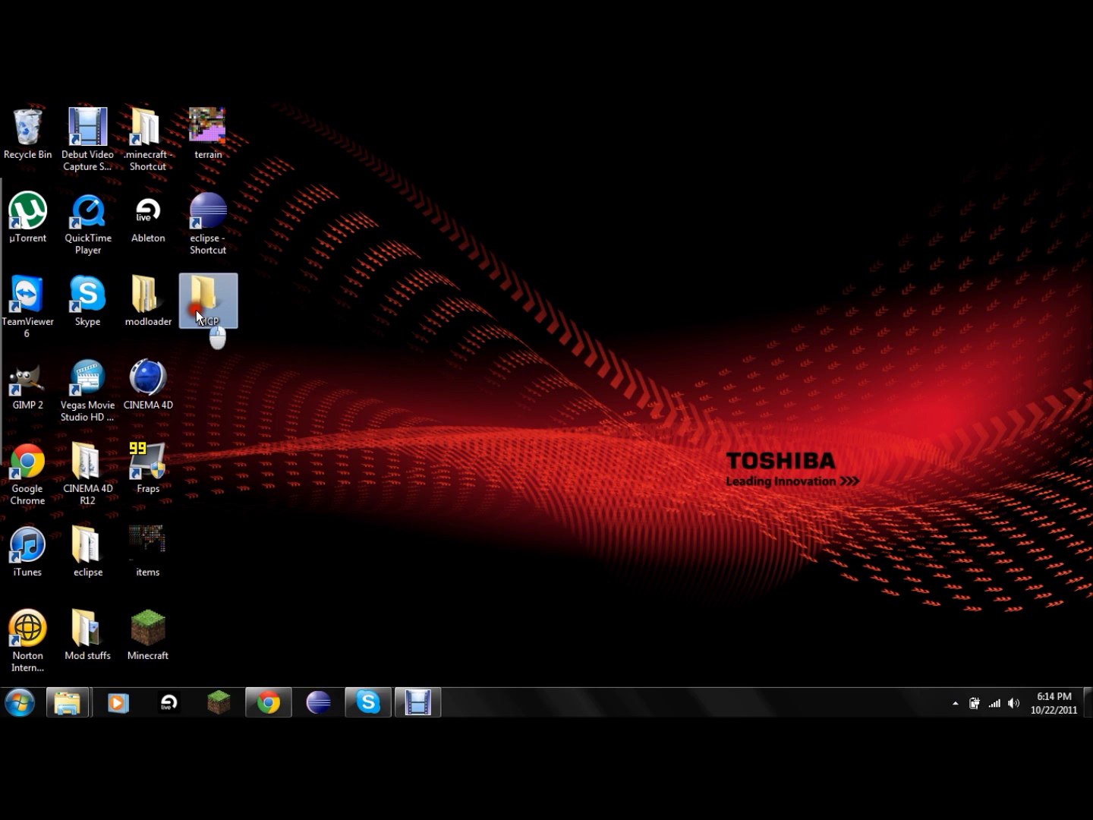
Paste the copied mcp44 files into the empty MCP folder.
double_click(212, 318)
right_click(611, 267)
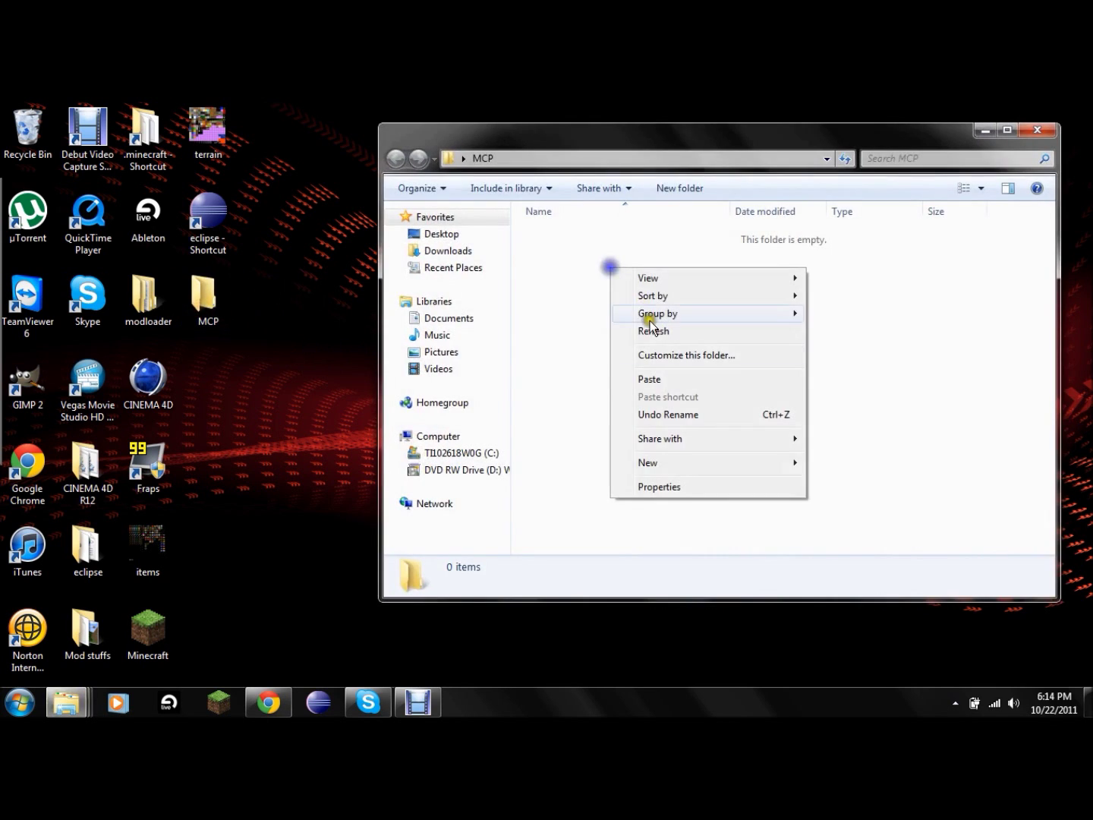
left_click(650, 379)
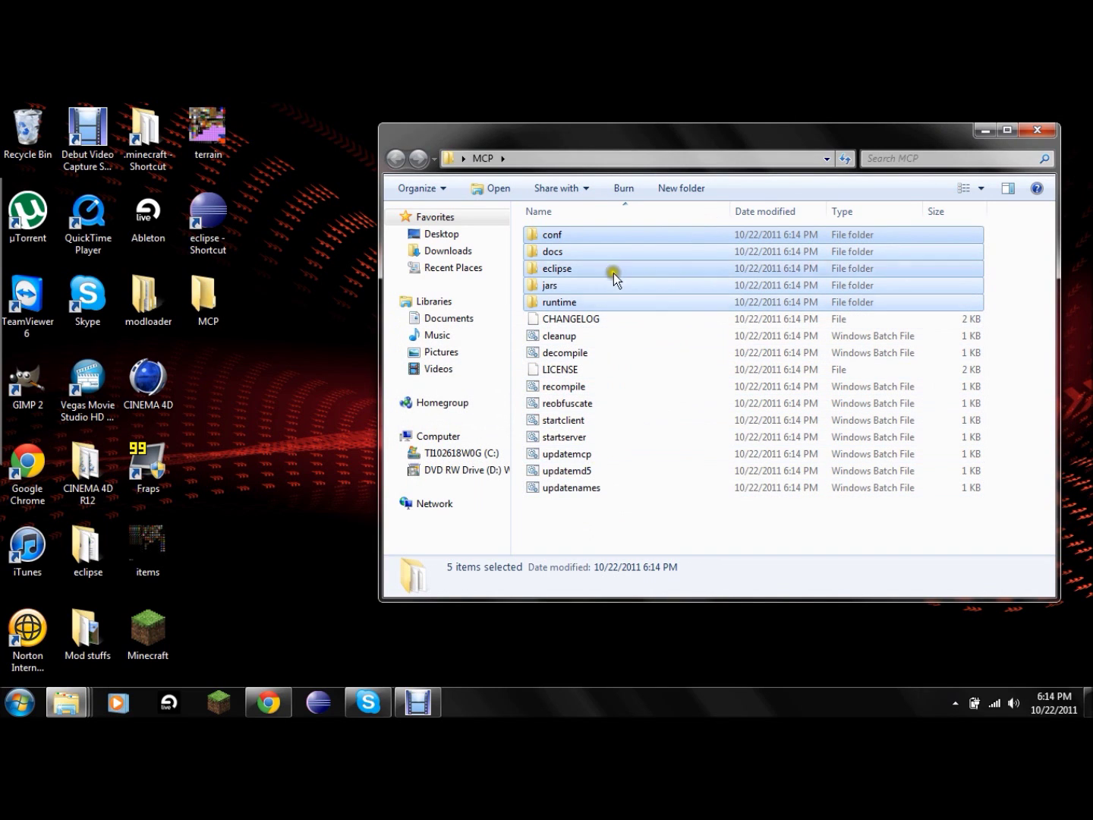
left_click(20, 704)
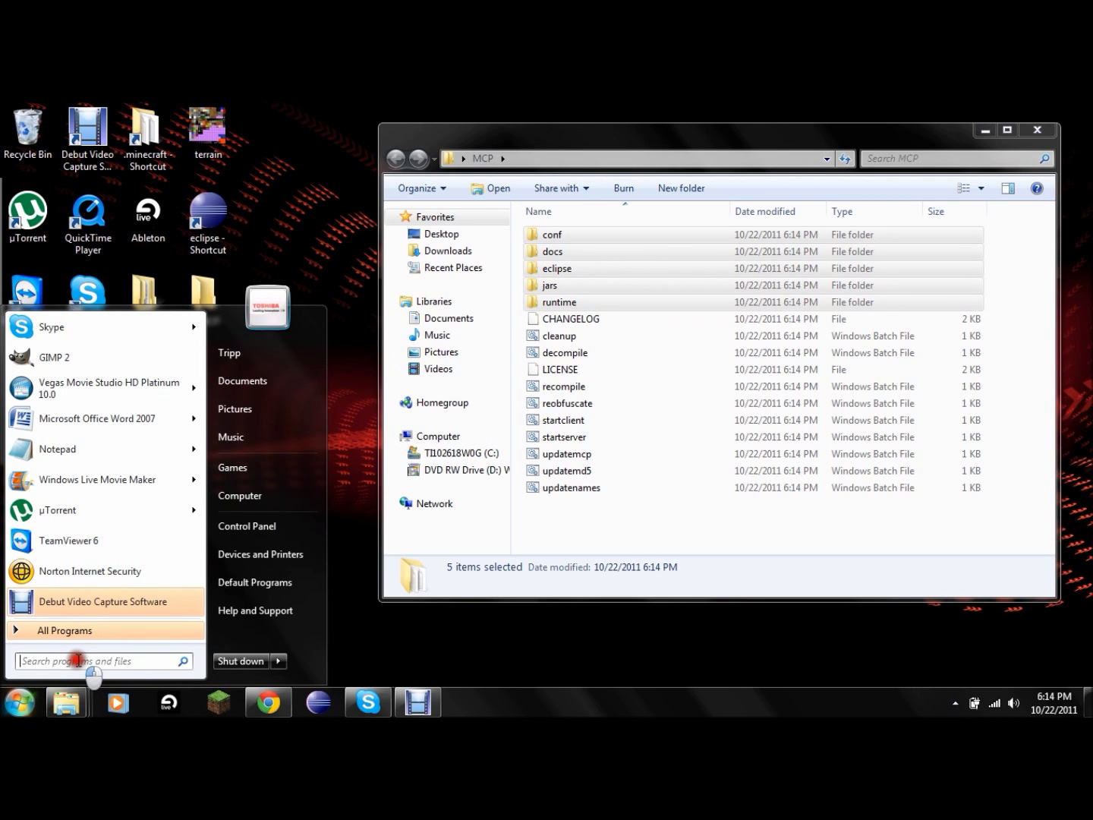
Copy the bin folder from %appdata%\.minecraft.
type("%appdata%")
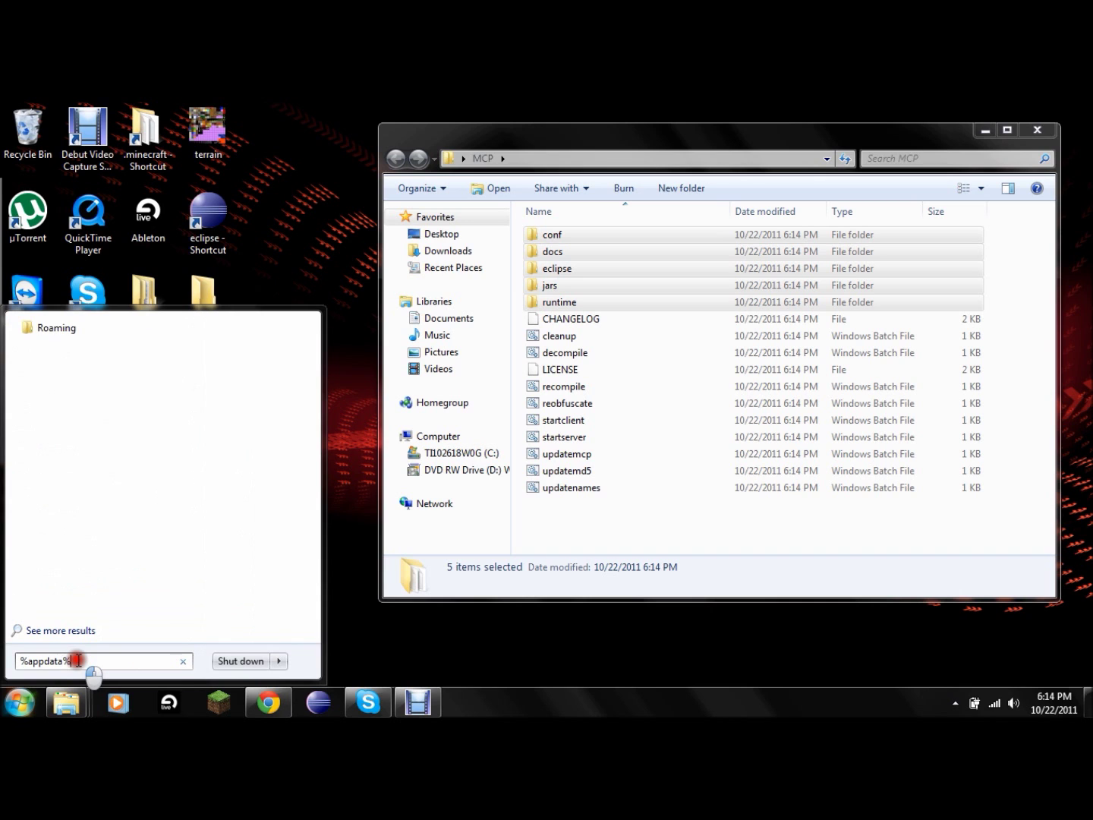
key("Return")
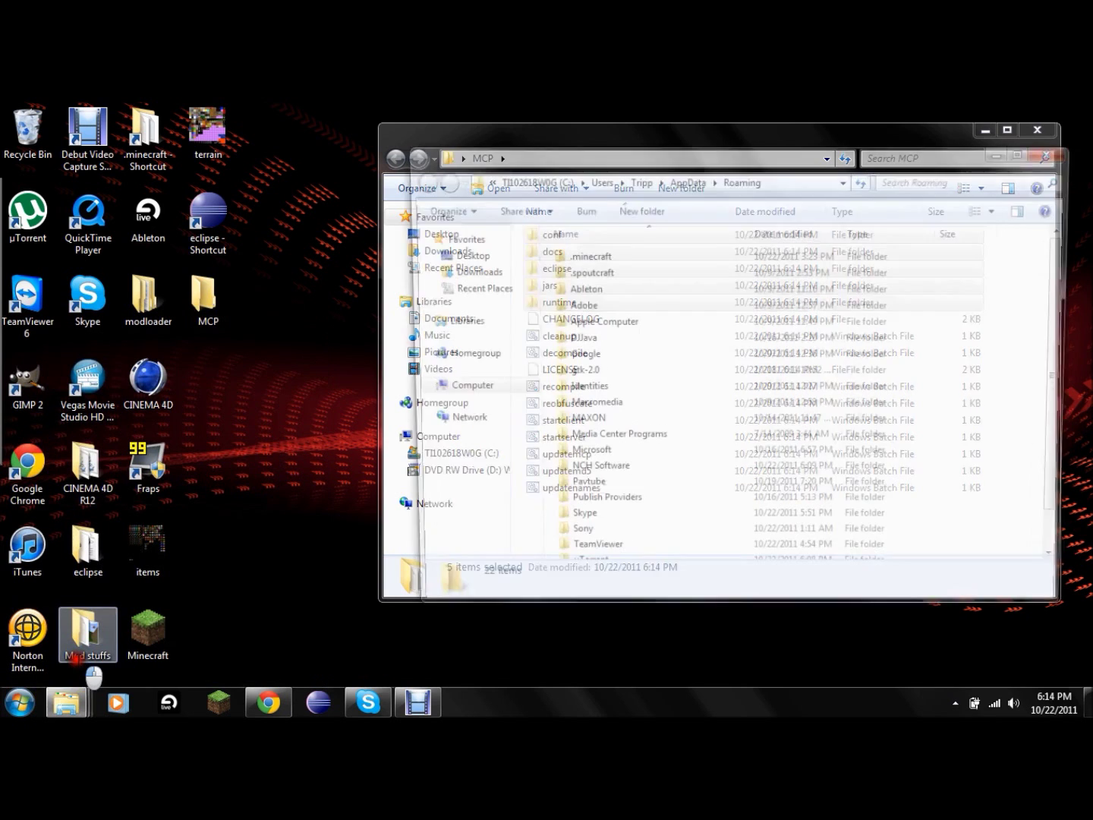
double_click(576, 254)
left_click(571, 255)
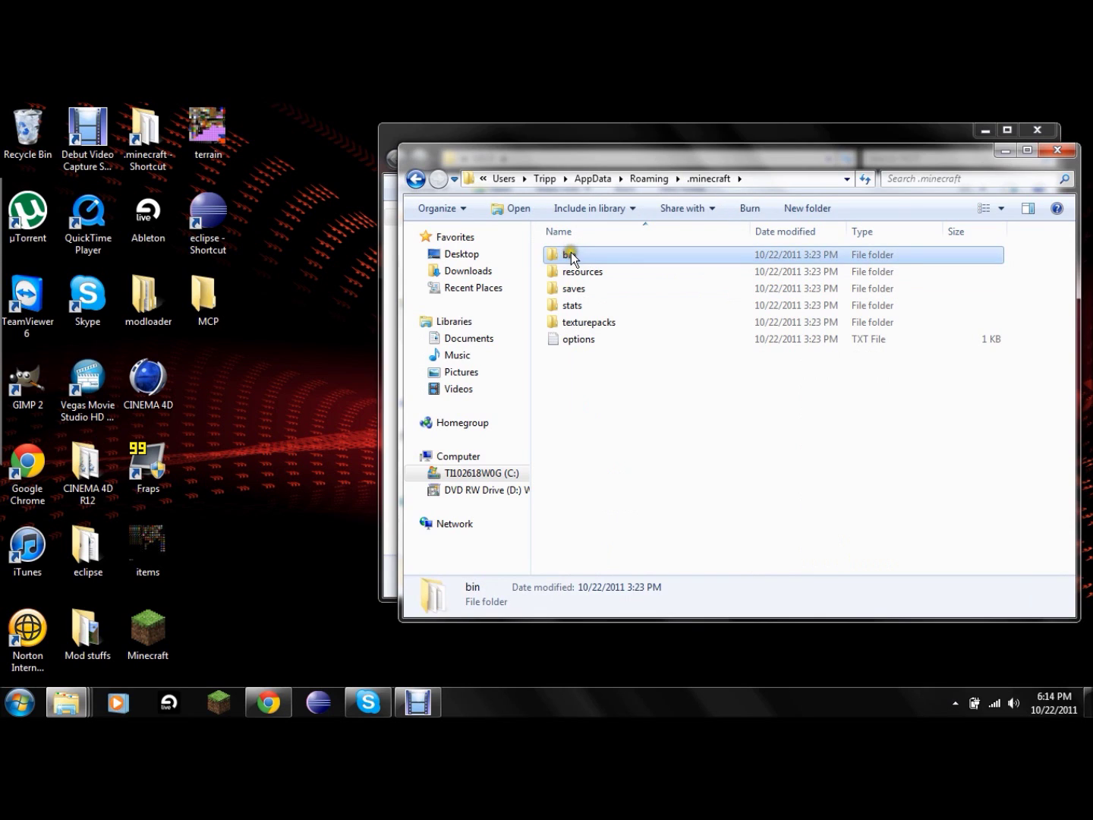
right_click(573, 254)
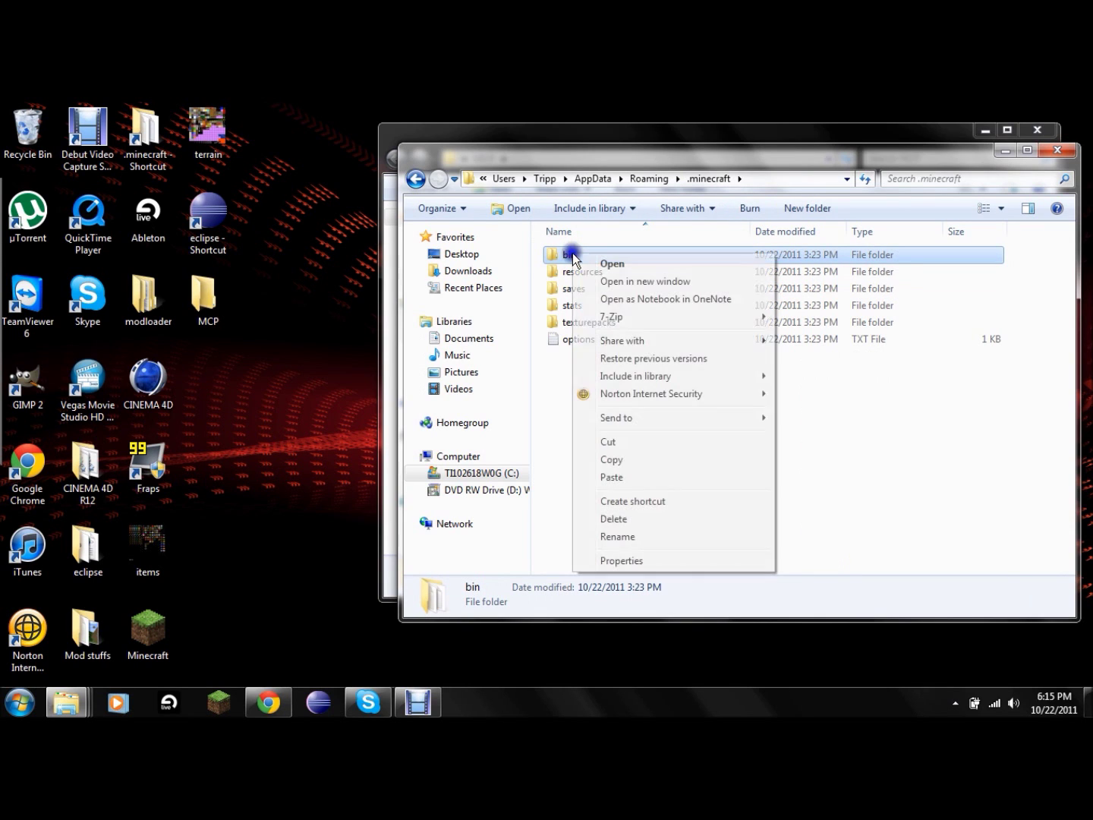
left_click(615, 459)
Paste the bin folder into MCP's jars folder.
left_click(545, 129)
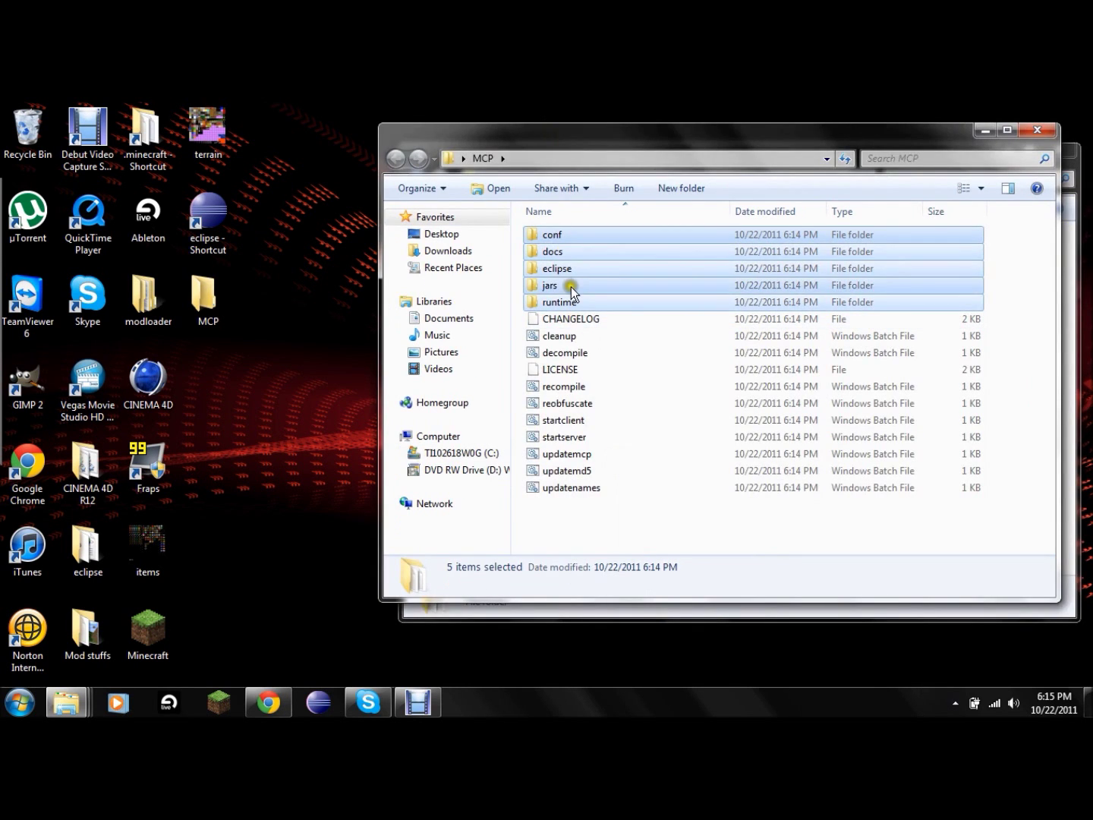
double_click(568, 285)
right_click(587, 311)
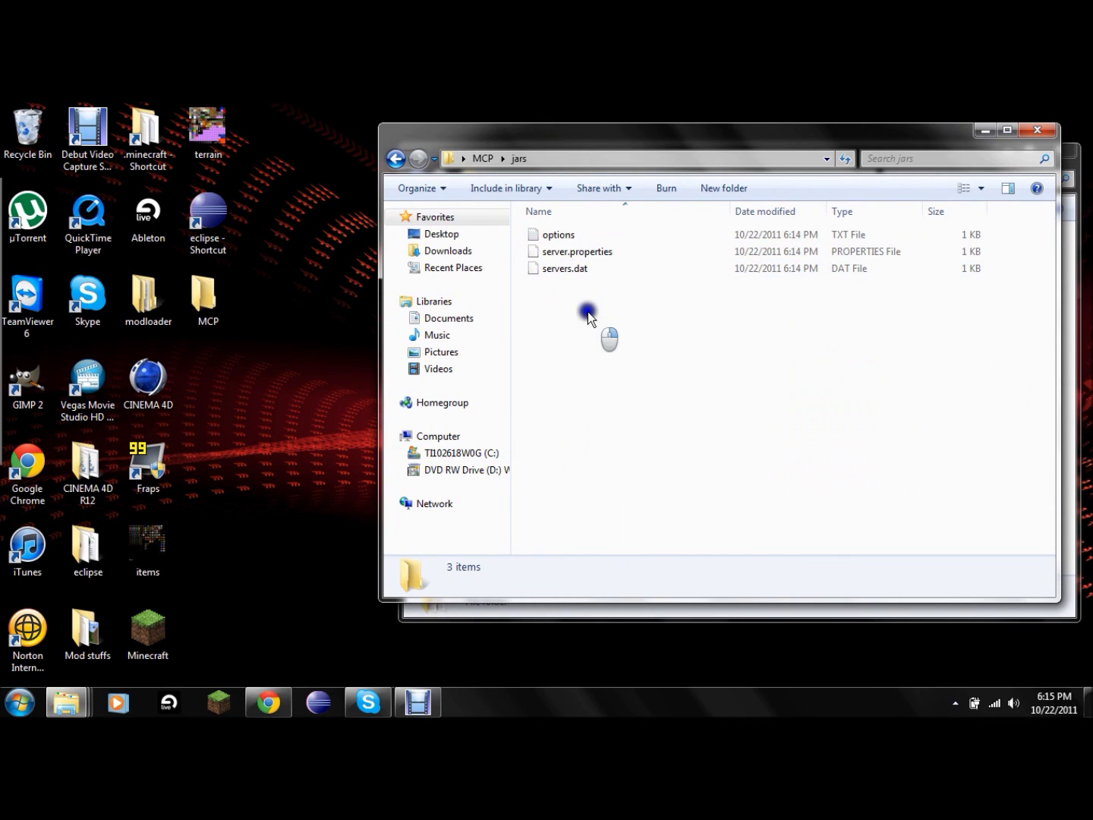
left_click(632, 422)
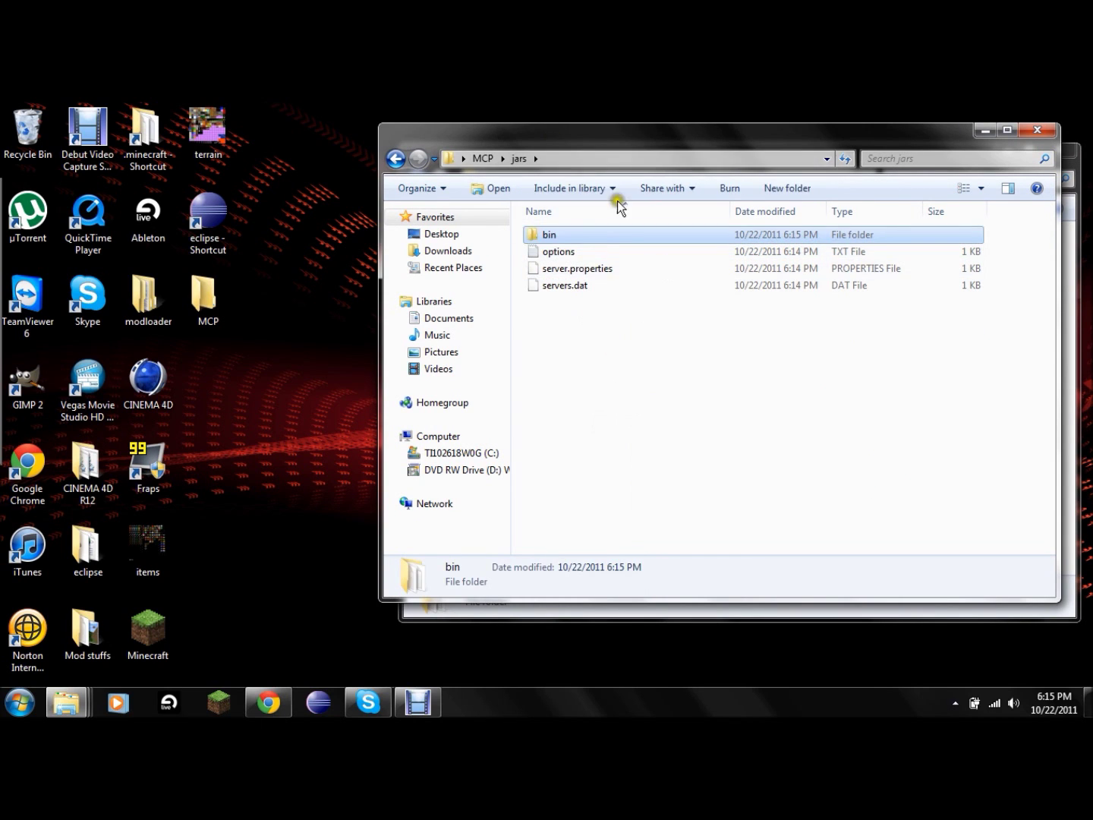
left_click(562, 235)
Open jars\bin\minecraft.jar in 7-Zip and delete its META-INF folder.
double_click(562, 235)
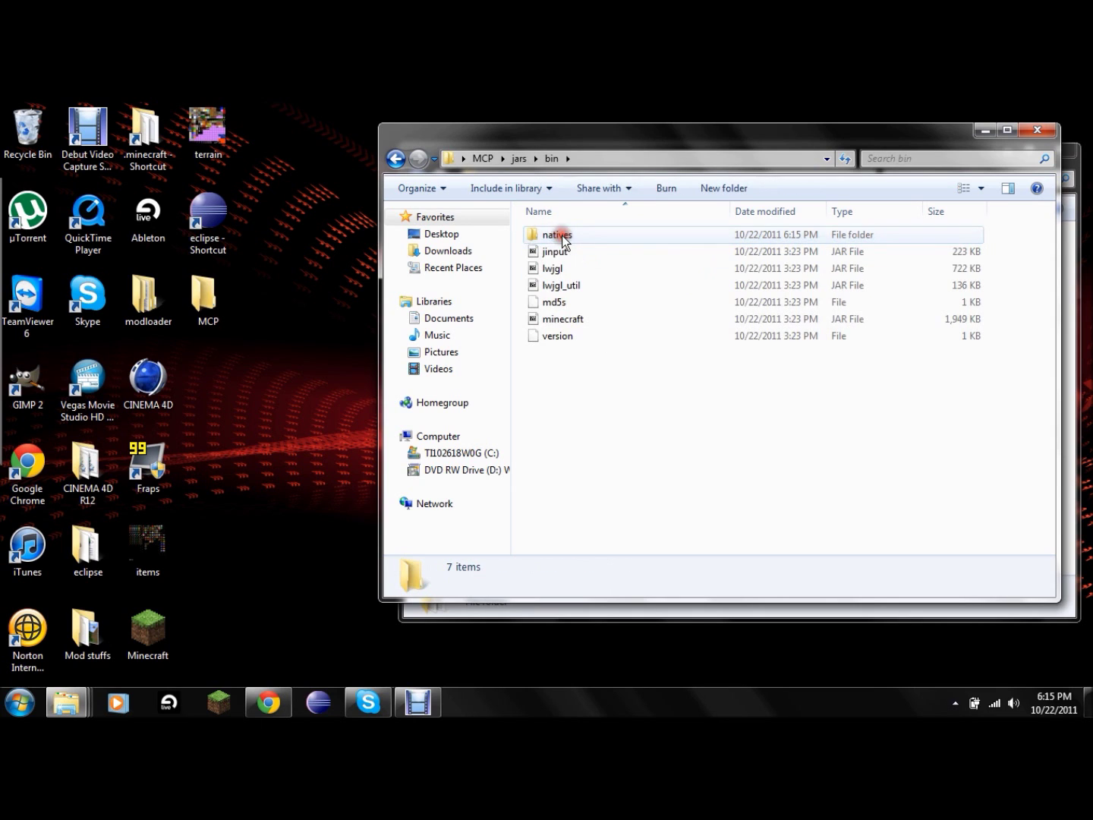
right_click(571, 324)
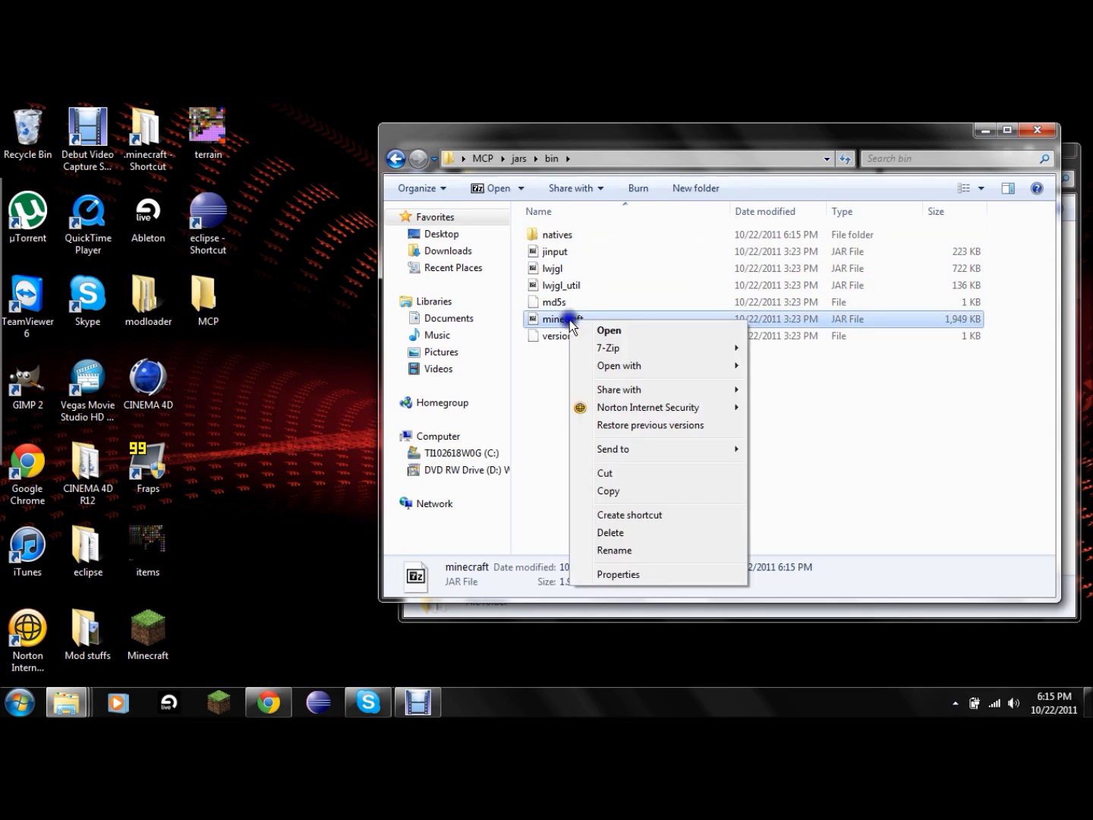
mouse_move(649, 352)
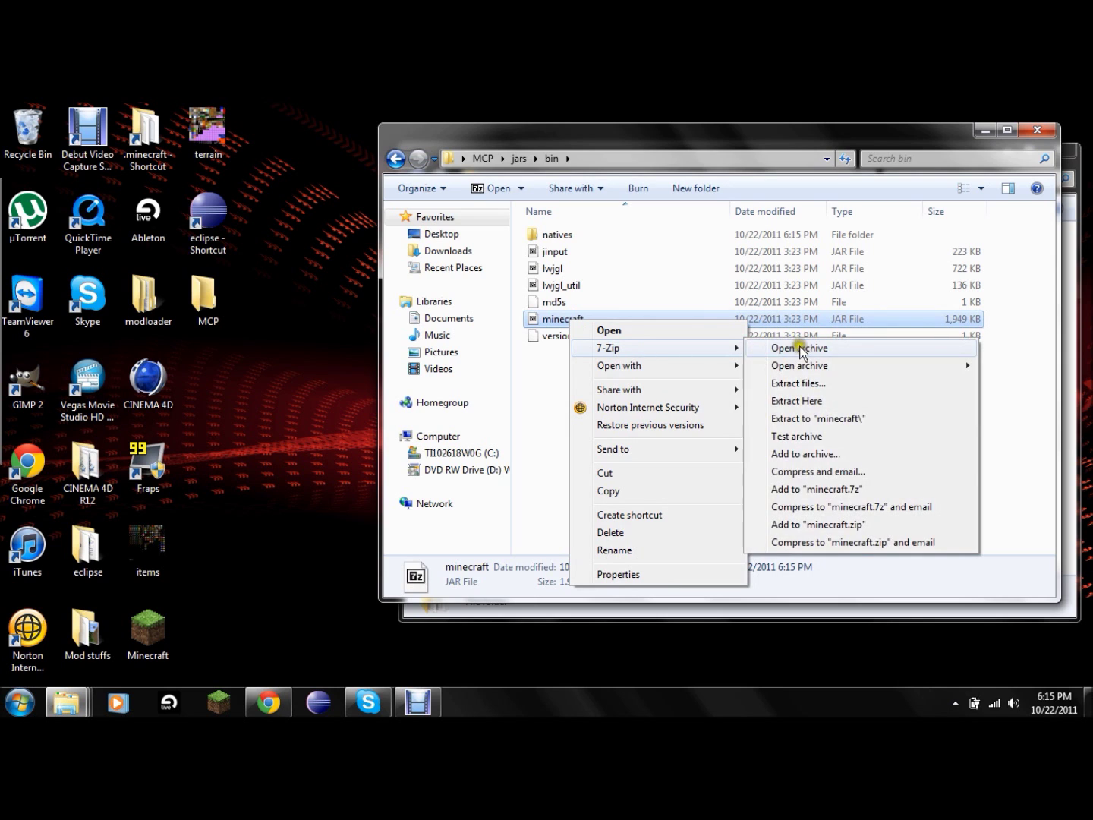
left_click(795, 348)
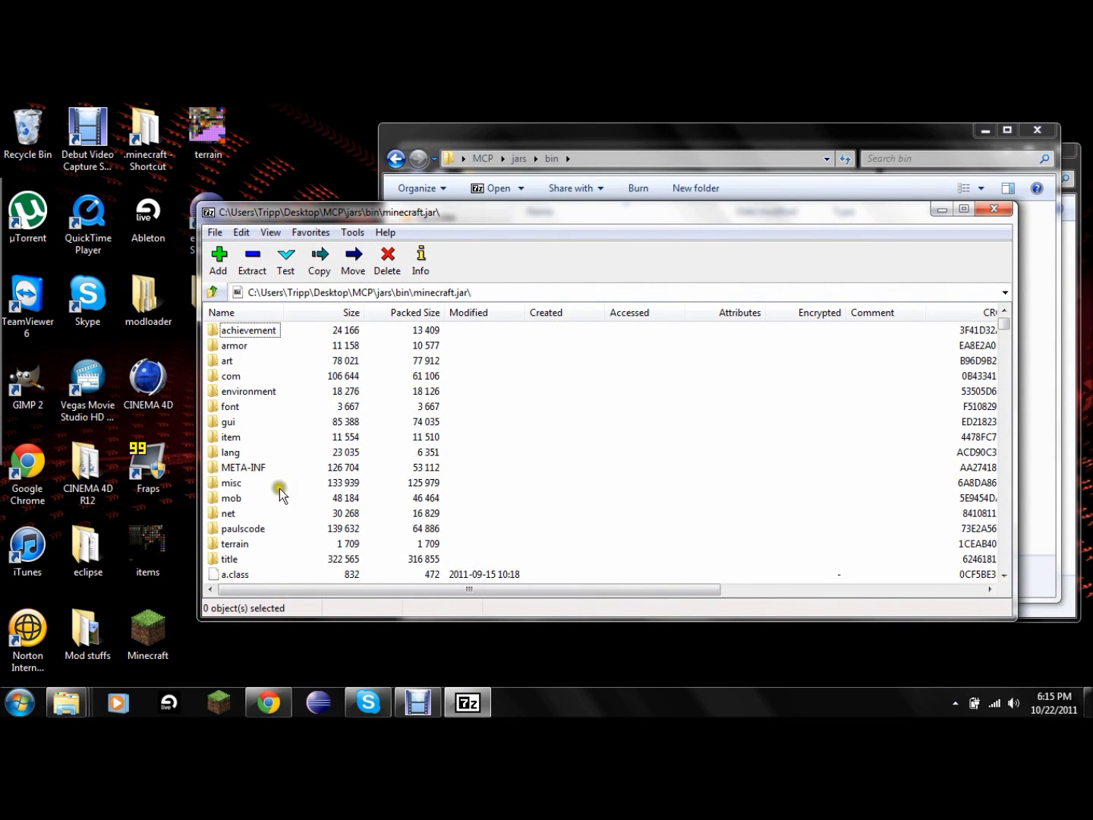
left_click(253, 470)
right_click(252, 468)
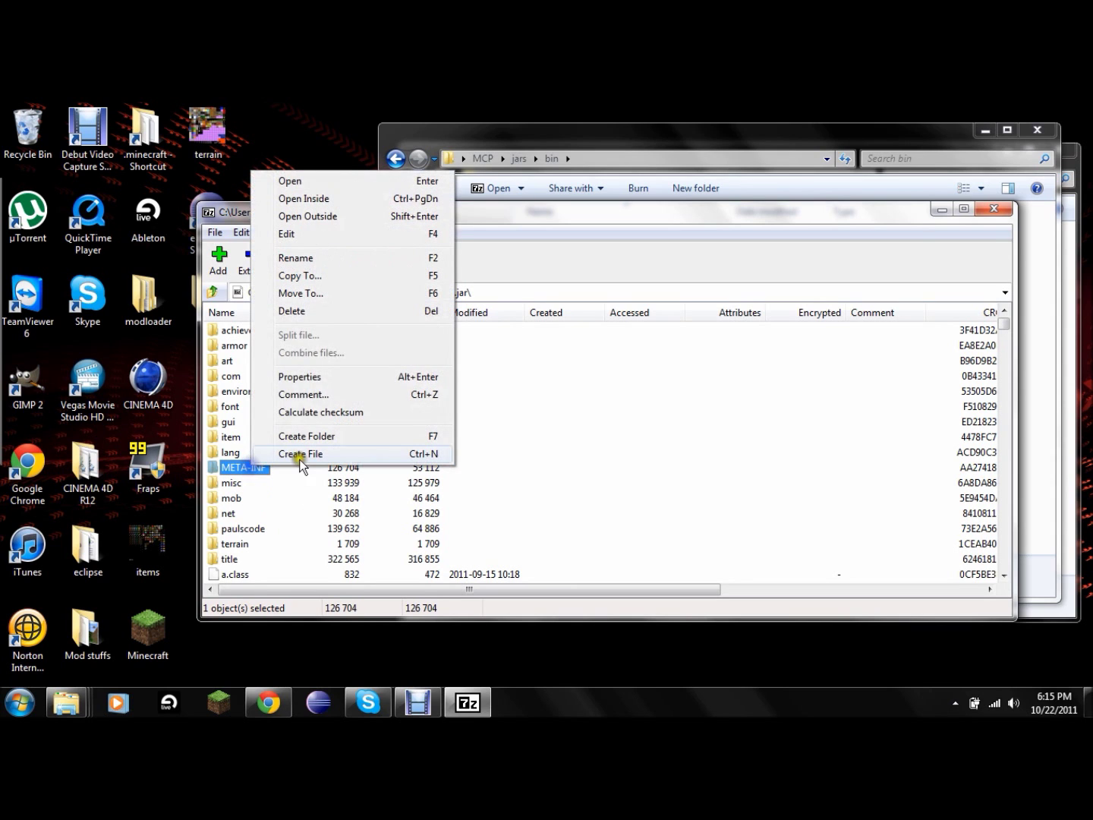
left_click(304, 311)
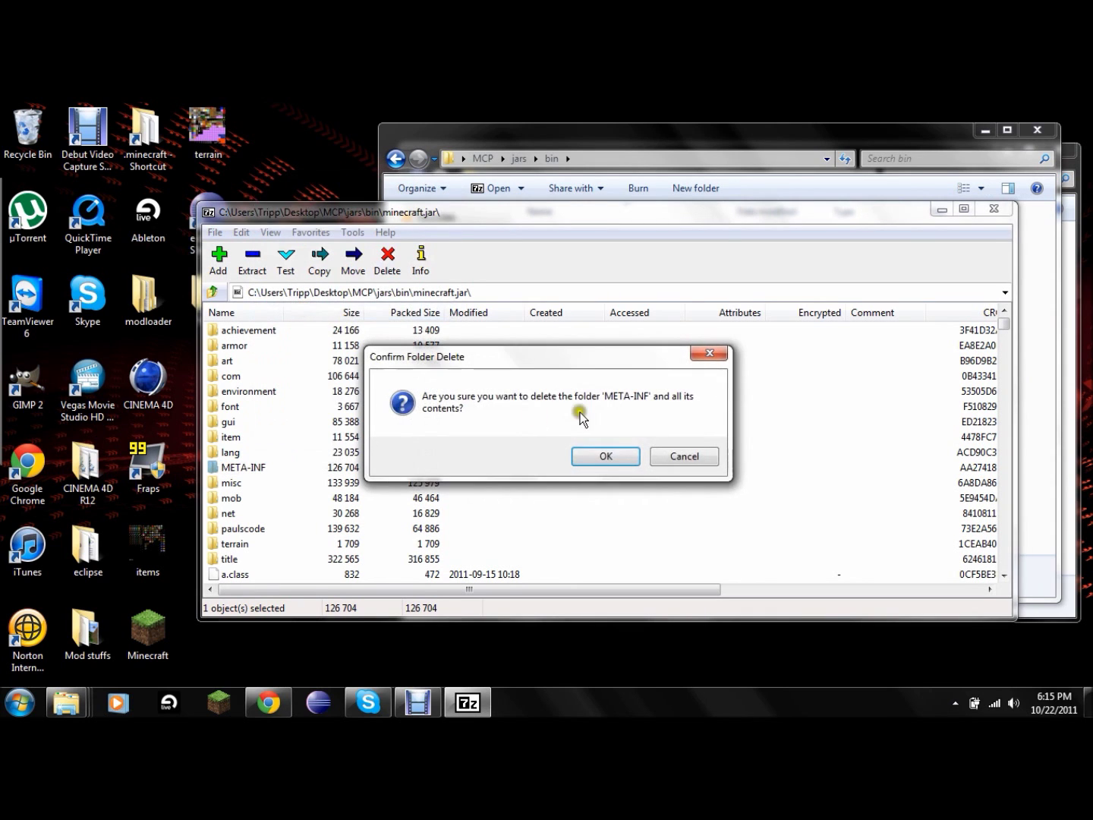
left_click(594, 457)
Copy the 15 ModLoader 1.8 class files into minecraft.jar, then close the modloader window.
double_click(148, 298)
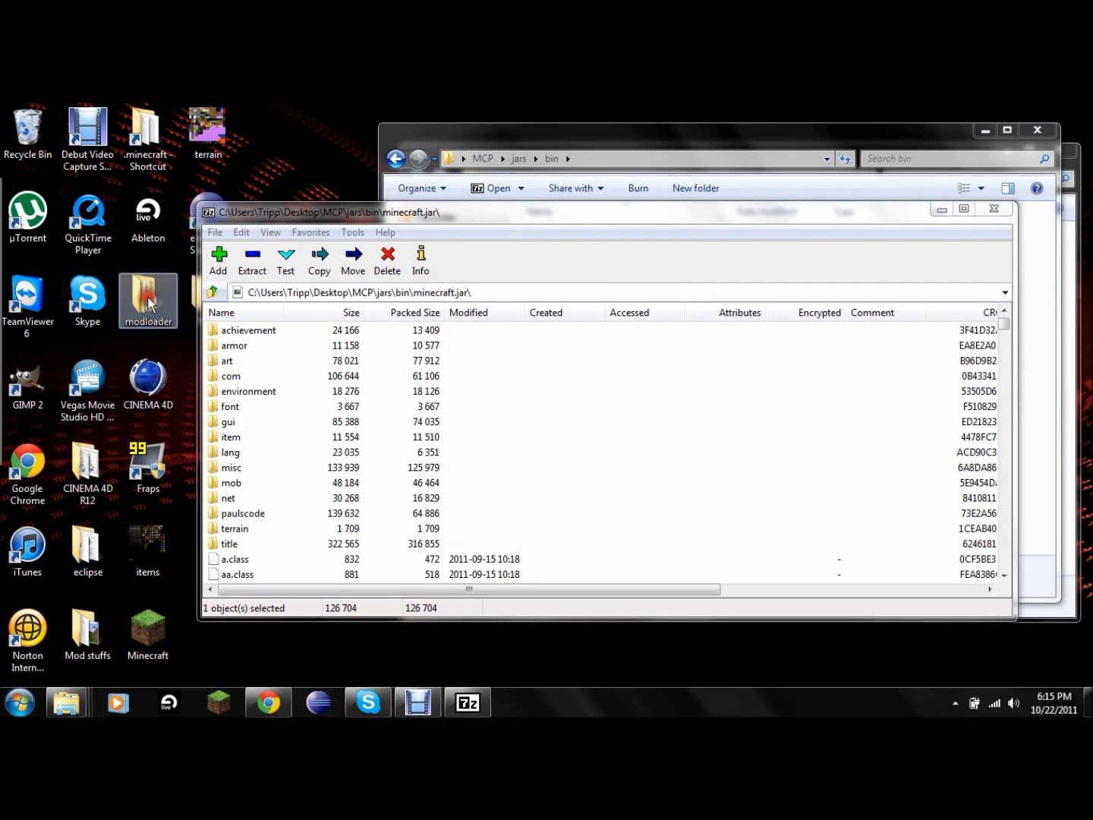
double_click(157, 216)
left_click(174, 216)
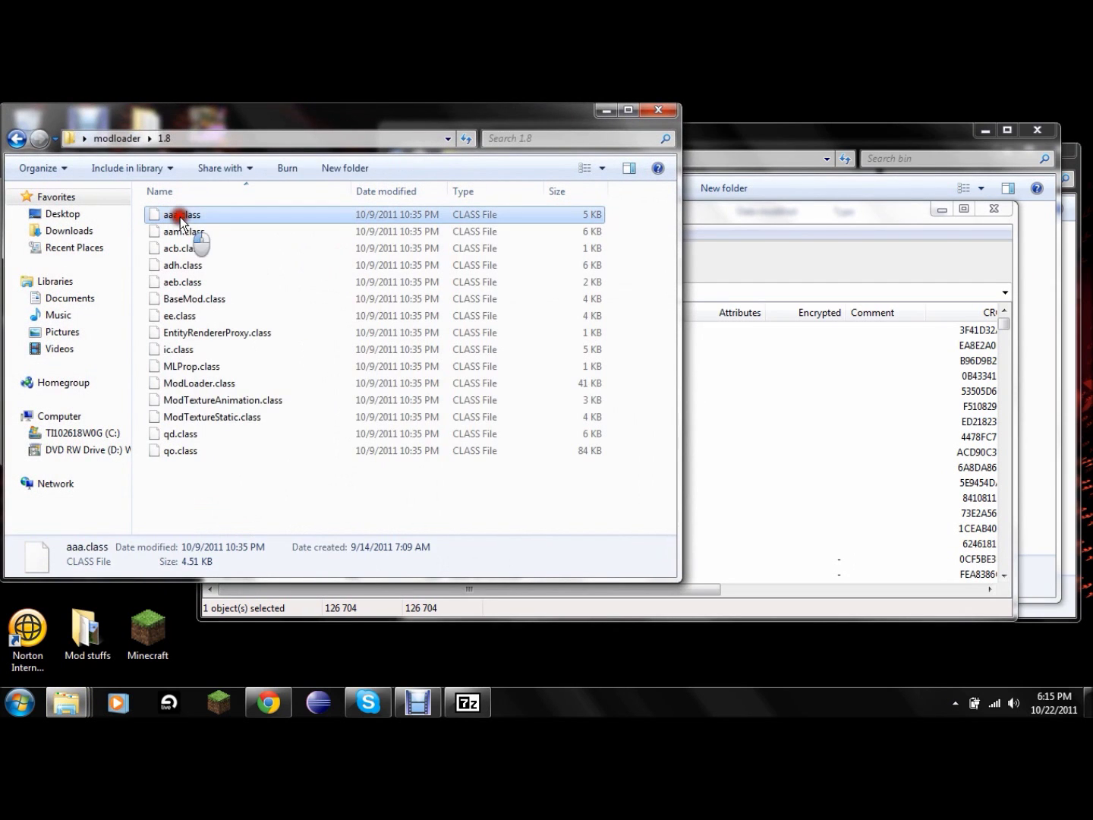
left_click(188, 459, "shift")
left_click_drag(225, 311, 761, 510)
left_click(509, 456)
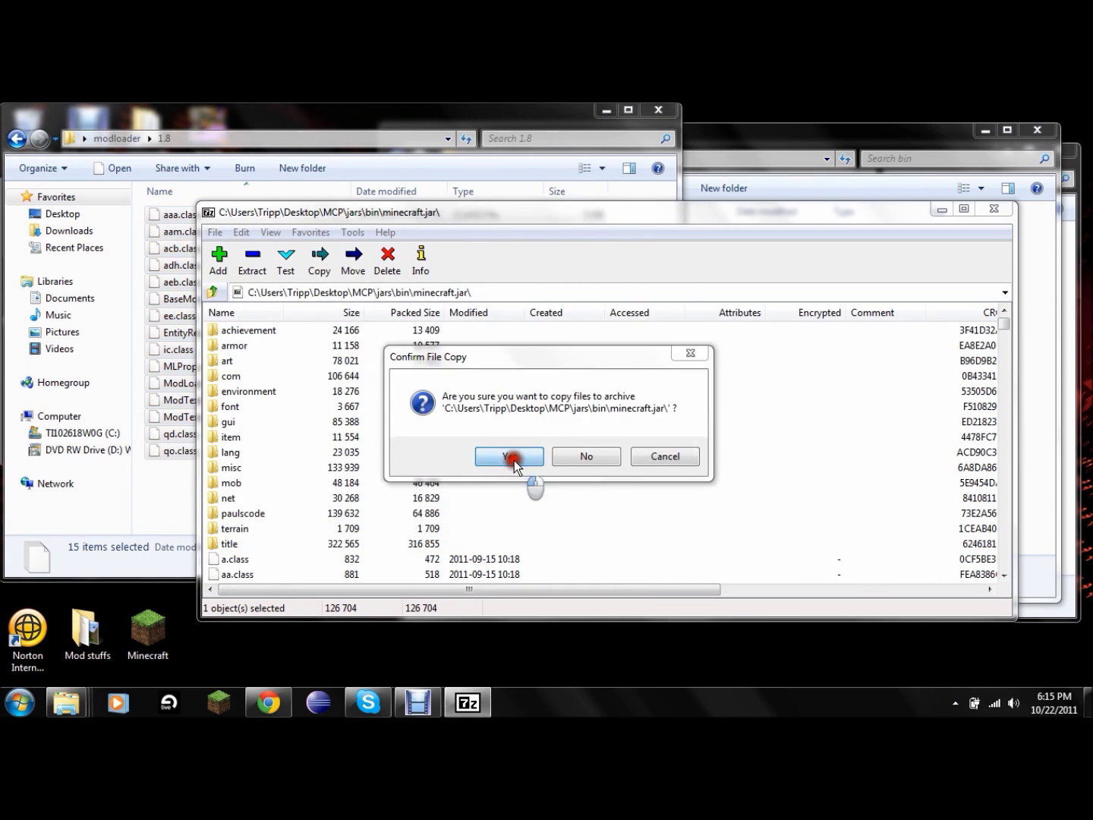
left_click(679, 121)
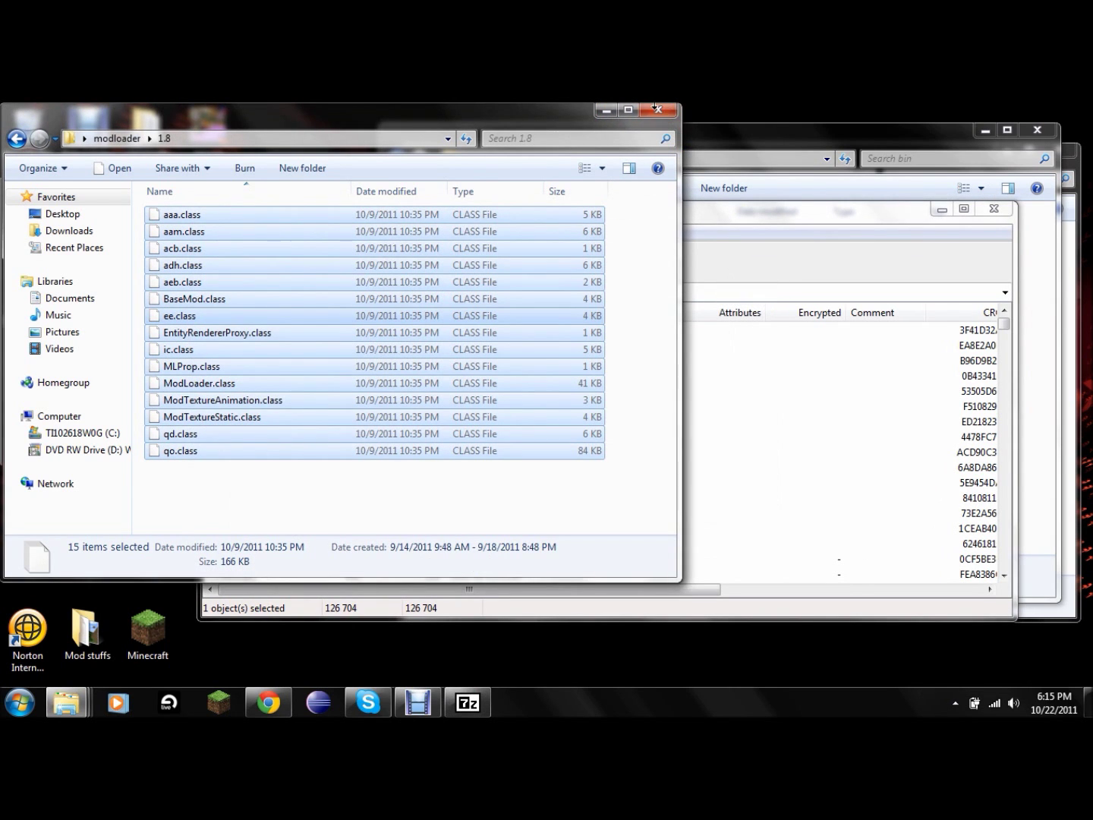
left_click(660, 109)
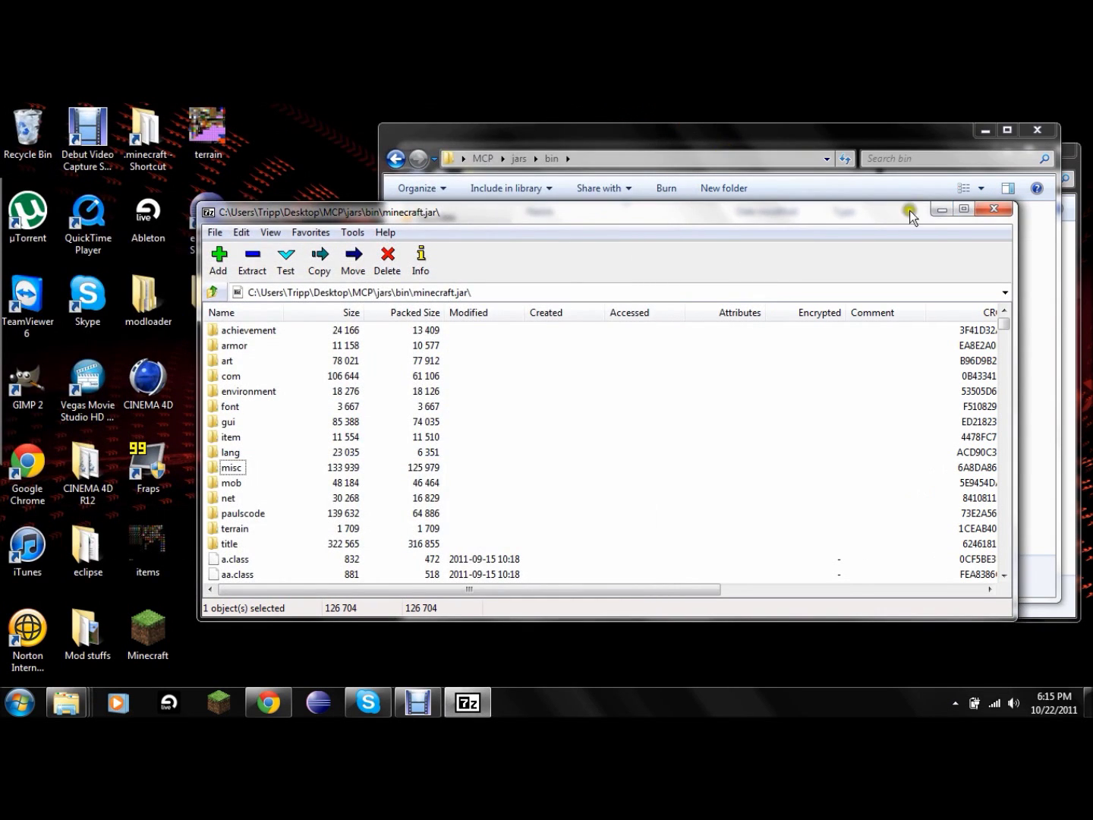
Close 7-Zip and run decompile.bat from the MCP folder, allowing it past the security warning.
left_click(978, 211)
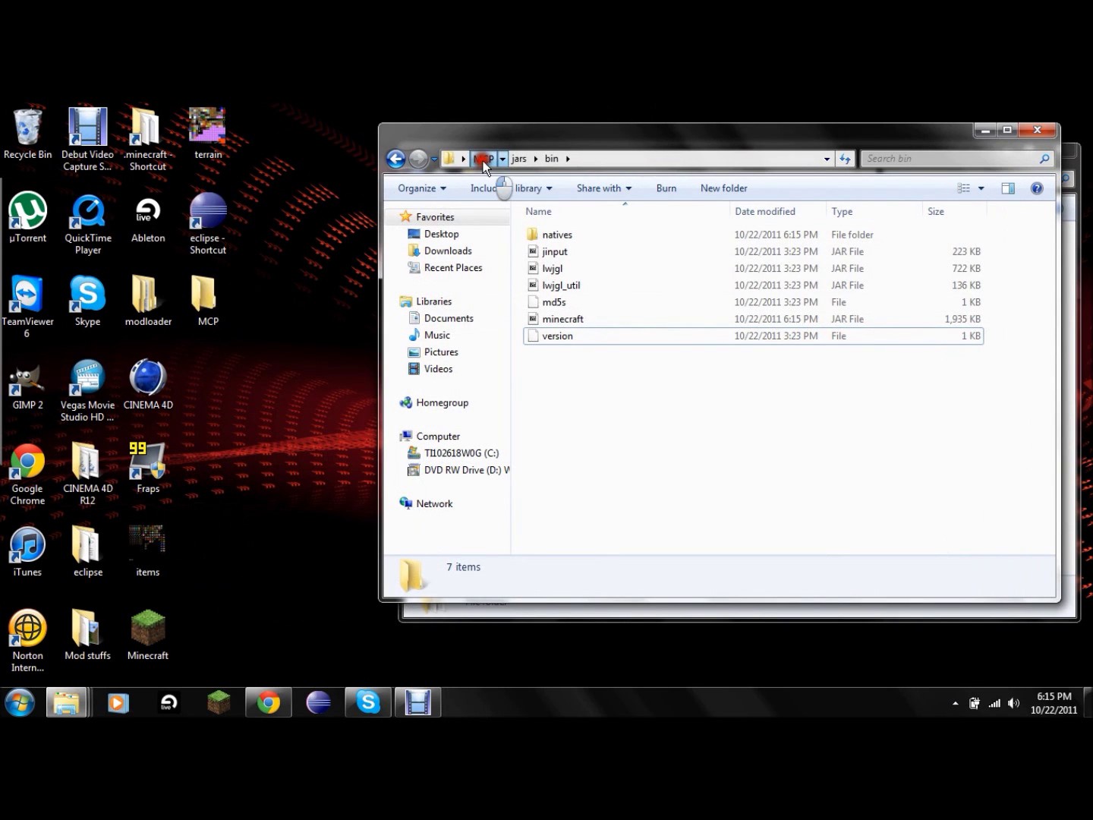
left_click(485, 158)
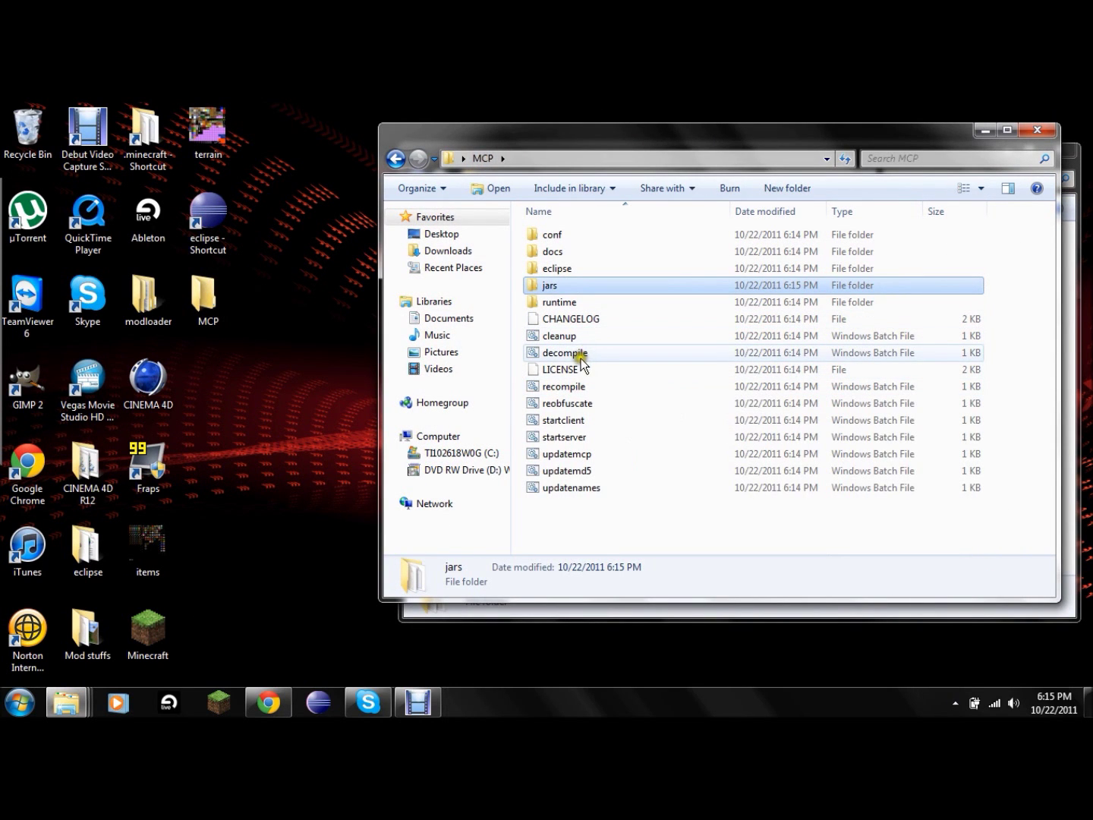
double_click(575, 352)
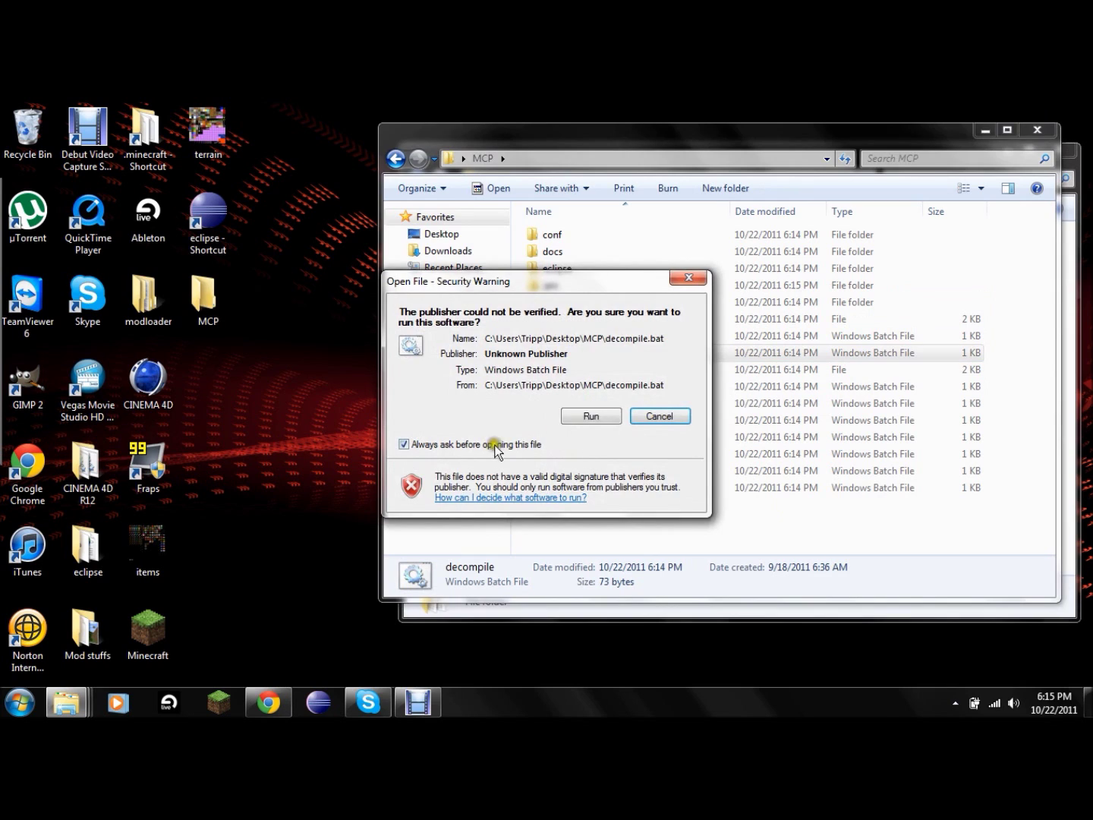
left_click(591, 415)
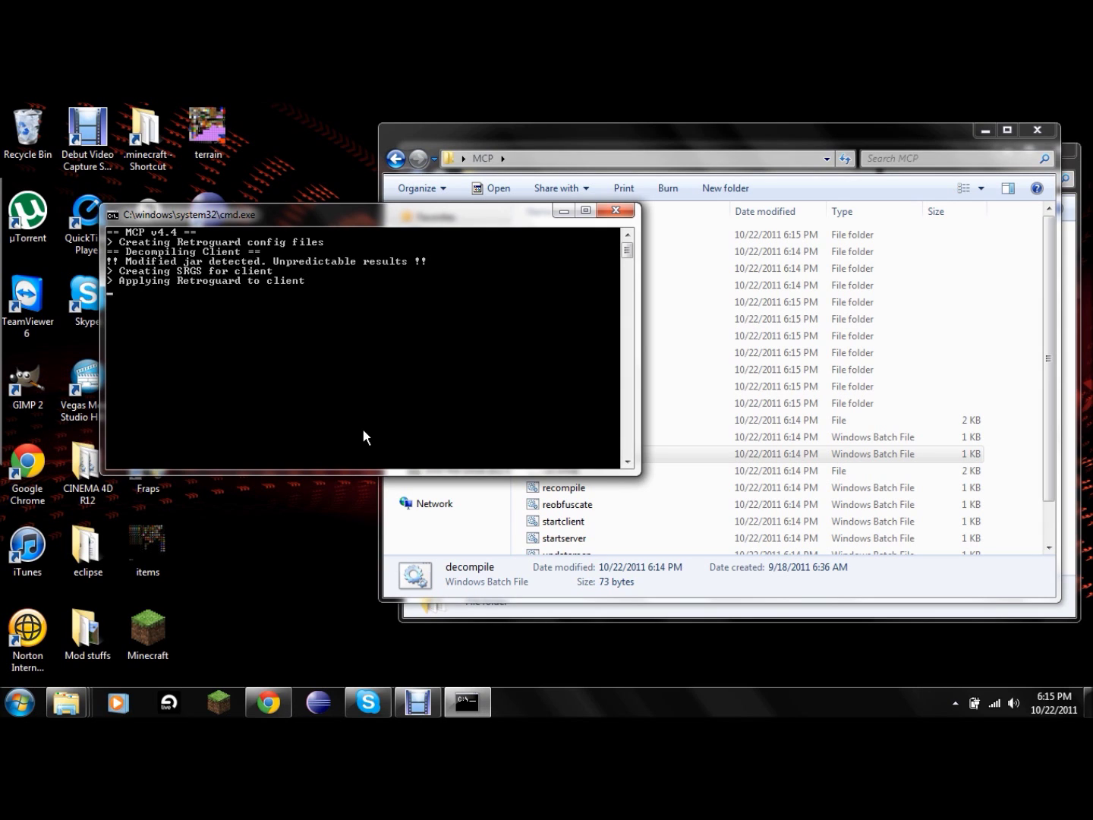
left_click(415, 703)
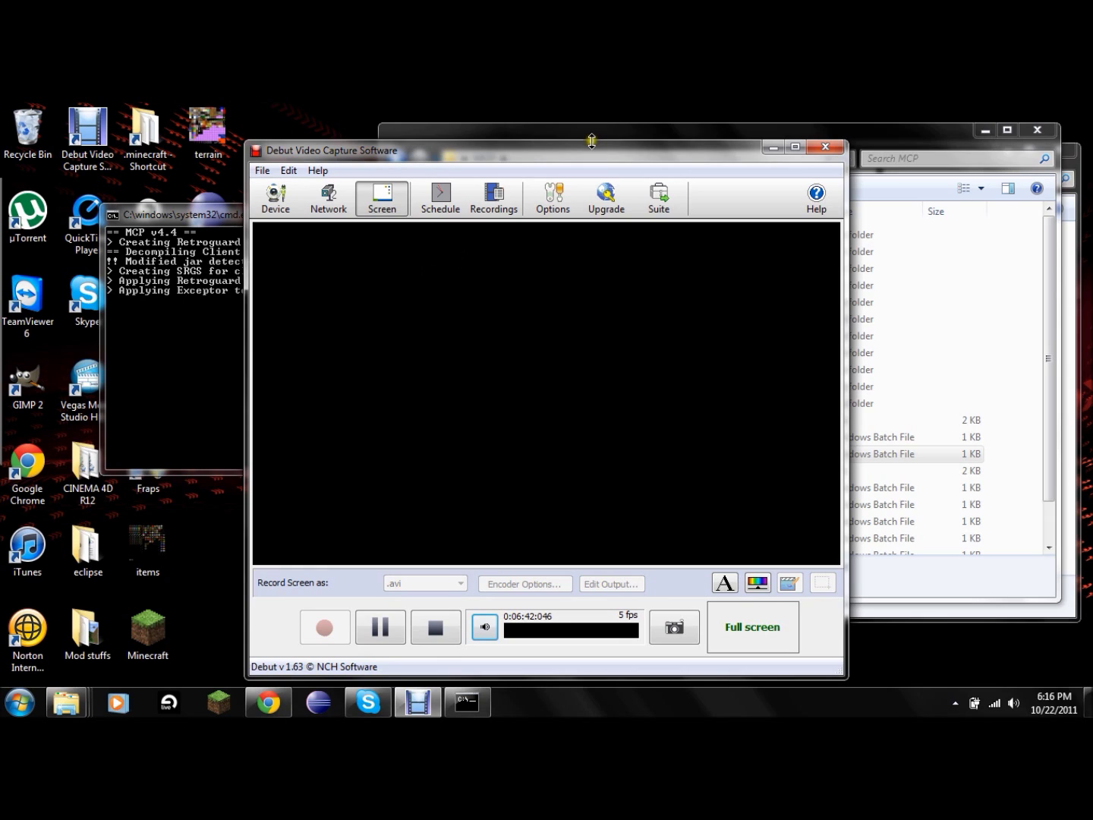
Close the mcp44 (1) and Desktop folder windows.
left_click(796, 148)
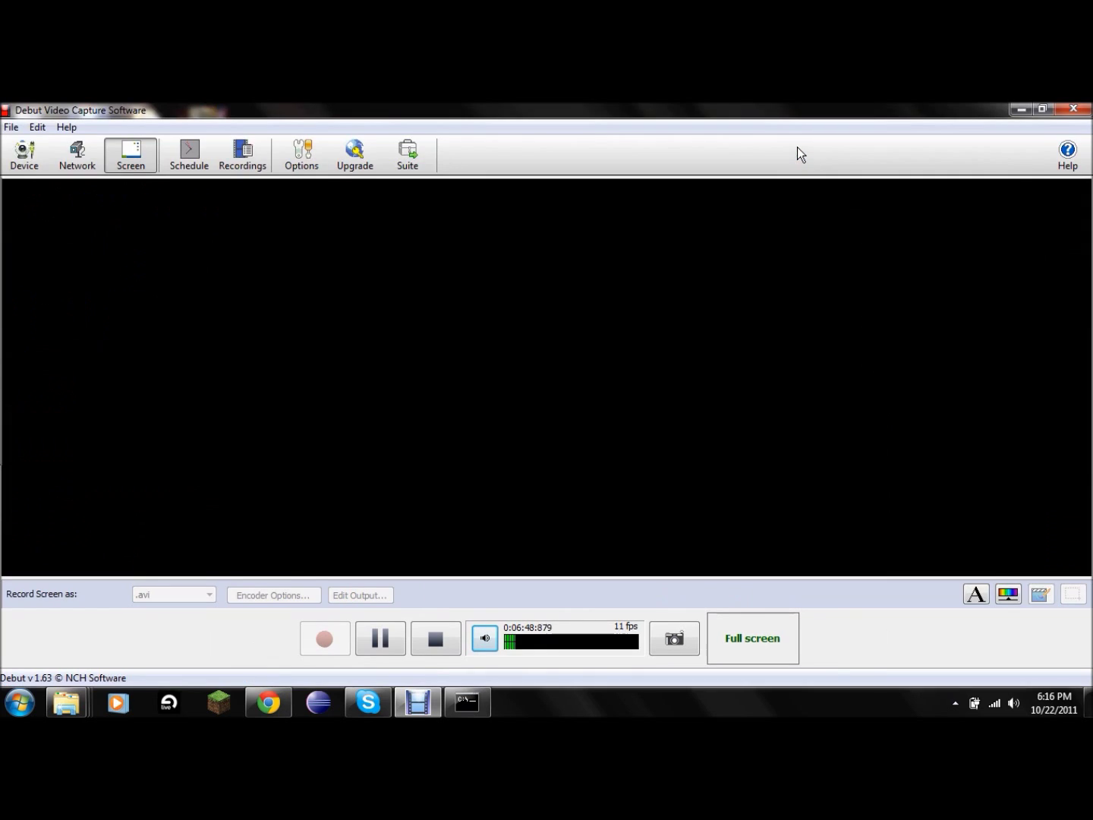
left_click(1044, 110)
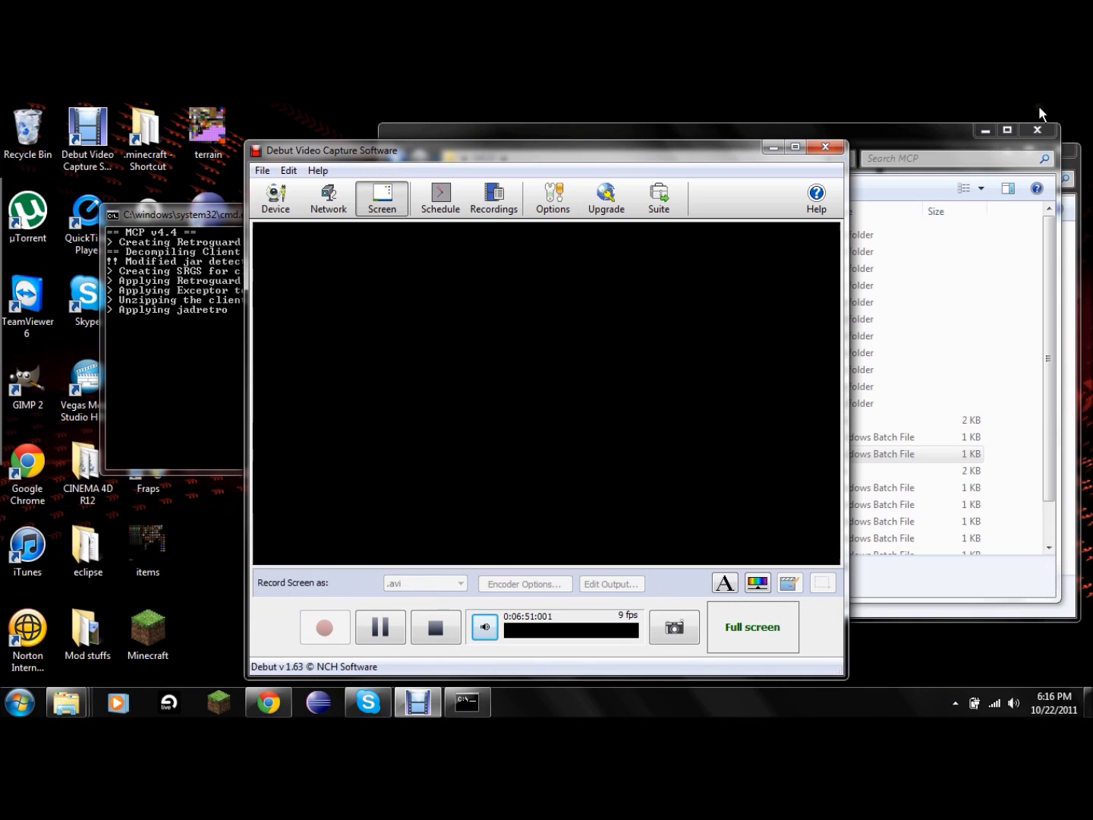
left_click(773, 148)
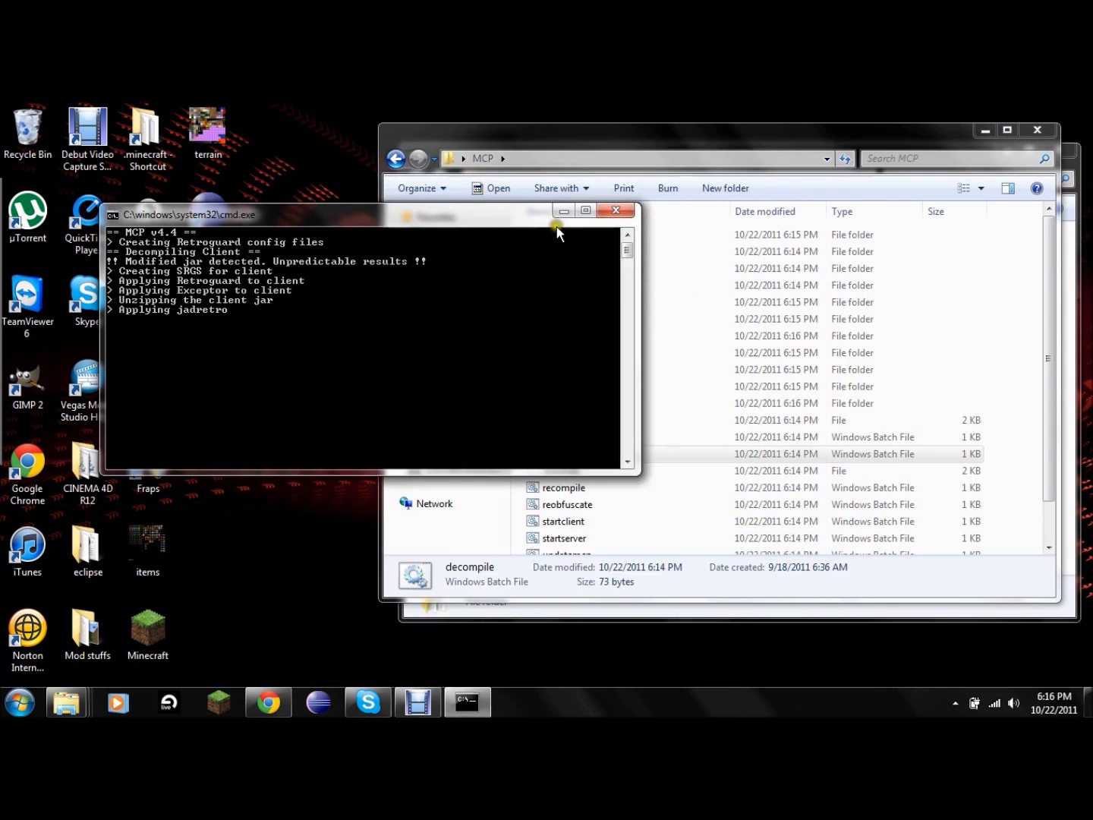
left_click(66, 702)
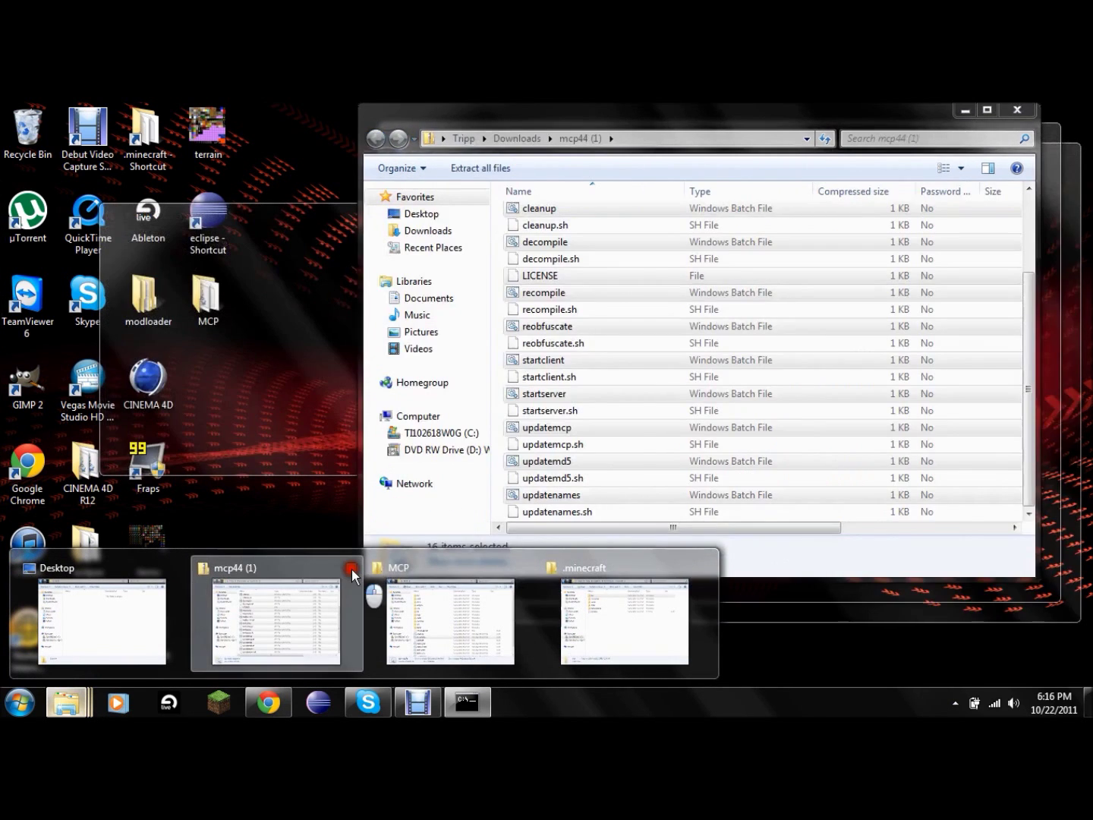
left_click(353, 569)
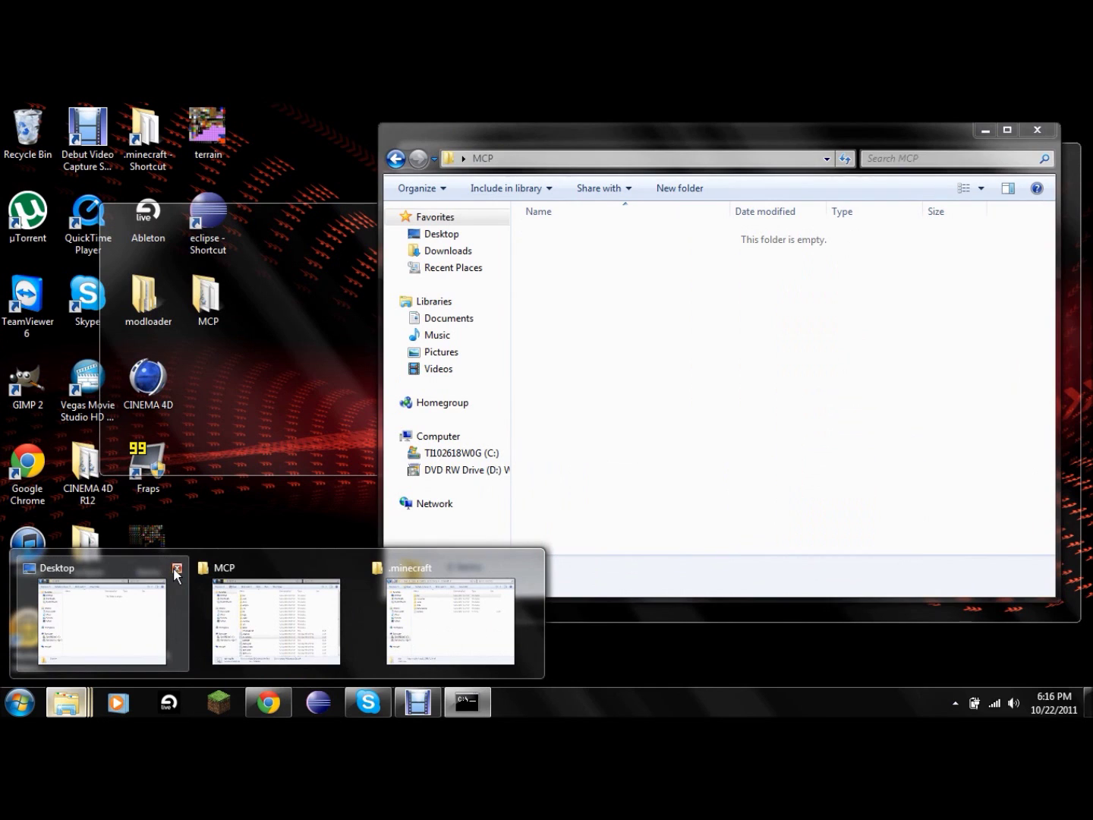
left_click(176, 569)
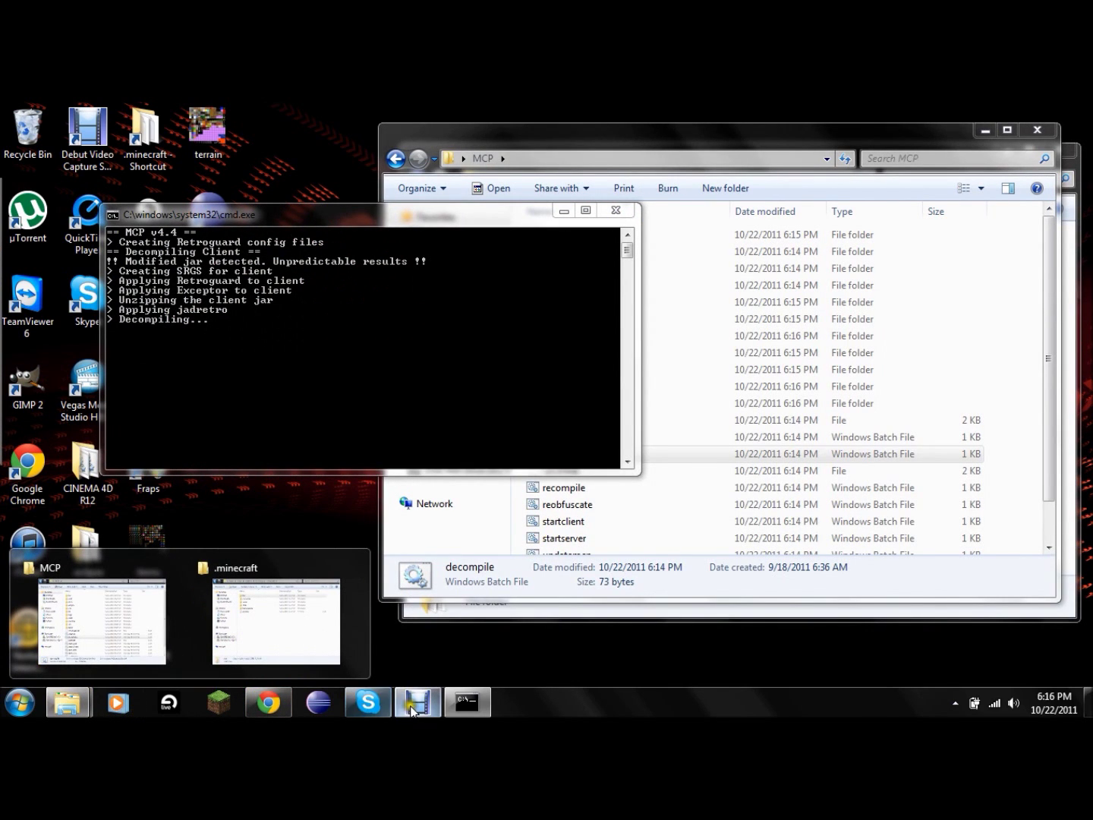
Close the MCP Releases and Java SE Downloads browser tabs and minimize the browser.
left_click(269, 701)
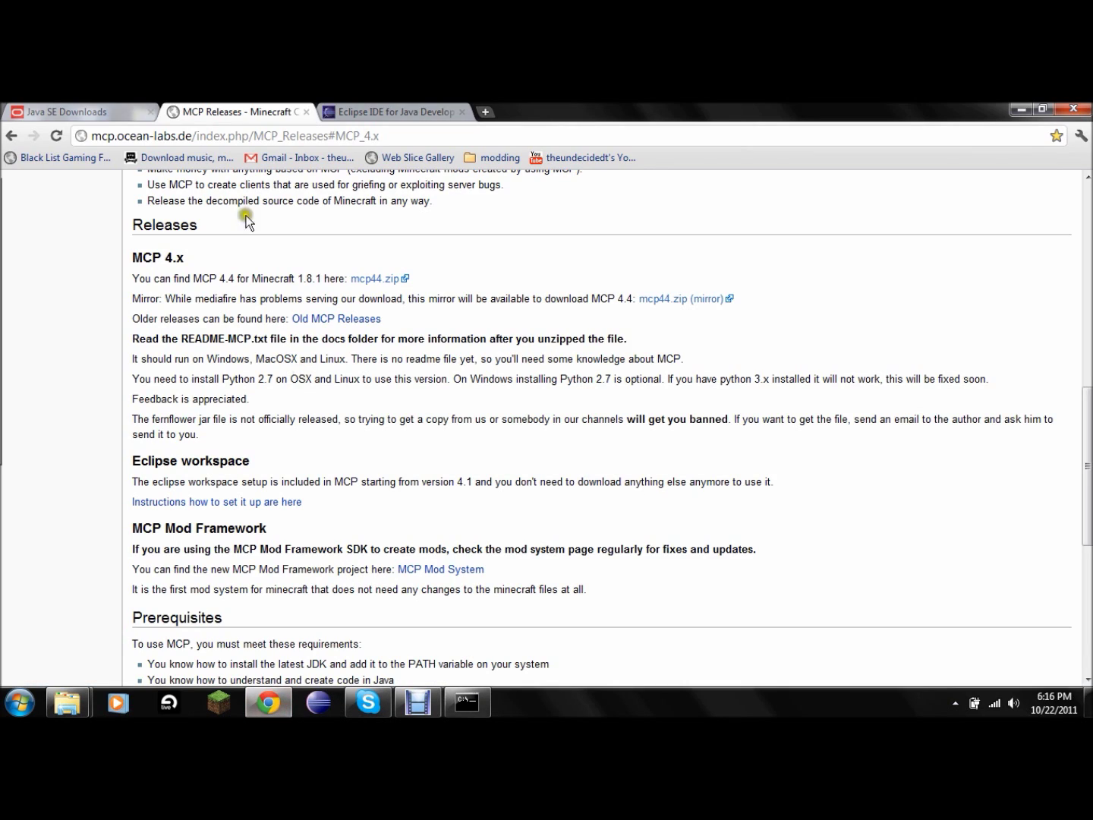
left_click(305, 114)
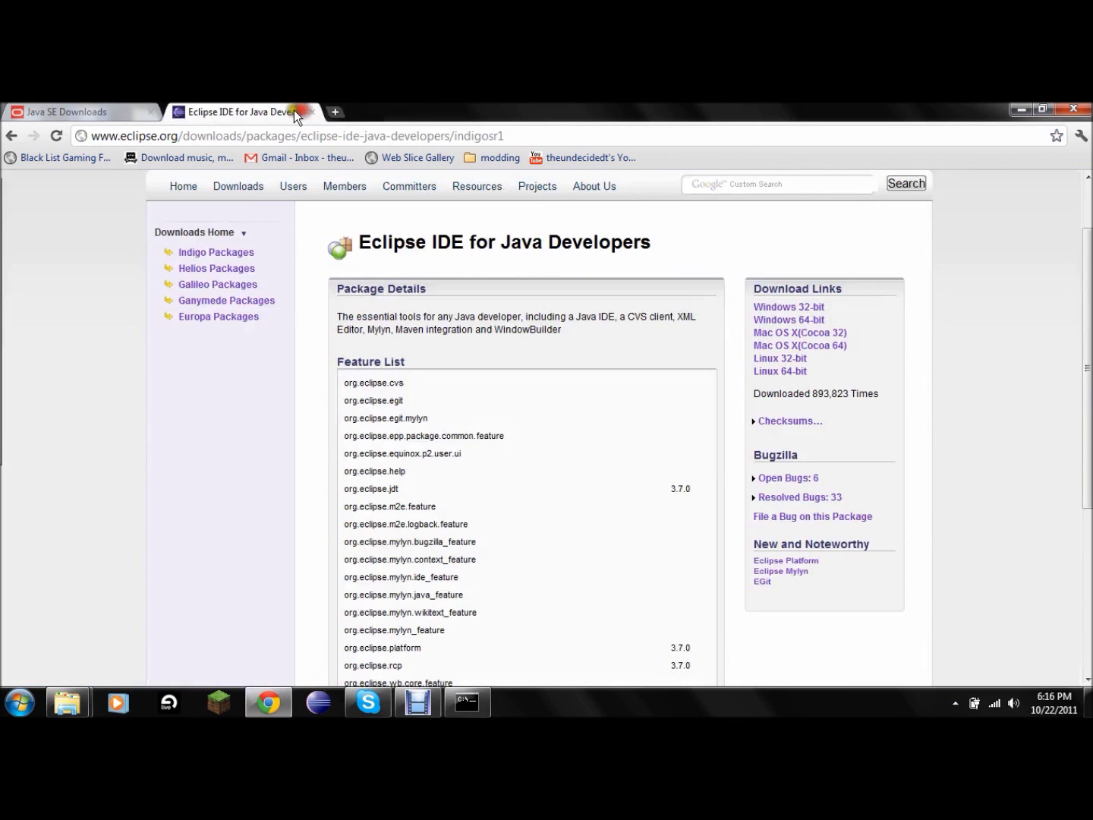
left_click(145, 113)
left_click(150, 112)
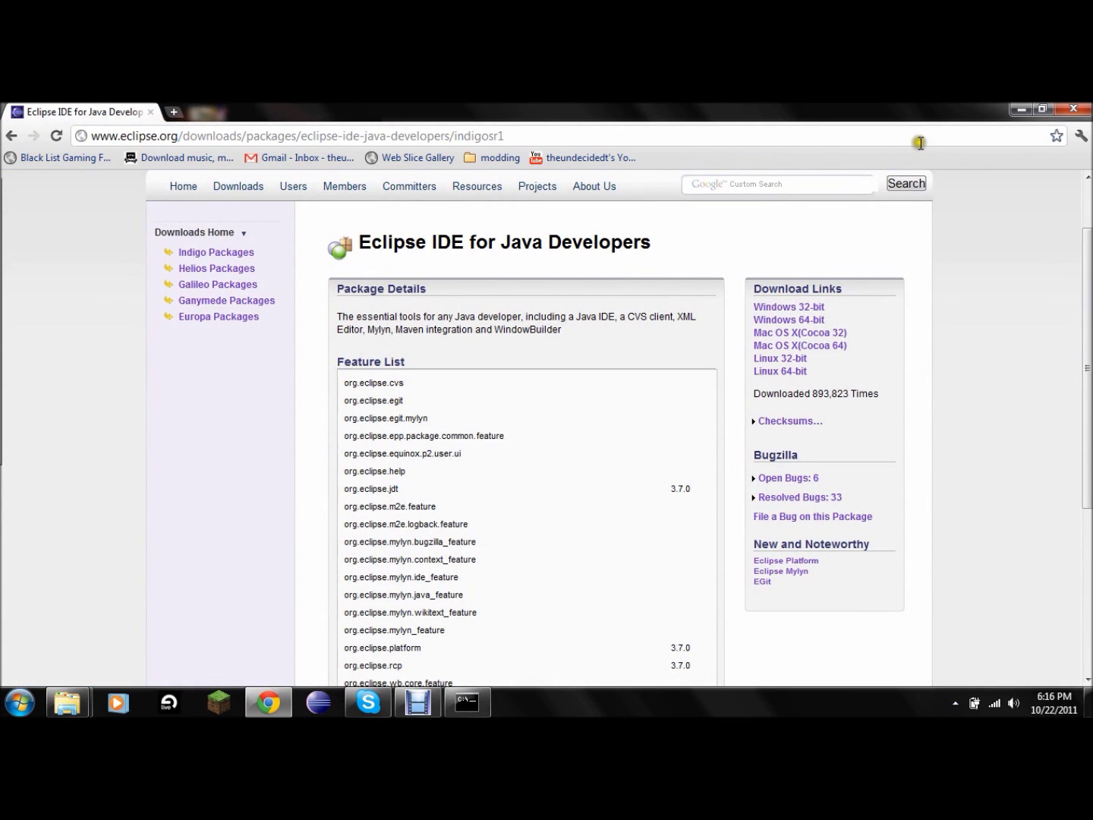
left_click(1015, 104)
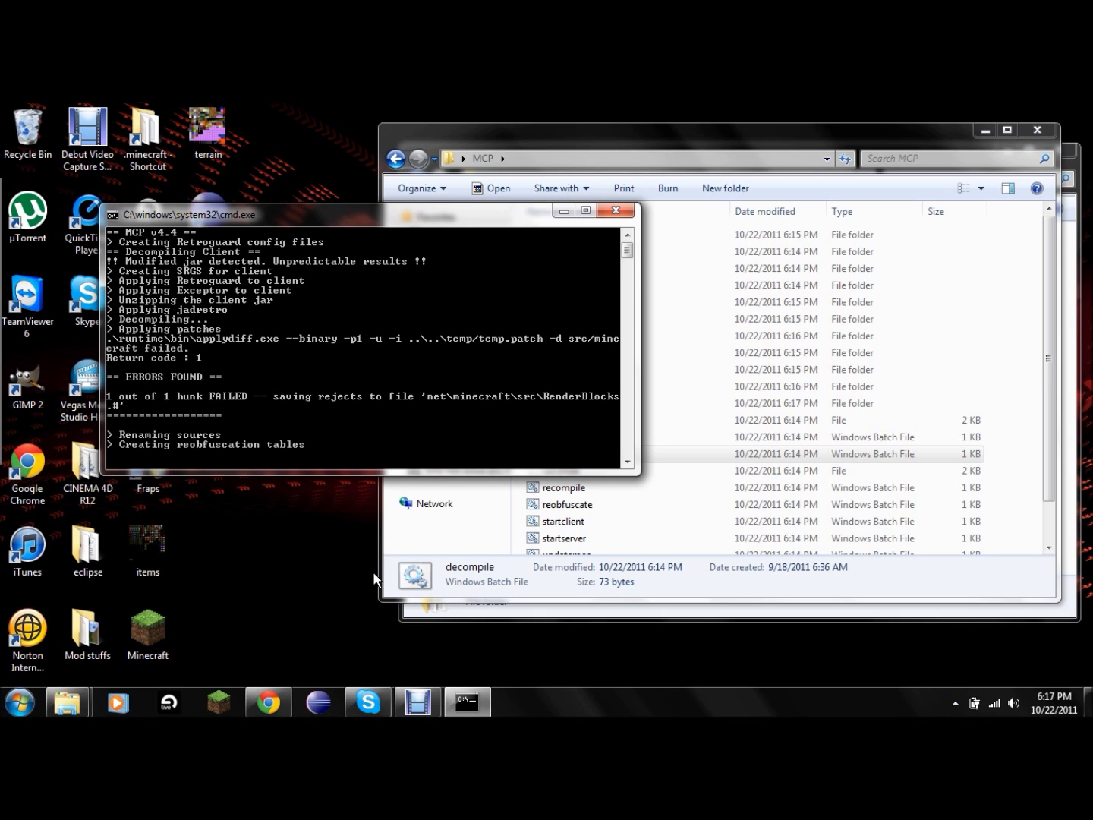
Scroll through the decompile console output as it runs.
scroll(325, 422, "down", 3)
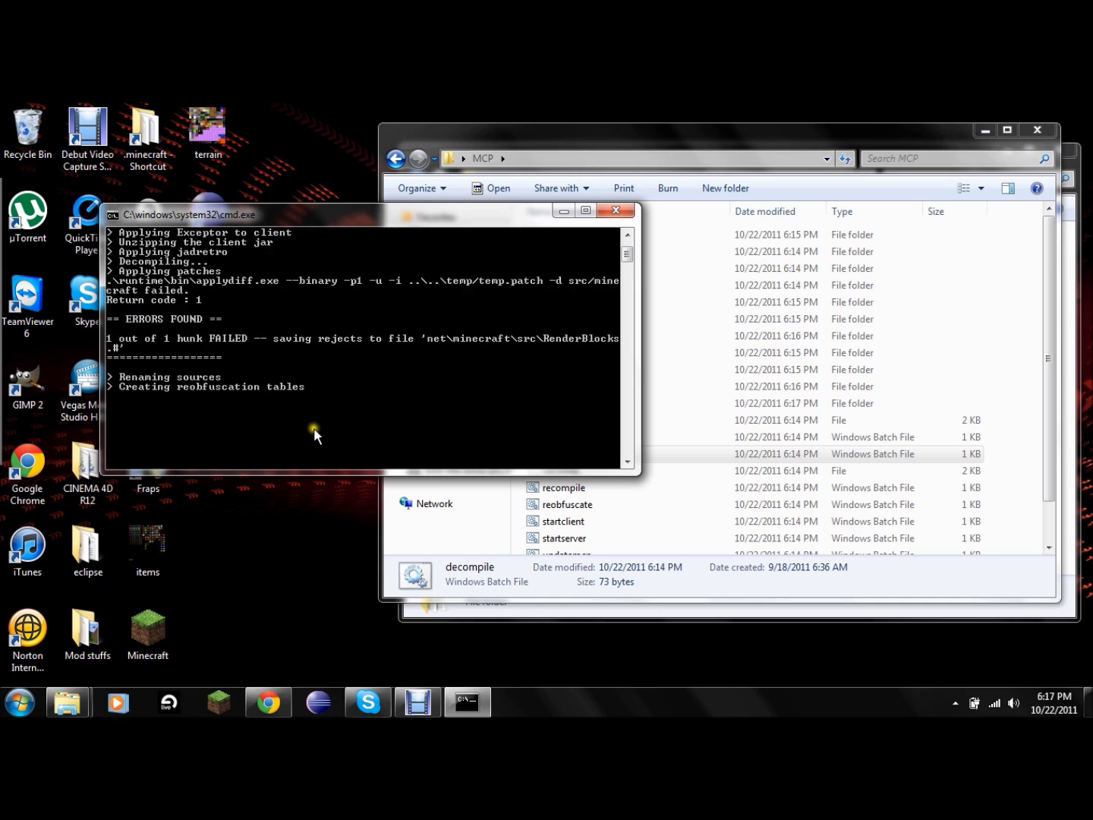
scroll(314, 429, "down", 1)
left_click(299, 607)
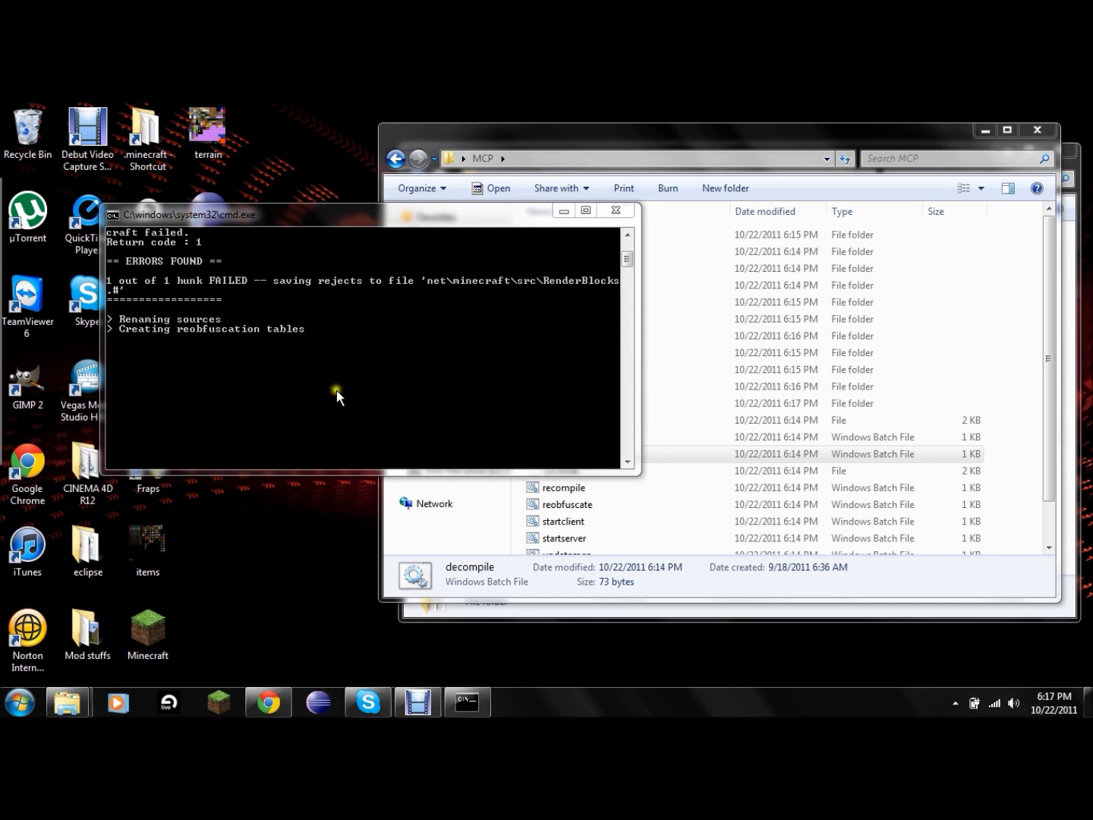
left_click(627, 253)
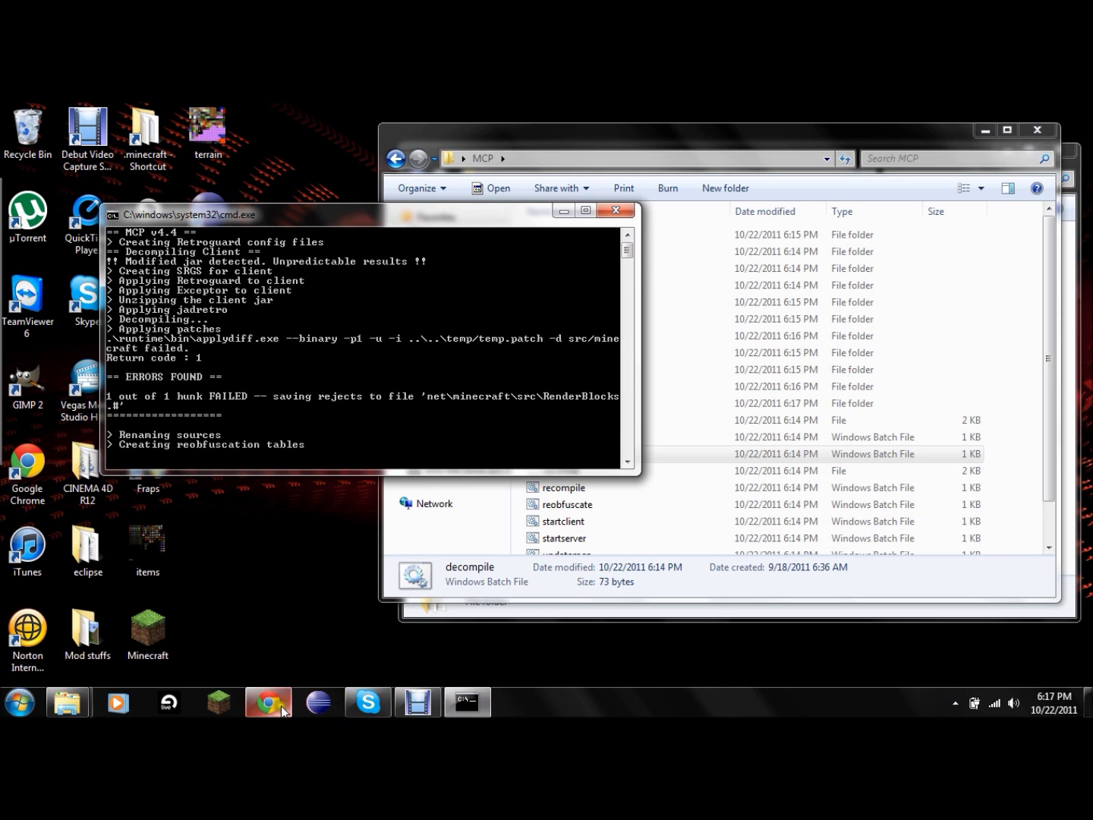
Open the Skype main window and minimize it again.
mouse_move(269, 701)
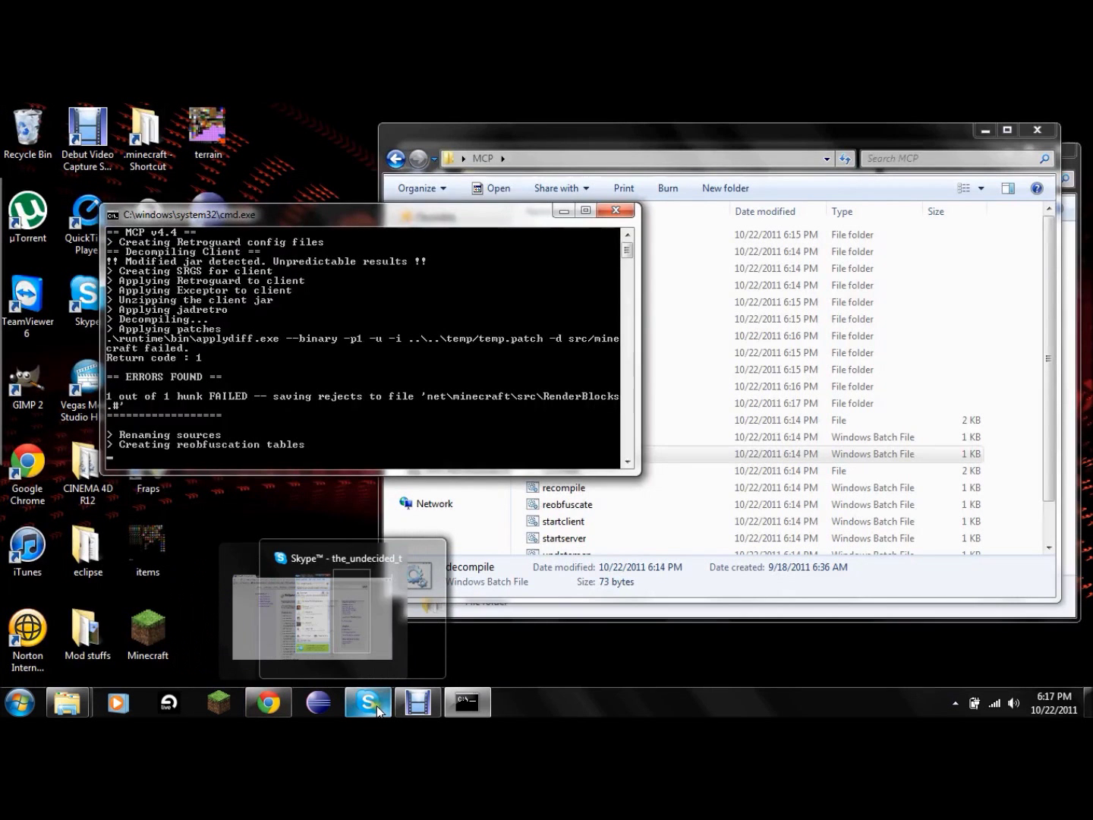
left_click(376, 706)
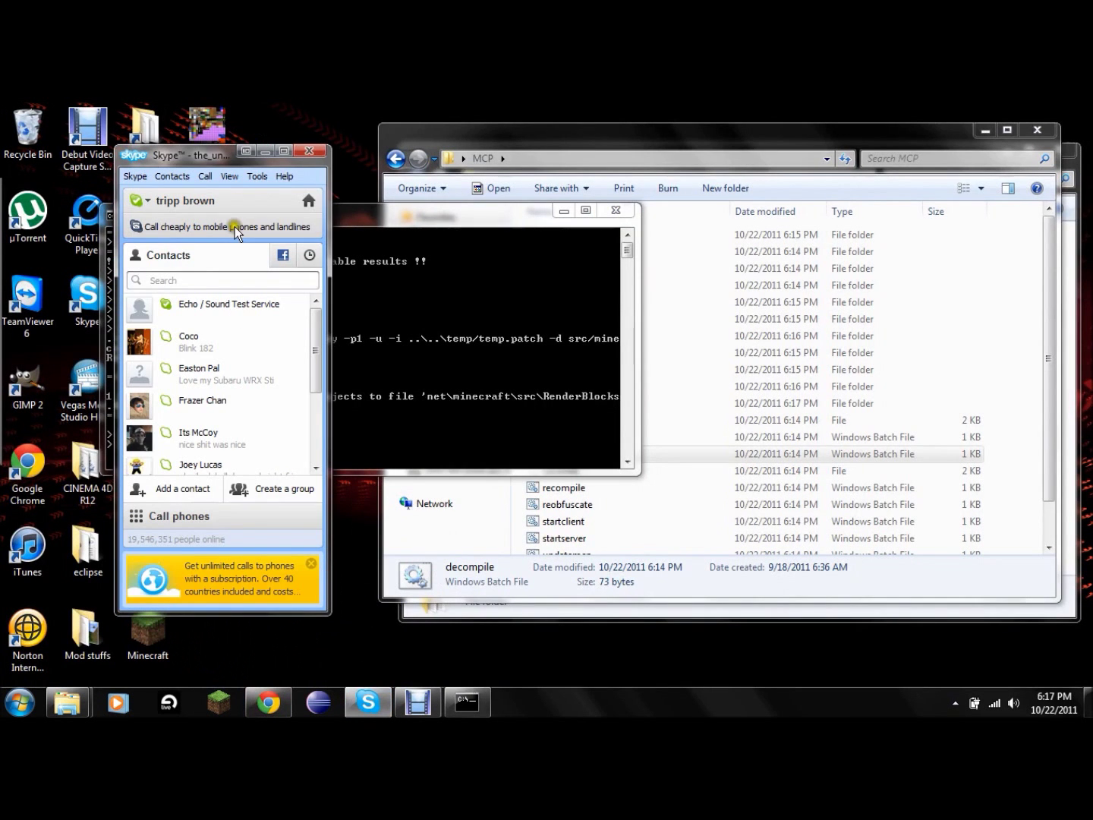
left_click(267, 144)
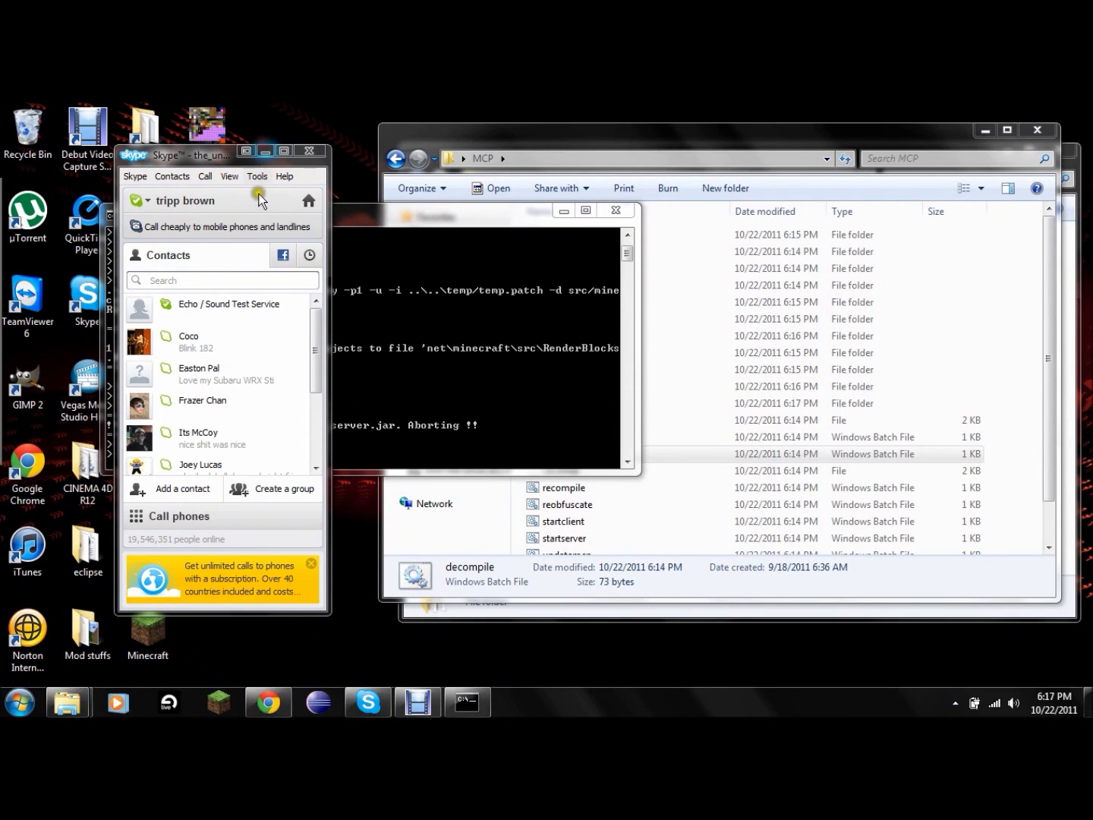
left_click(264, 158)
left_click(260, 153)
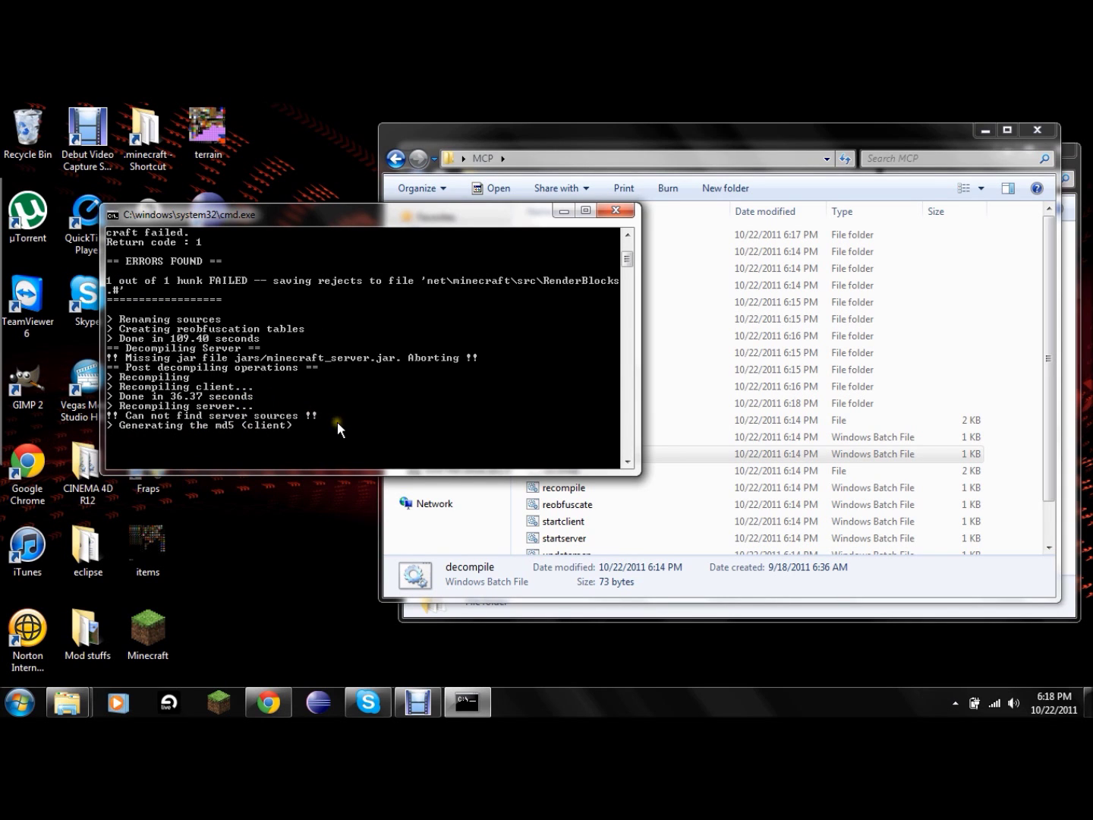
Review the finished decompile output and close the console at 'Press any key to continue'.
scroll(337, 421, "up", 4)
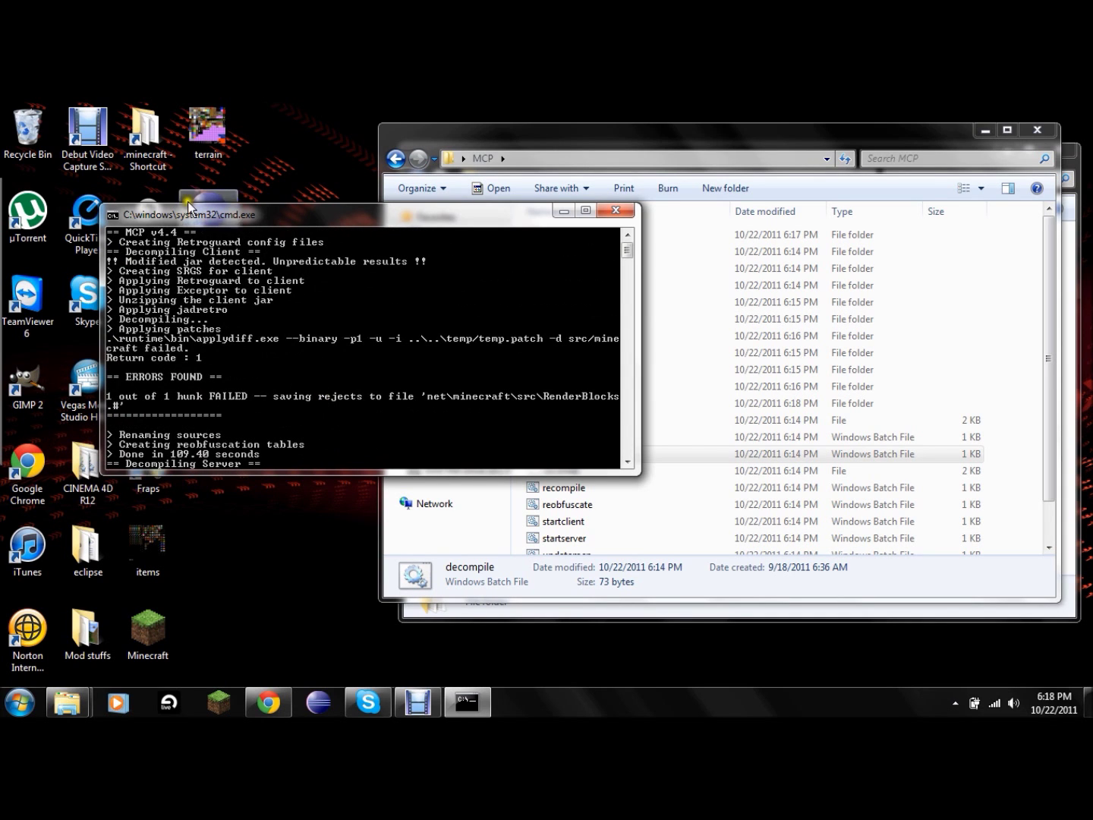
scroll(195, 254, "down", 5)
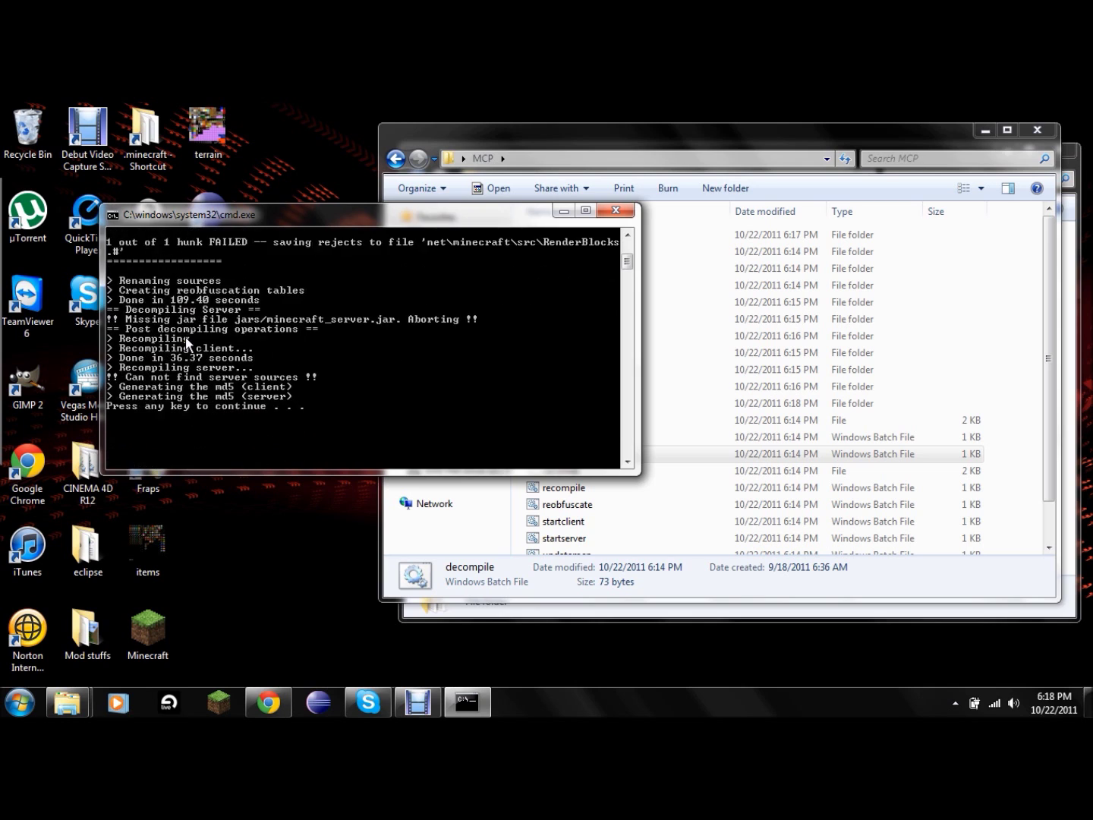
scroll(186, 337, "up", 5)
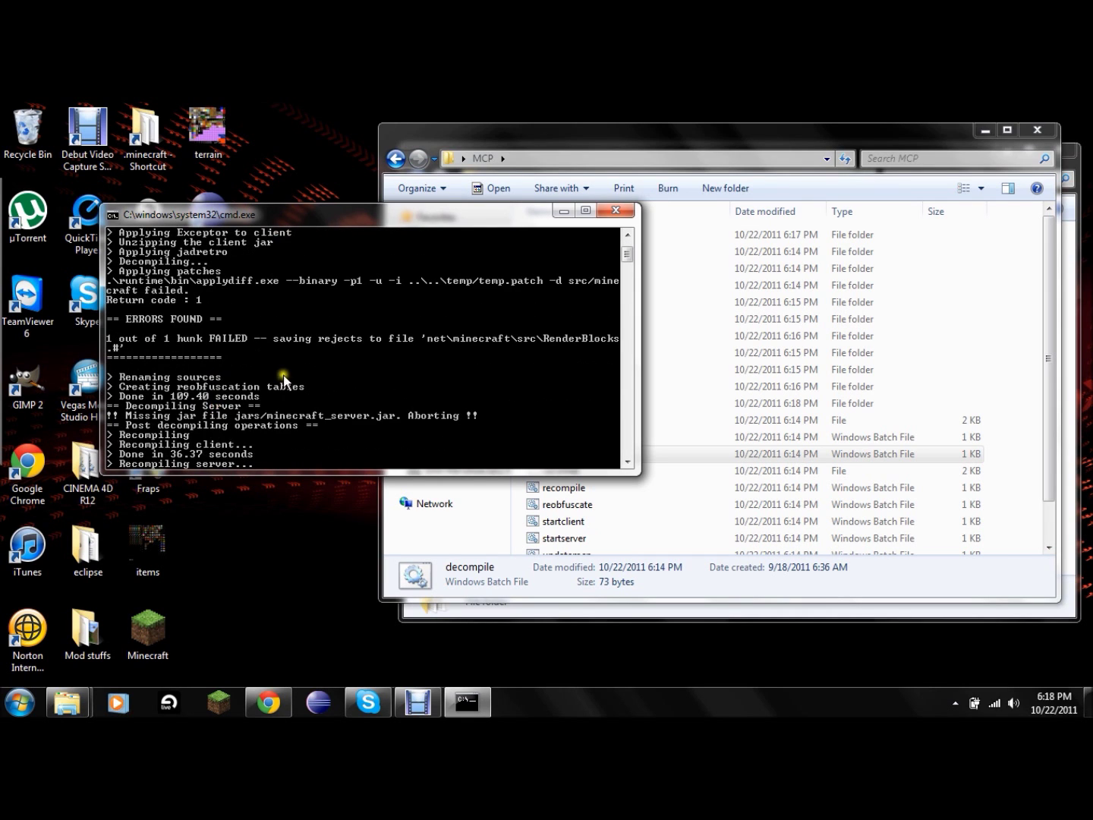
scroll(231, 423, "down", 2)
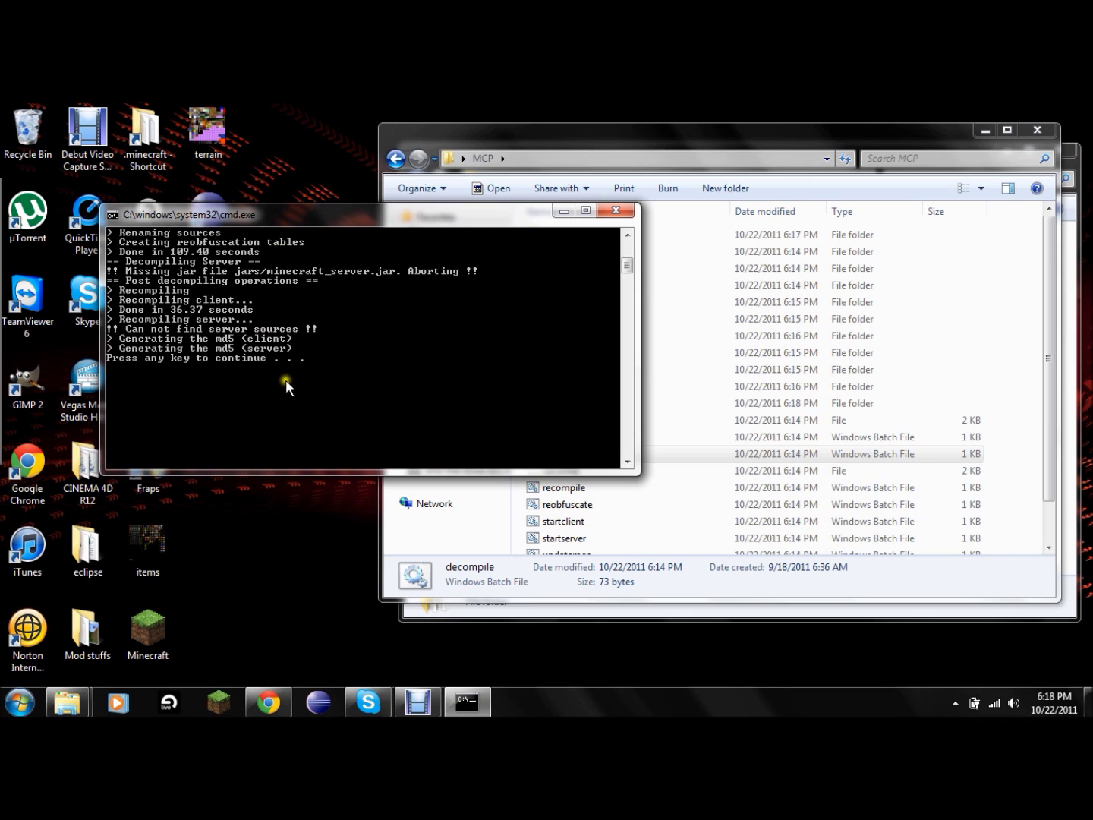
key("Return")
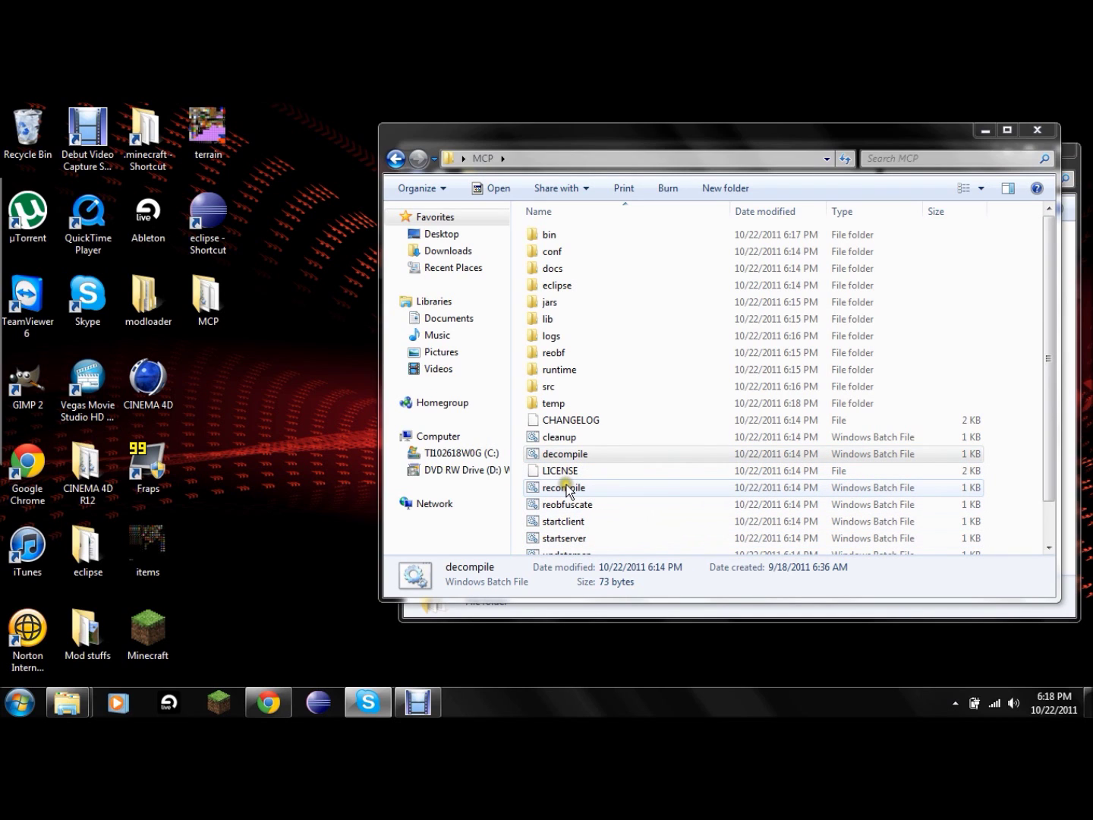
left_click(662, 494)
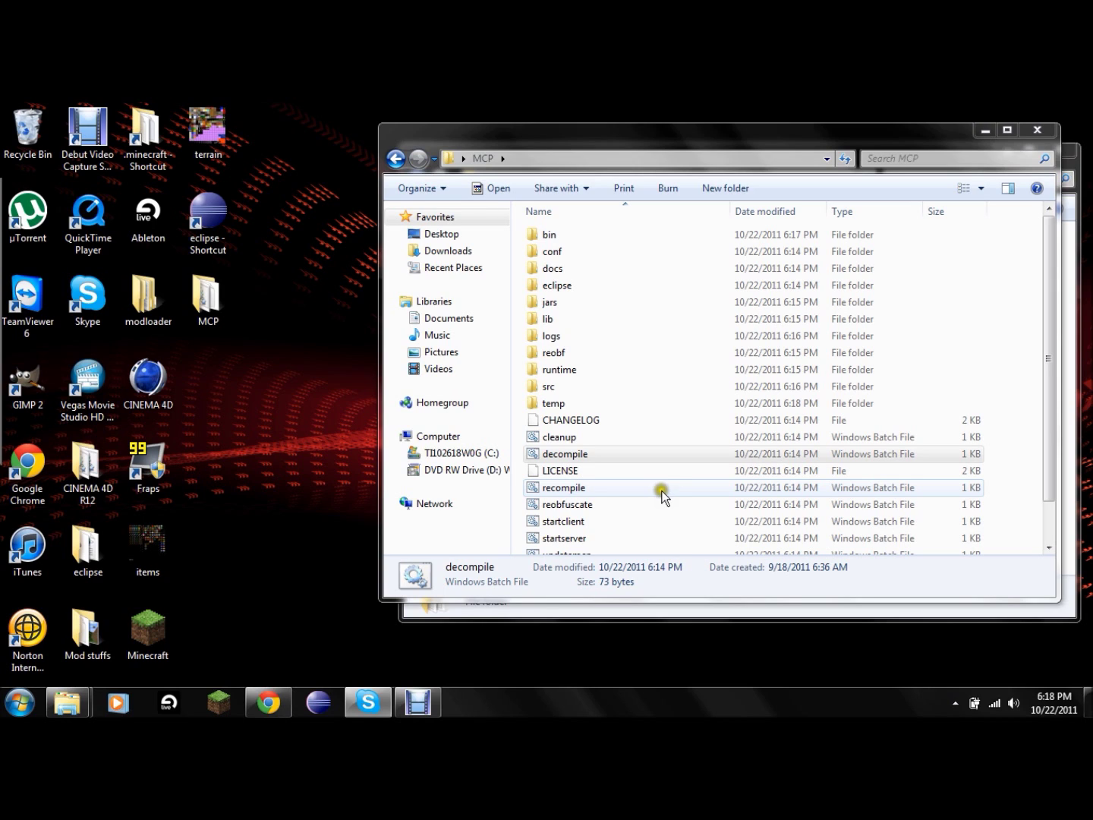